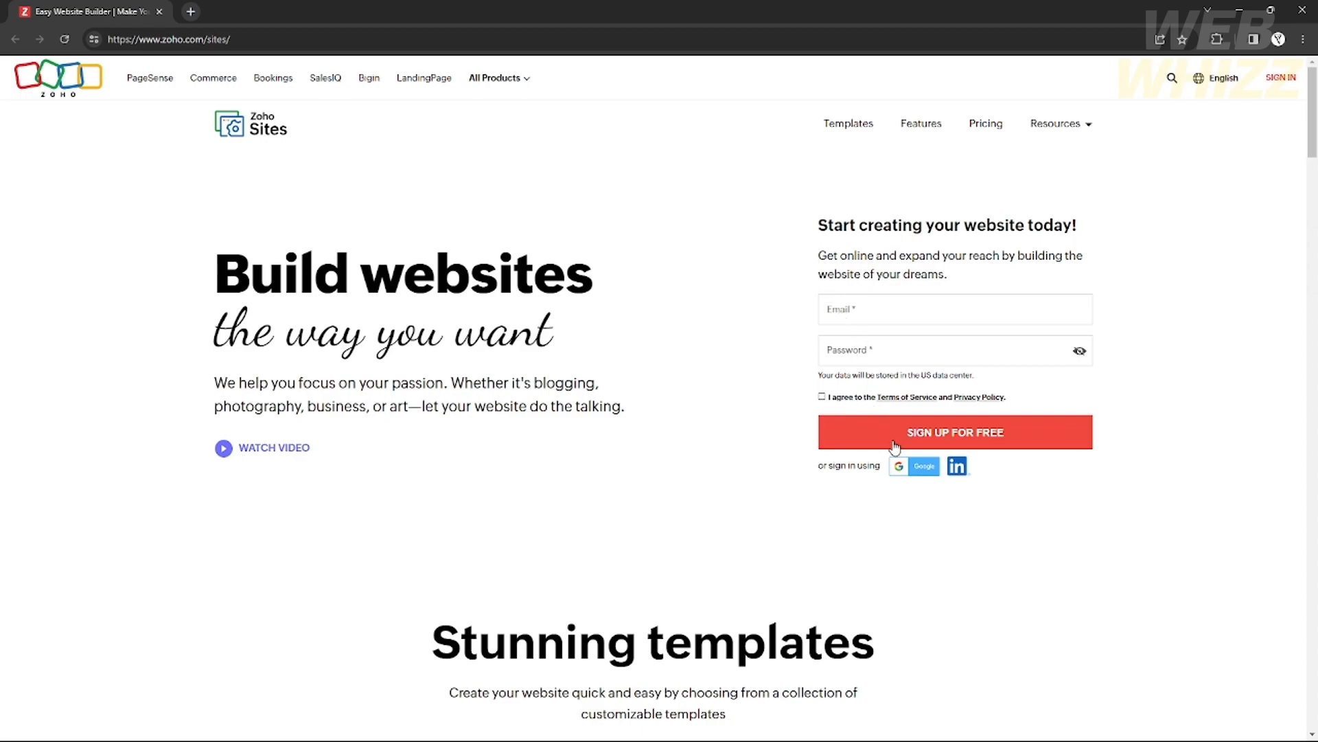
Create a Zoho account by signing in with the first listed Google account, entering the last name and accepting the terms of service.
left_click(920, 469)
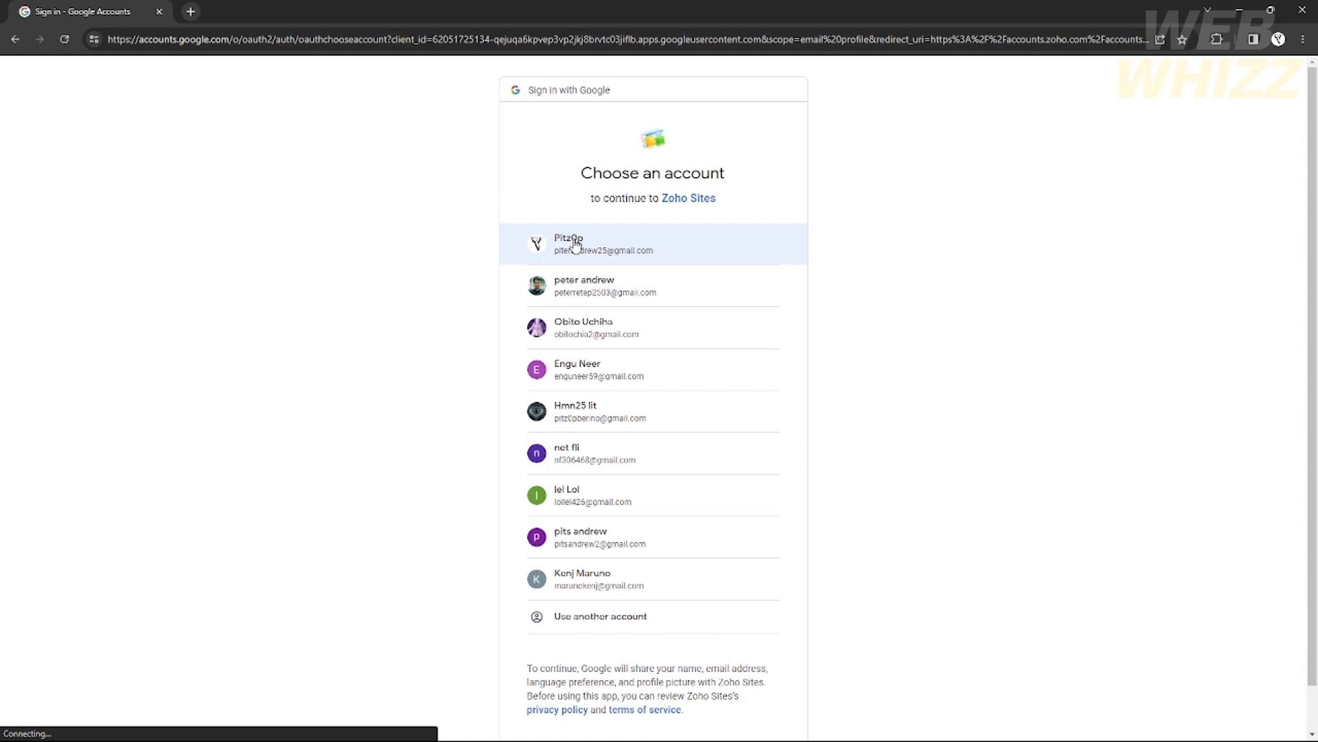
left_click(549, 243)
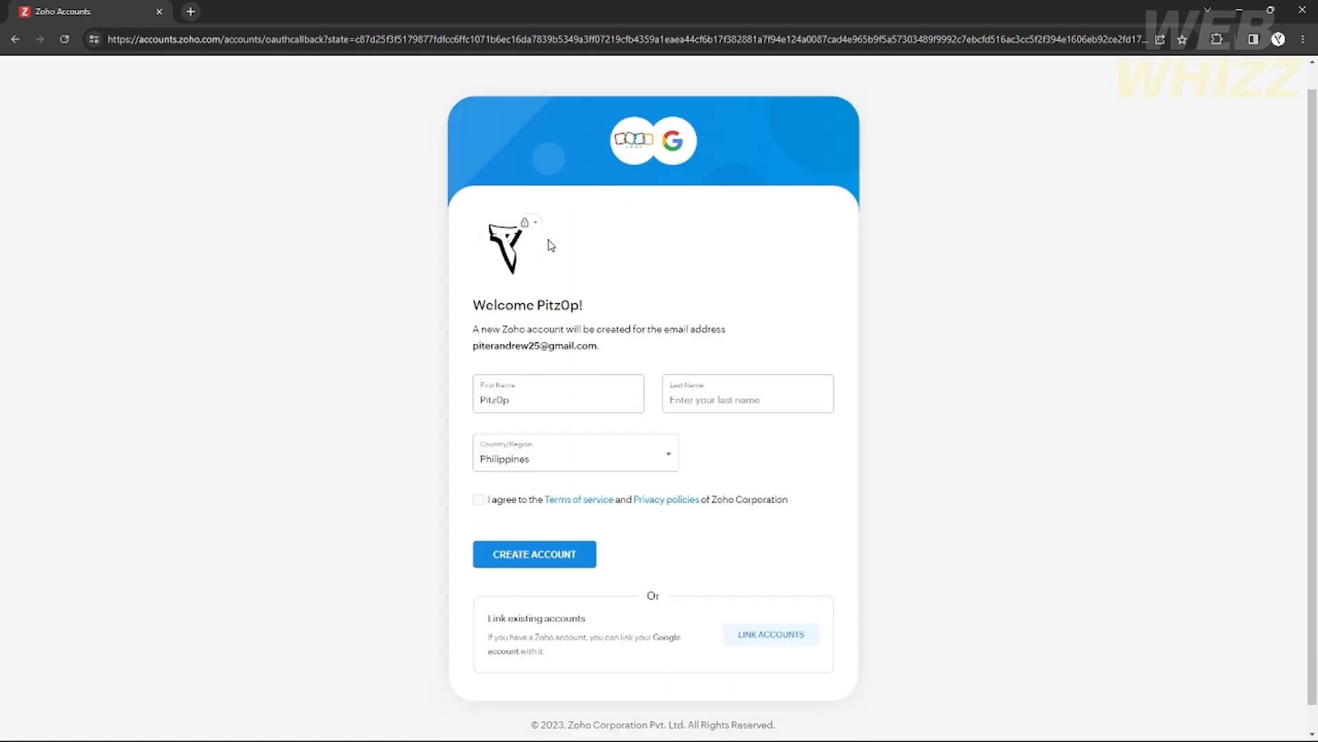
left_click(754, 400)
type("Andrew")
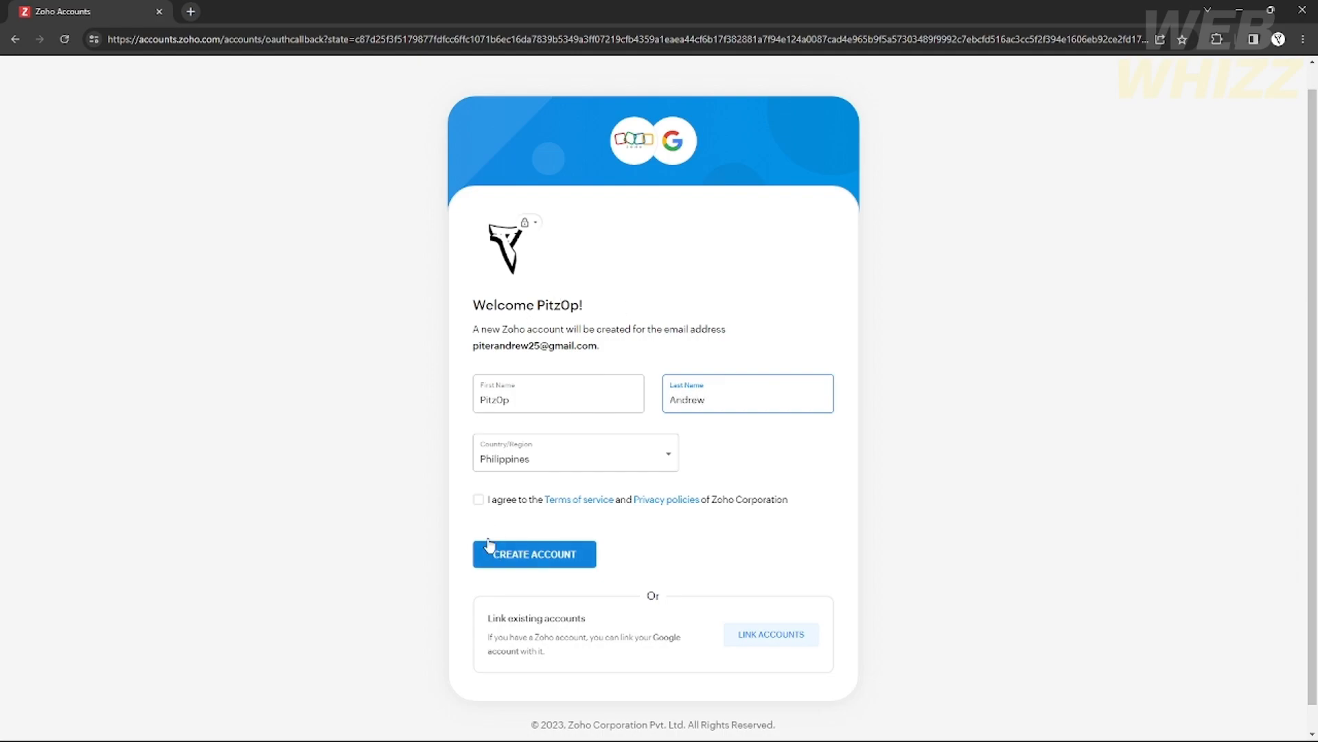
left_click(478, 500)
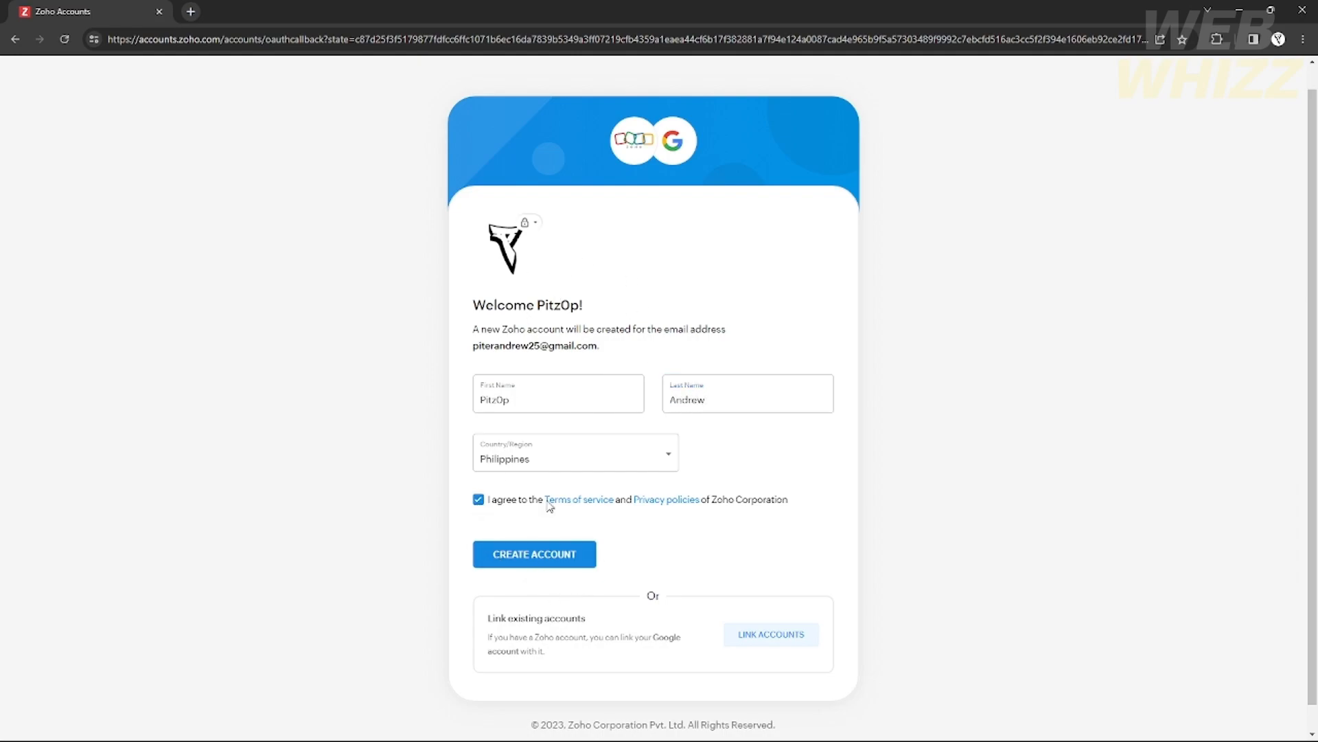
left_click(552, 554)
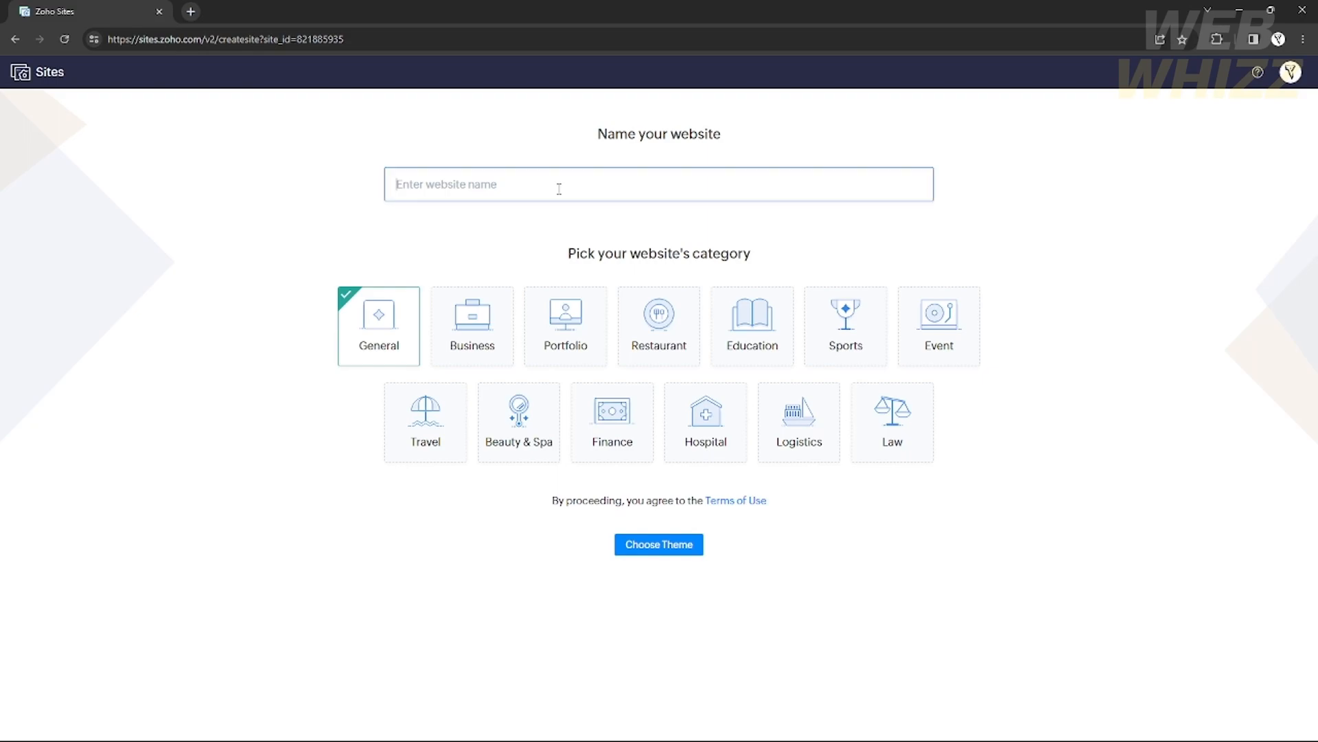
Name the new website with the owner's first name followed by "Website".
type("Piter Website")
left_click(548, 240)
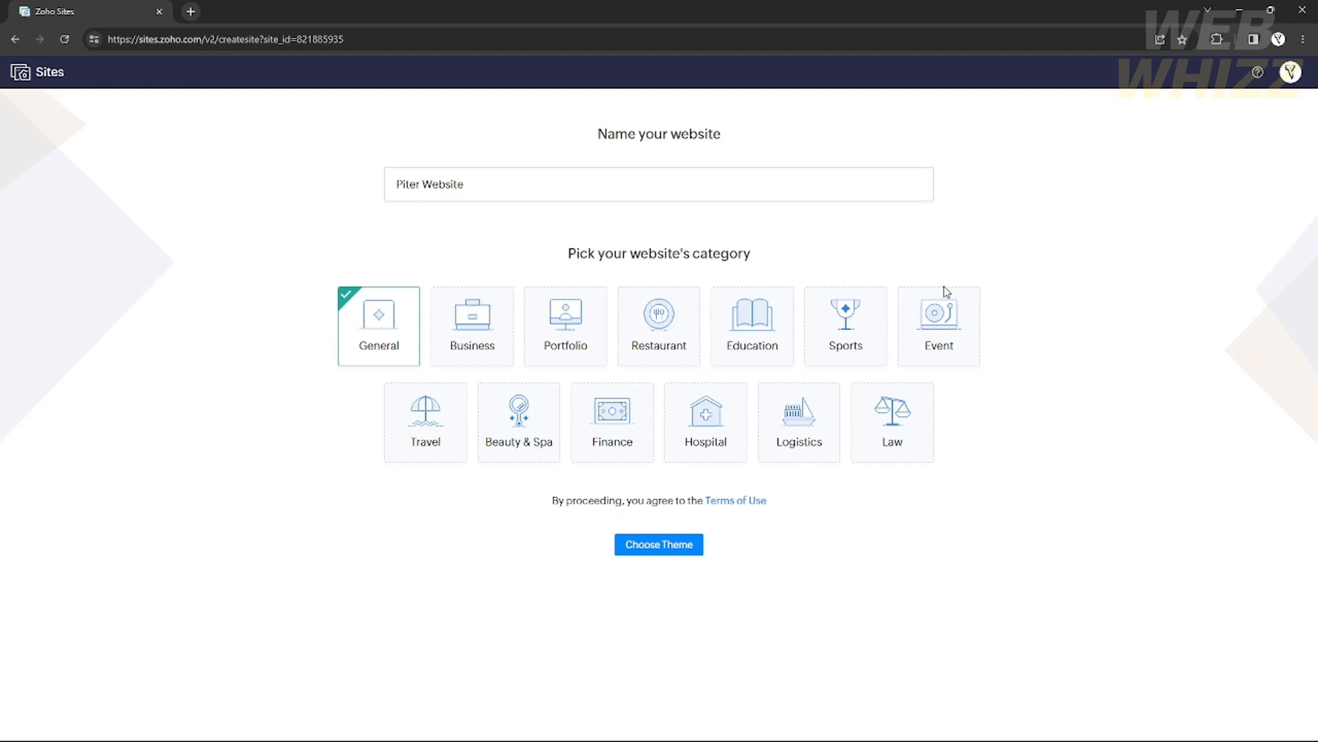
left_click(482, 345)
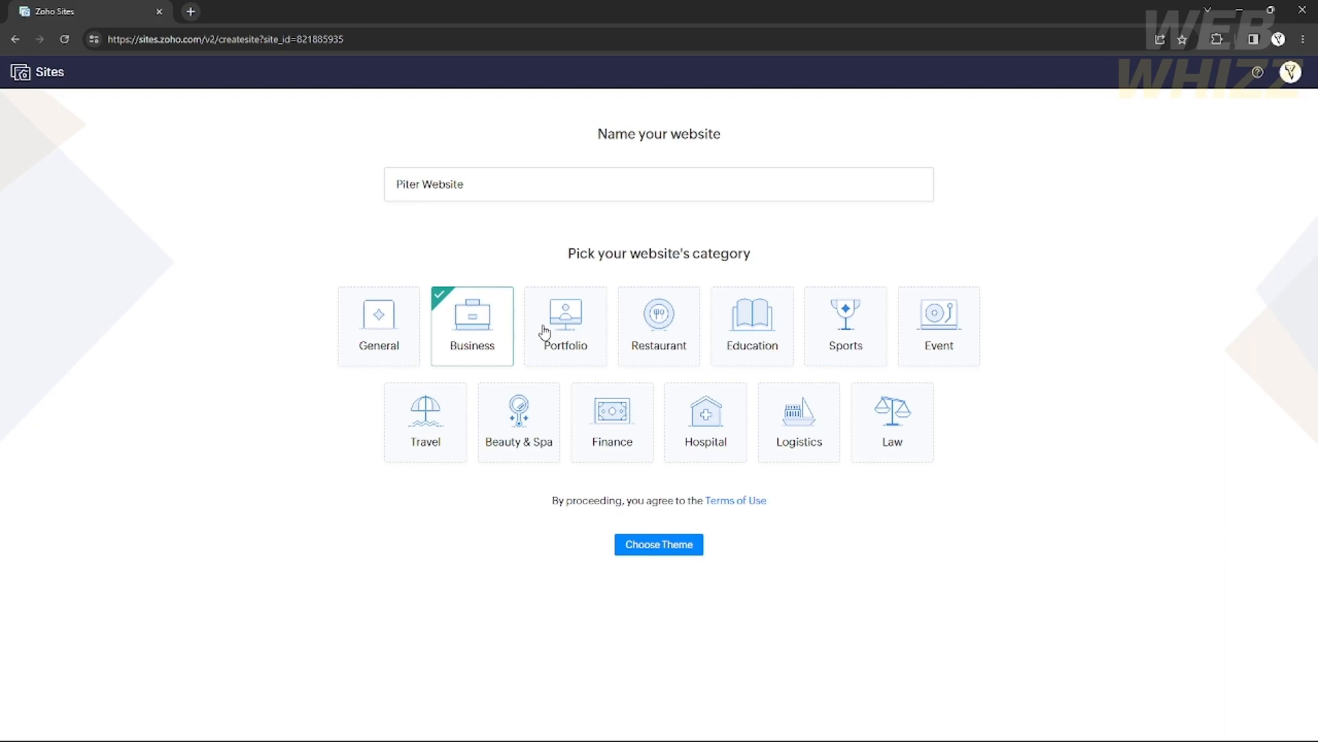
left_click(453, 431)
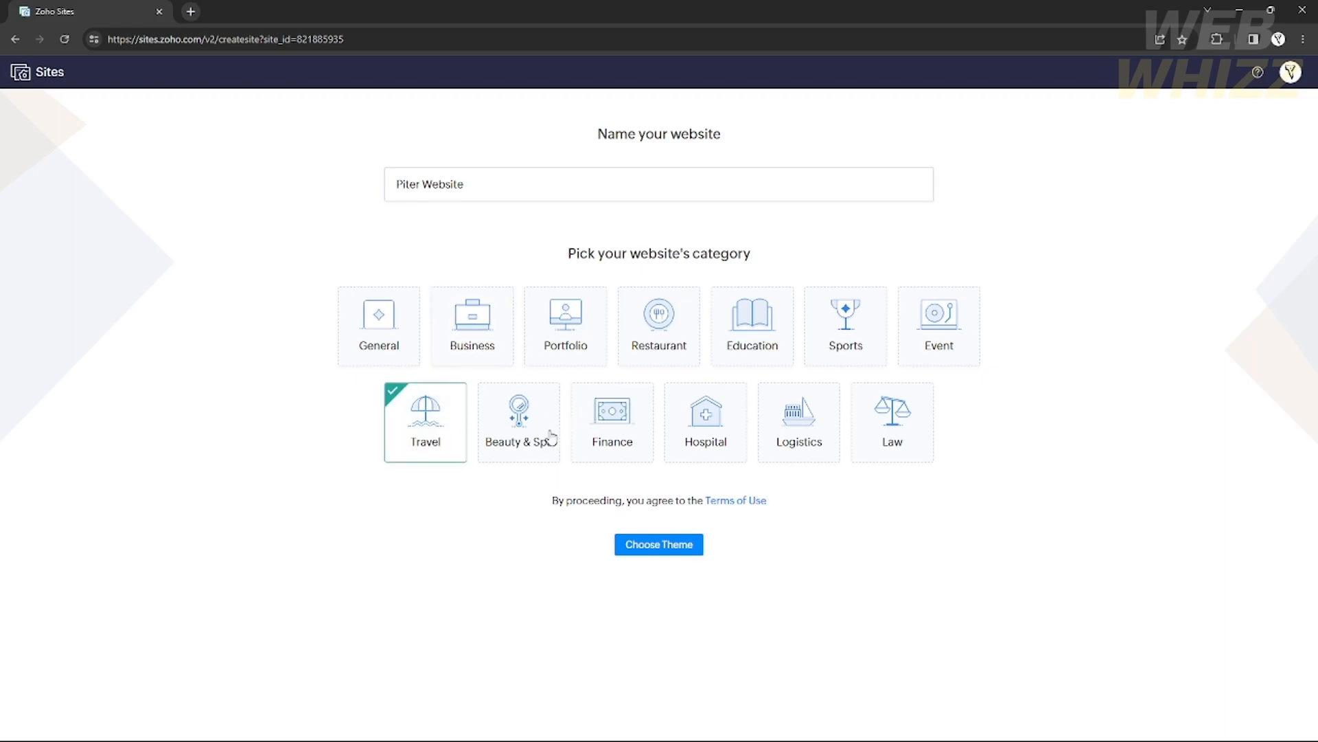
left_click(531, 431)
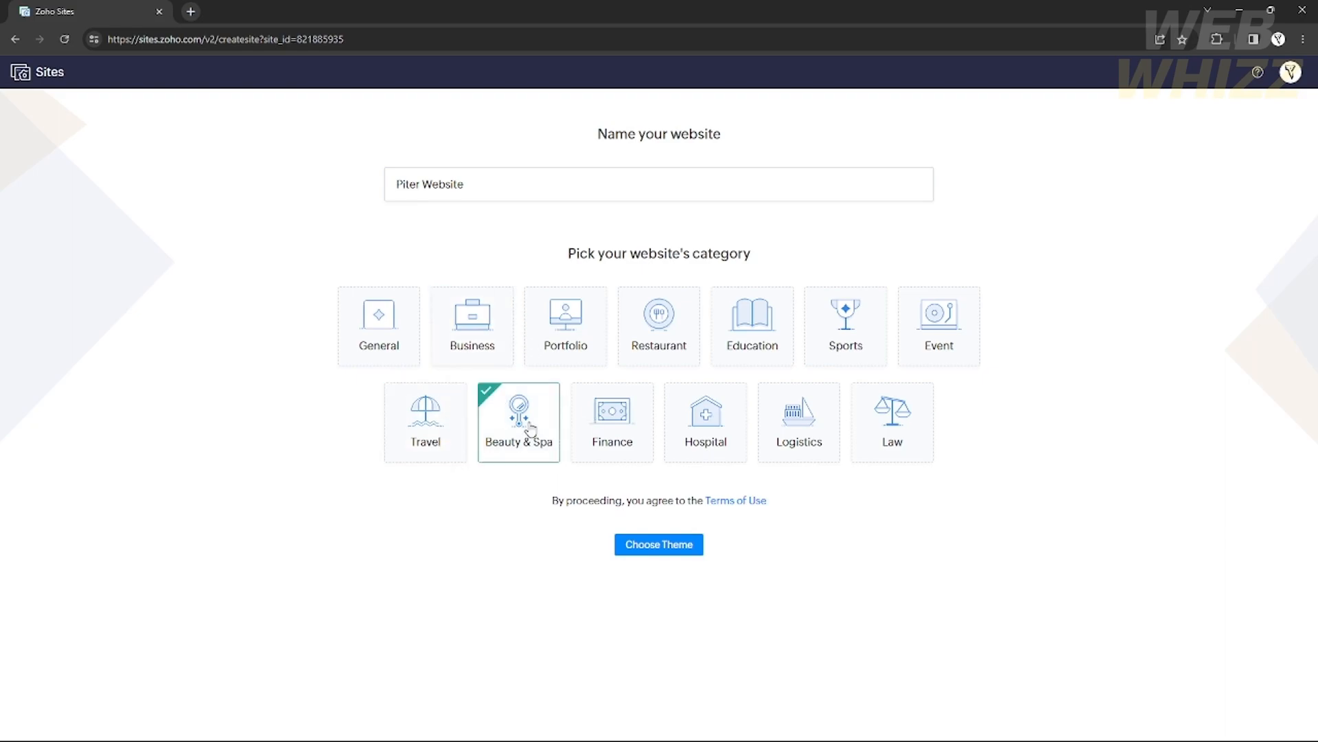
left_click(630, 437)
left_click(712, 428)
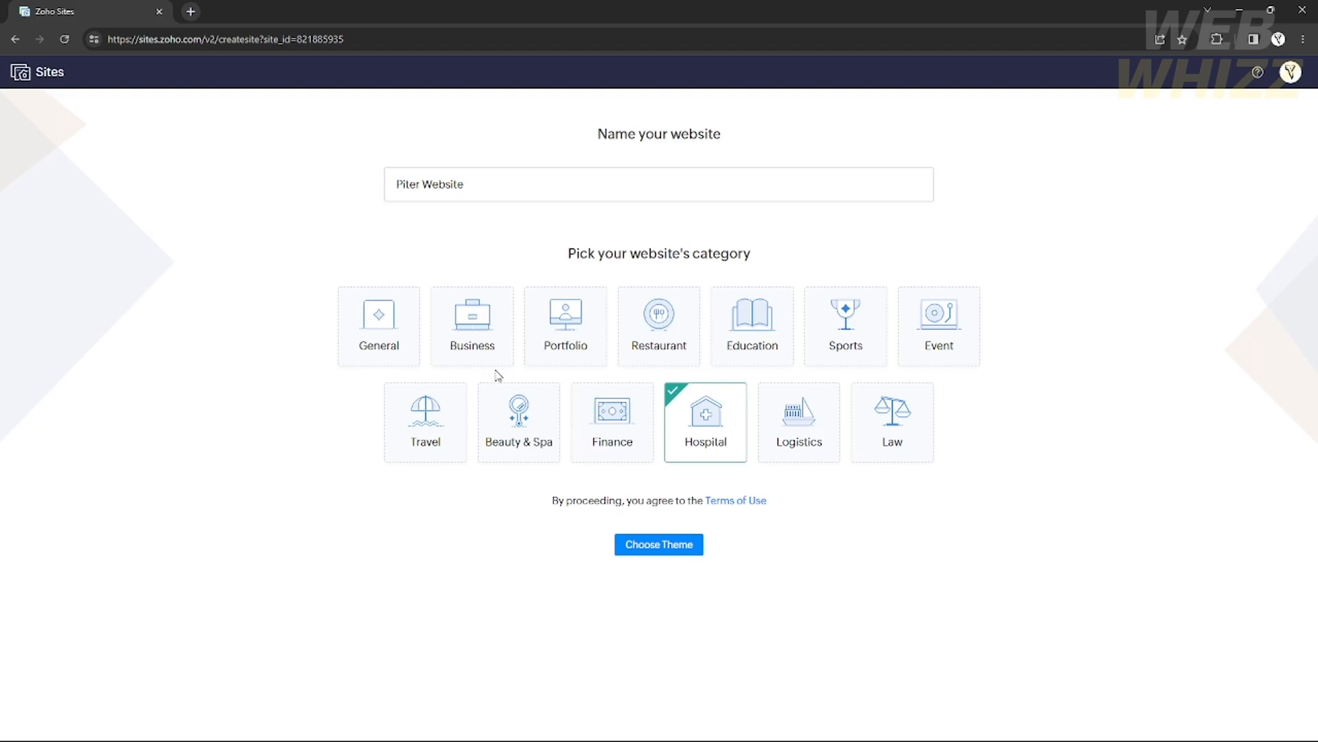
Set the website's category to Restaurant and continue to the theme selection.
left_click(668, 347)
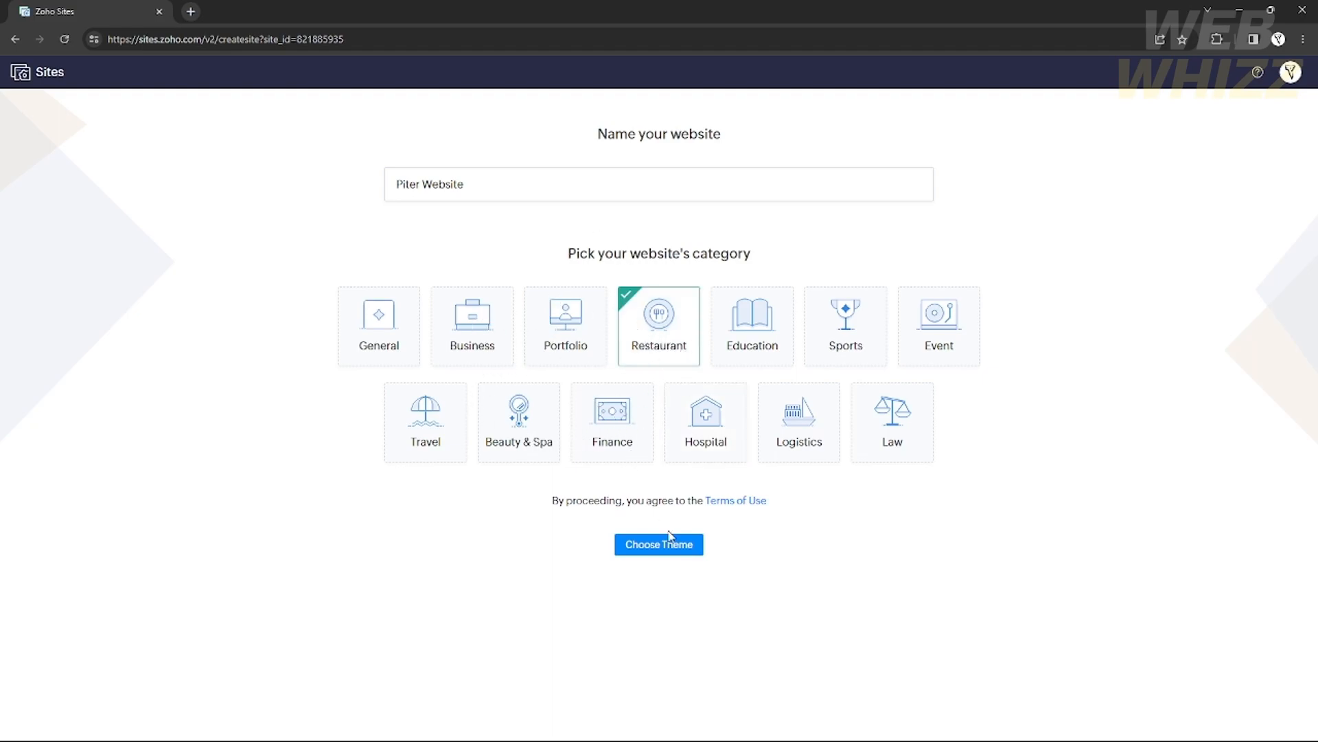
left_click(658, 549)
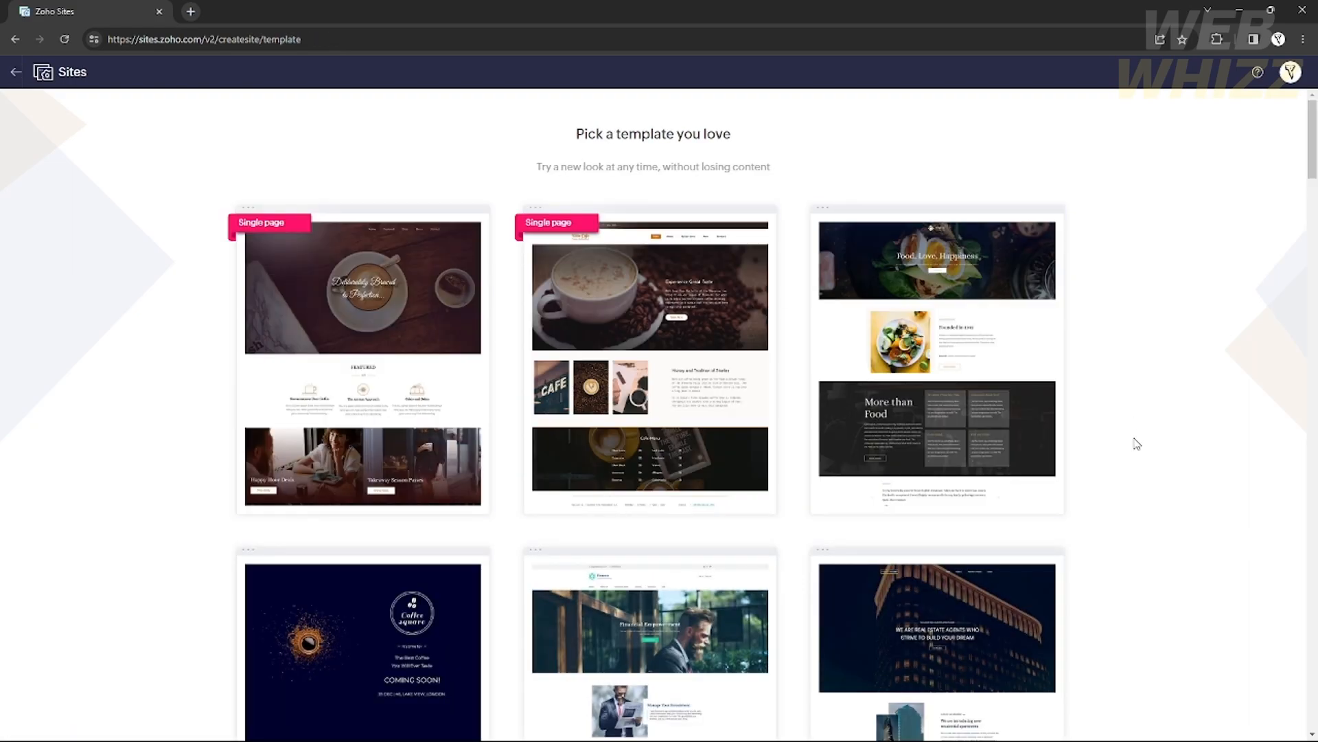
Look through the gallery of website templates and return to the coffee and restaurant designs at its start.
scroll(1136, 442, "down", 3)
scroll(1136, 443, "down", 3)
scroll(1135, 442, "up", 5)
mouse_move(989, 300)
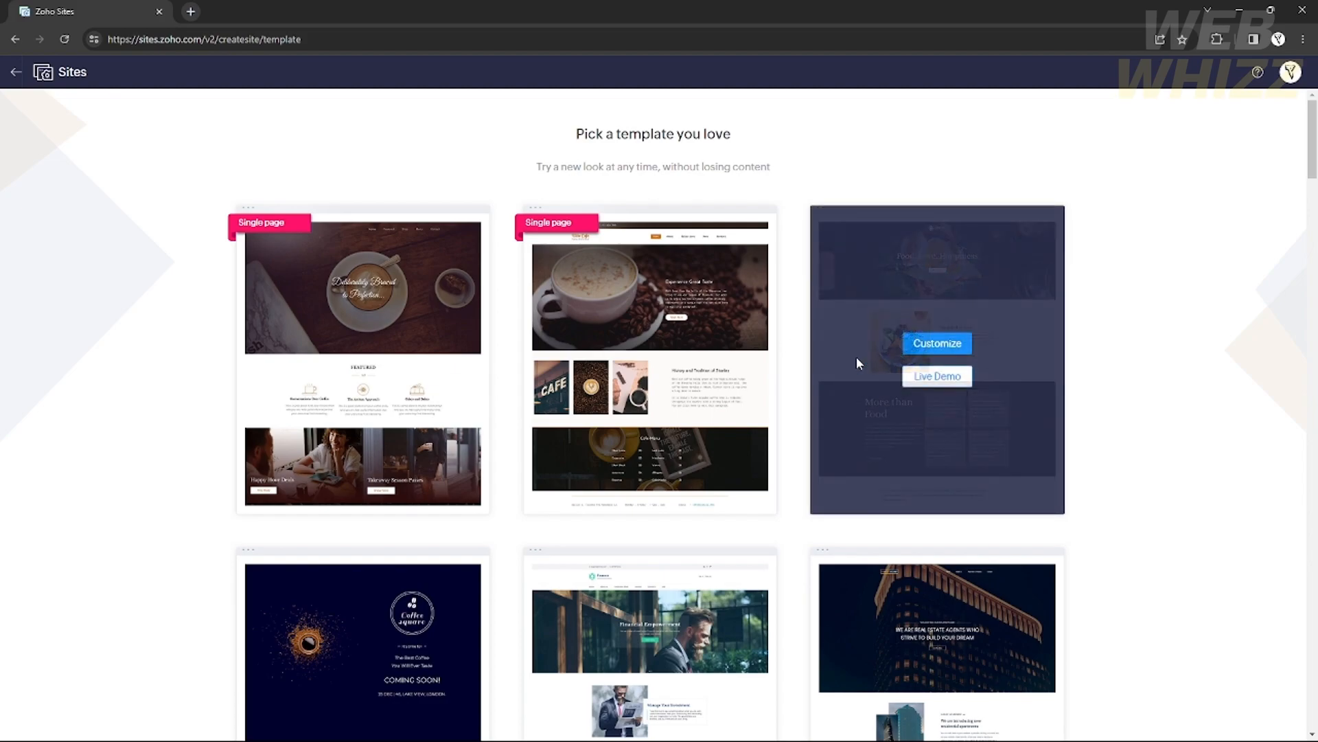
scroll(856, 361, "down", 3)
scroll(853, 358, "down", 20)
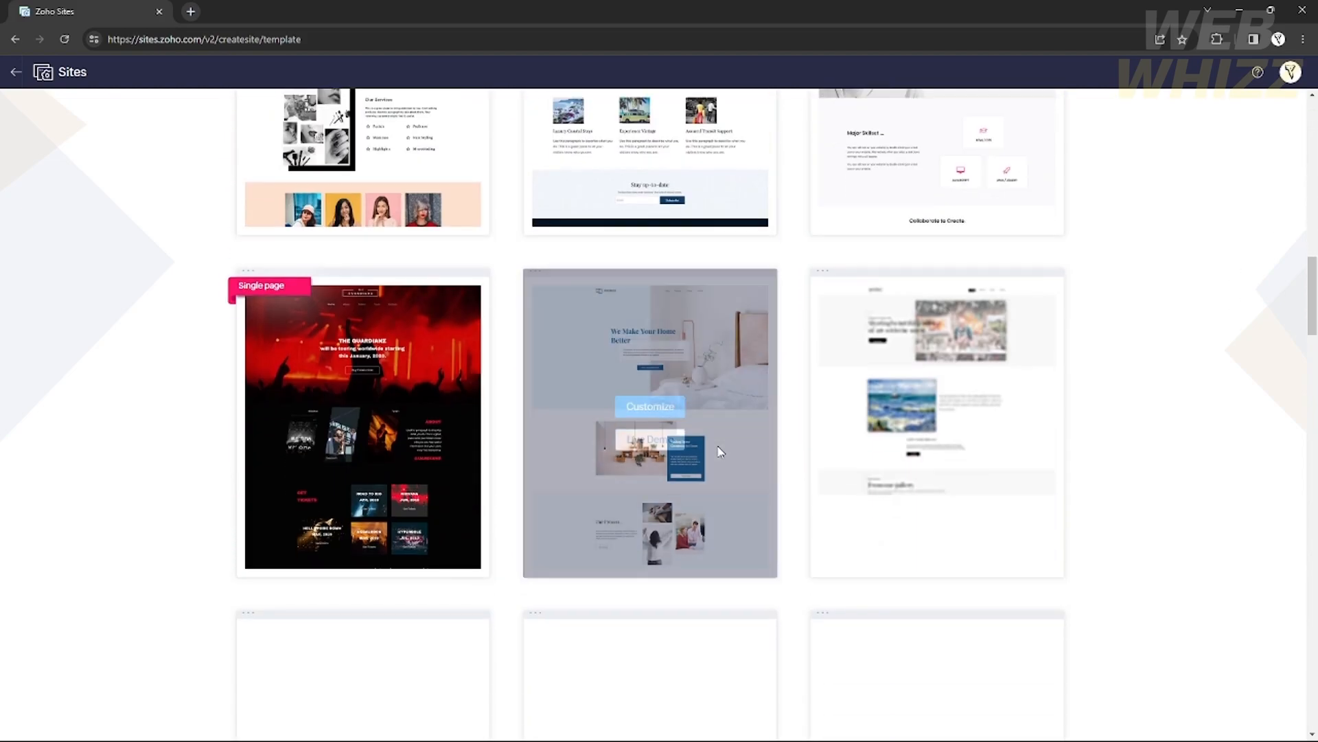
scroll(717, 445, "down", 4)
scroll(717, 445, "up", 10)
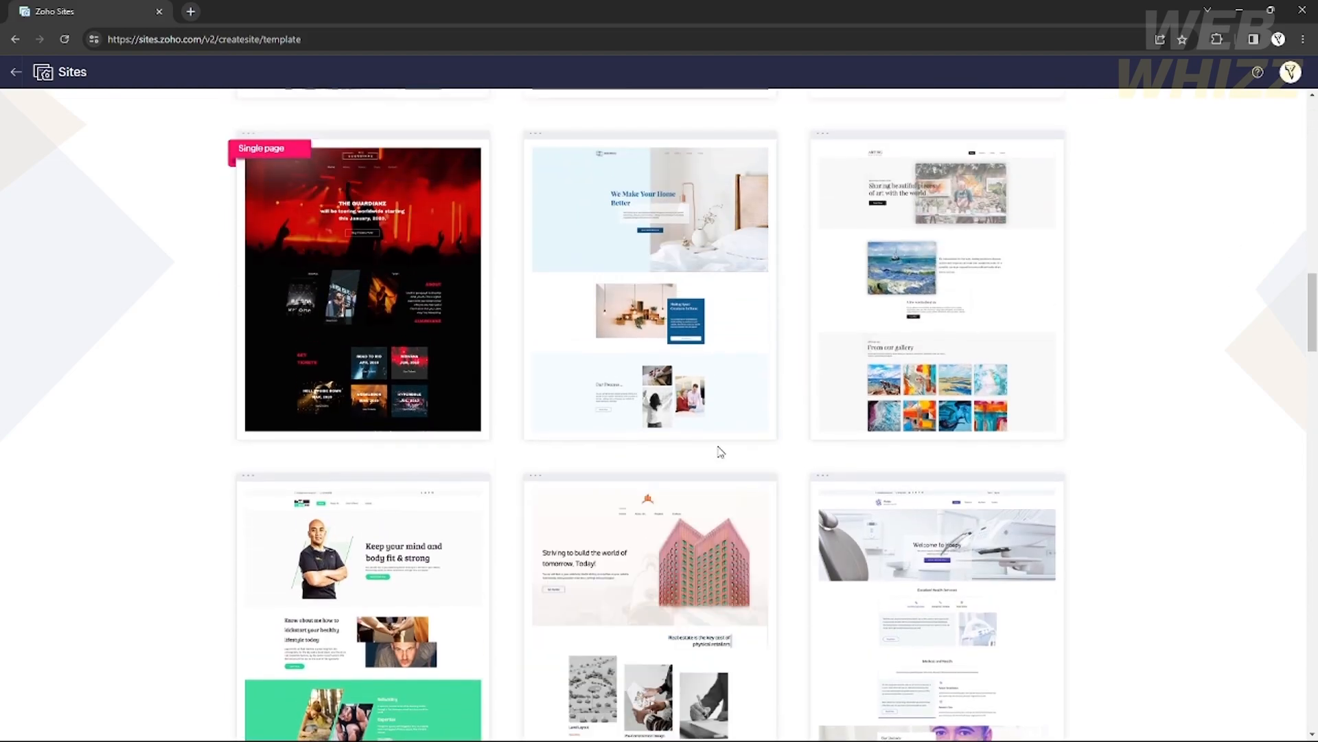
scroll(717, 447, "up", 20)
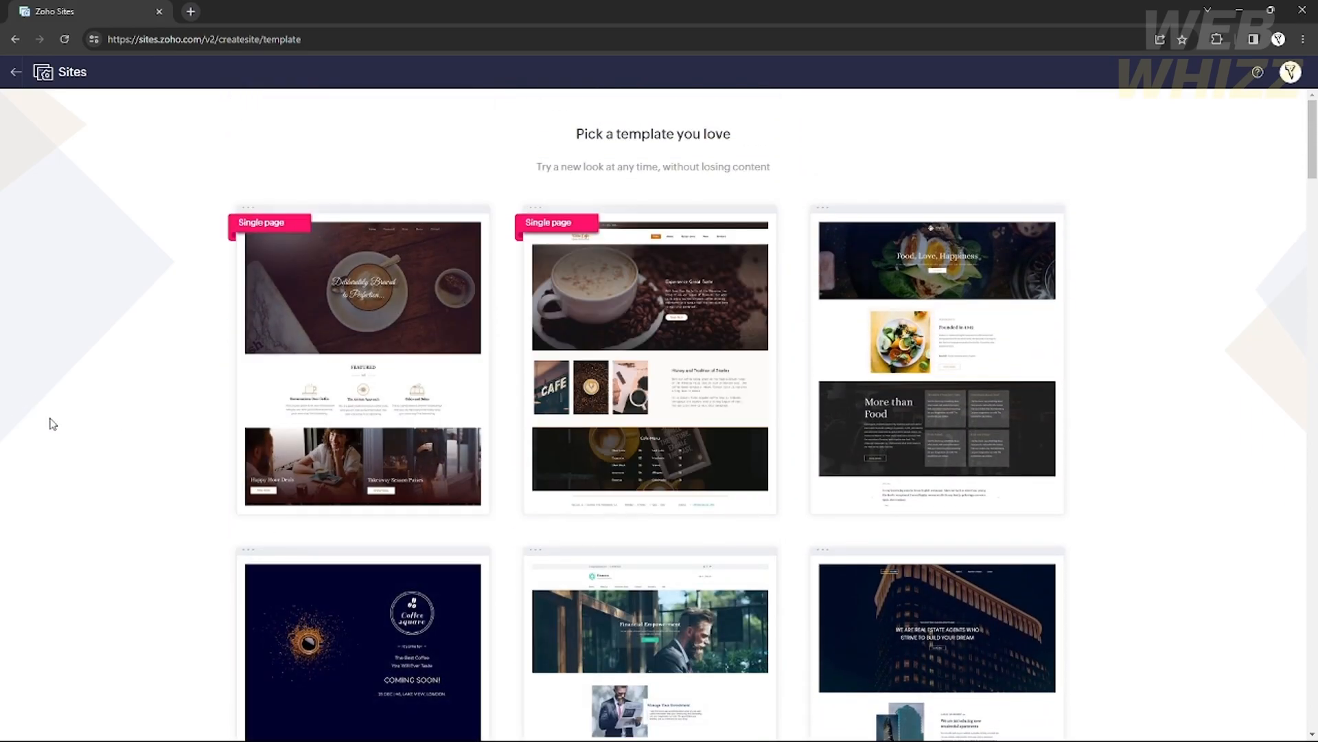
mouse_move(328, 272)
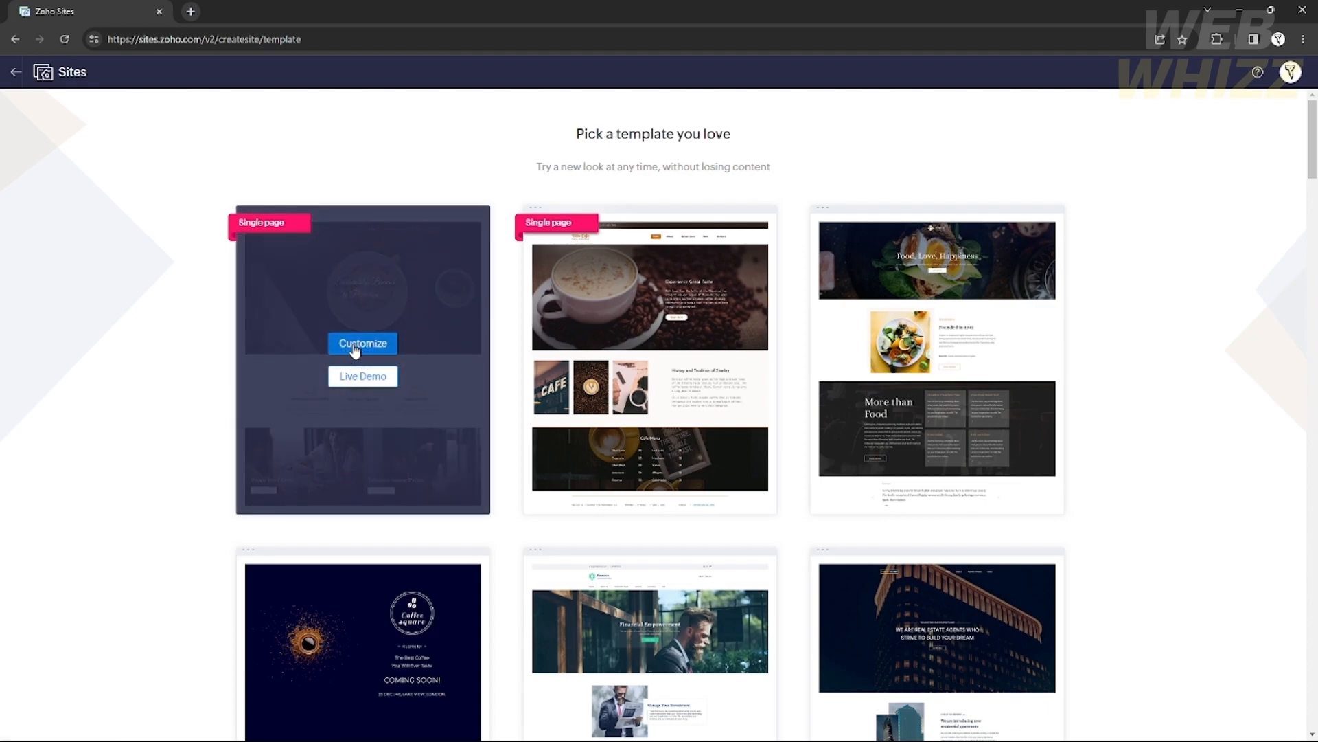
Open the live demo of the single-page "Deliberately Brewed to Perfection" coffee template and examine its sections.
left_click(375, 382)
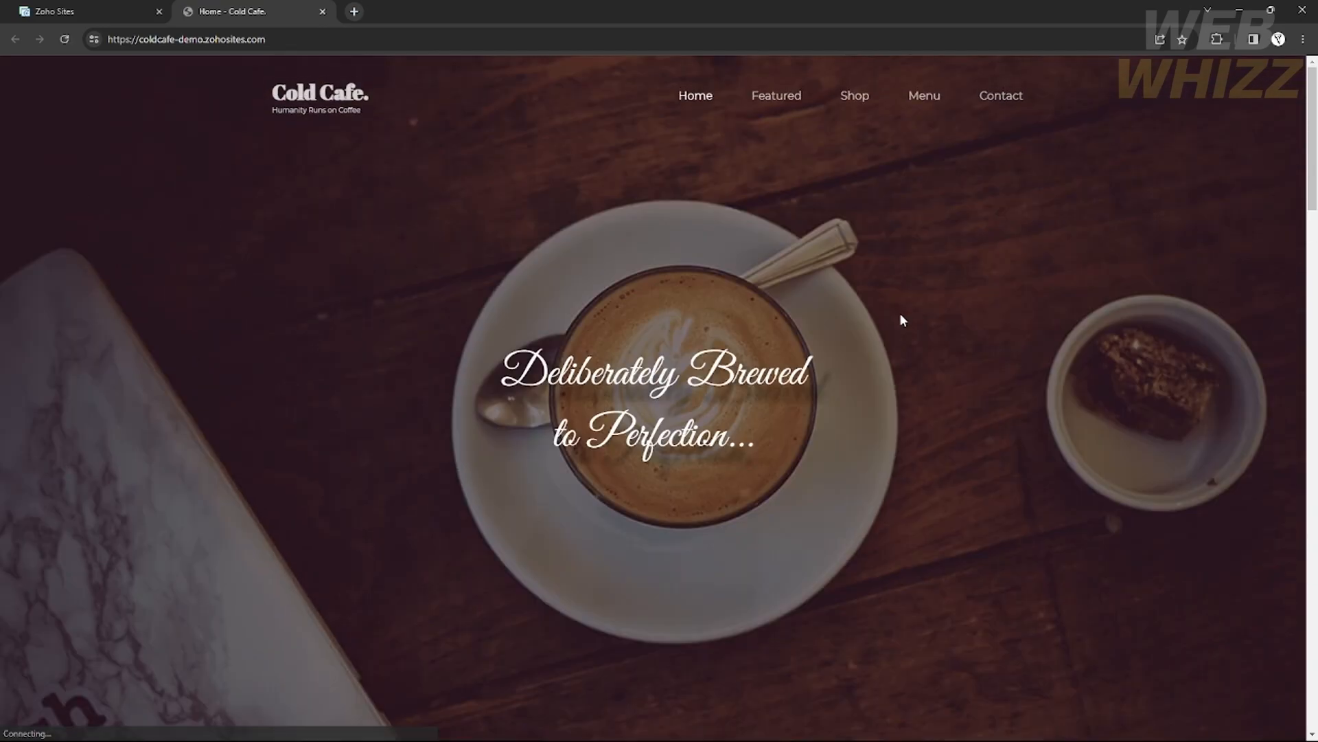
scroll(900, 314, "down", 15)
scroll(901, 318, "down", 20)
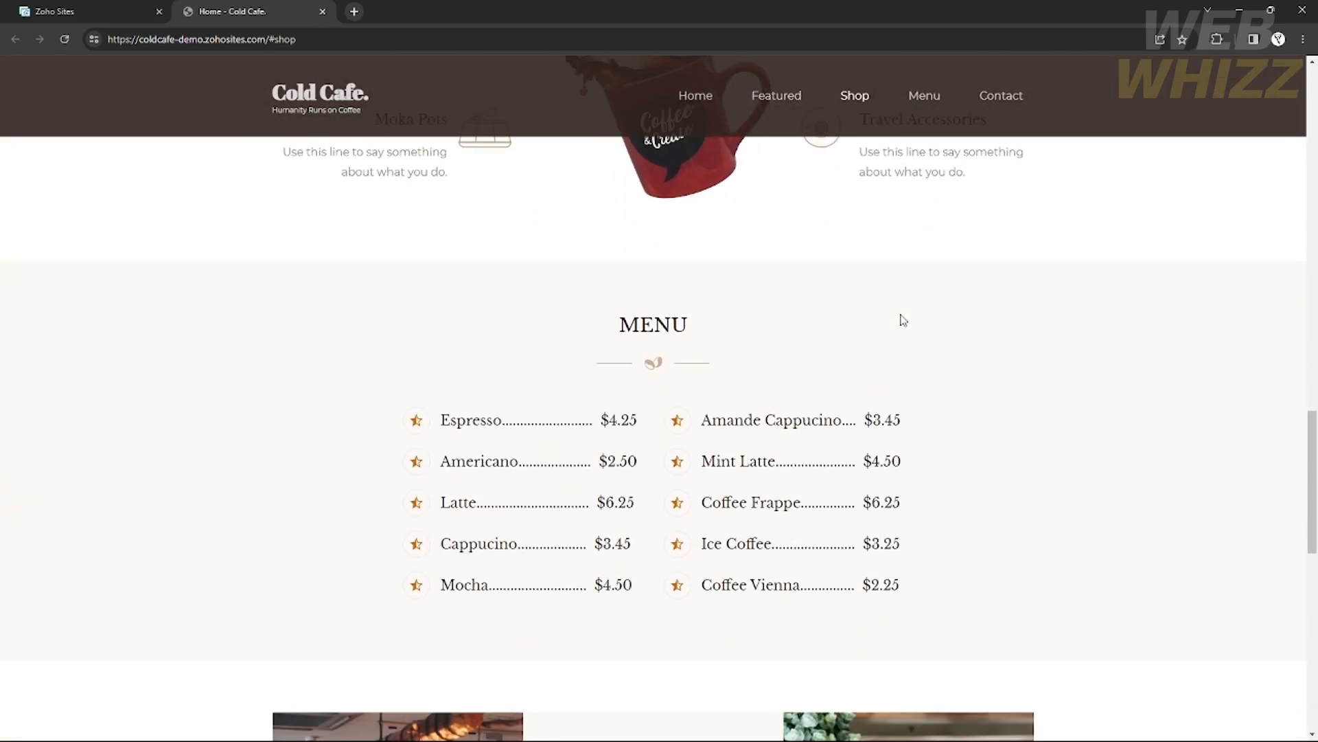
scroll(872, 356, "up", 18)
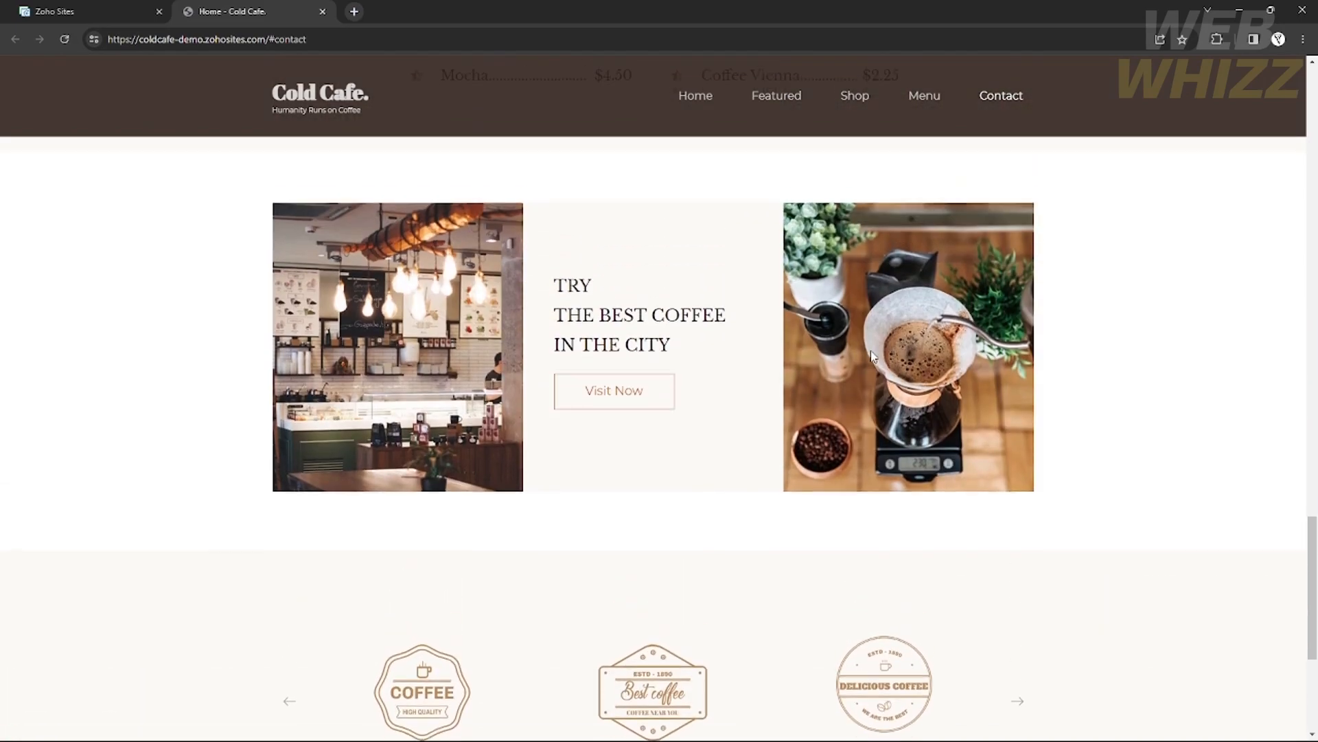
scroll(877, 353, "up", 15)
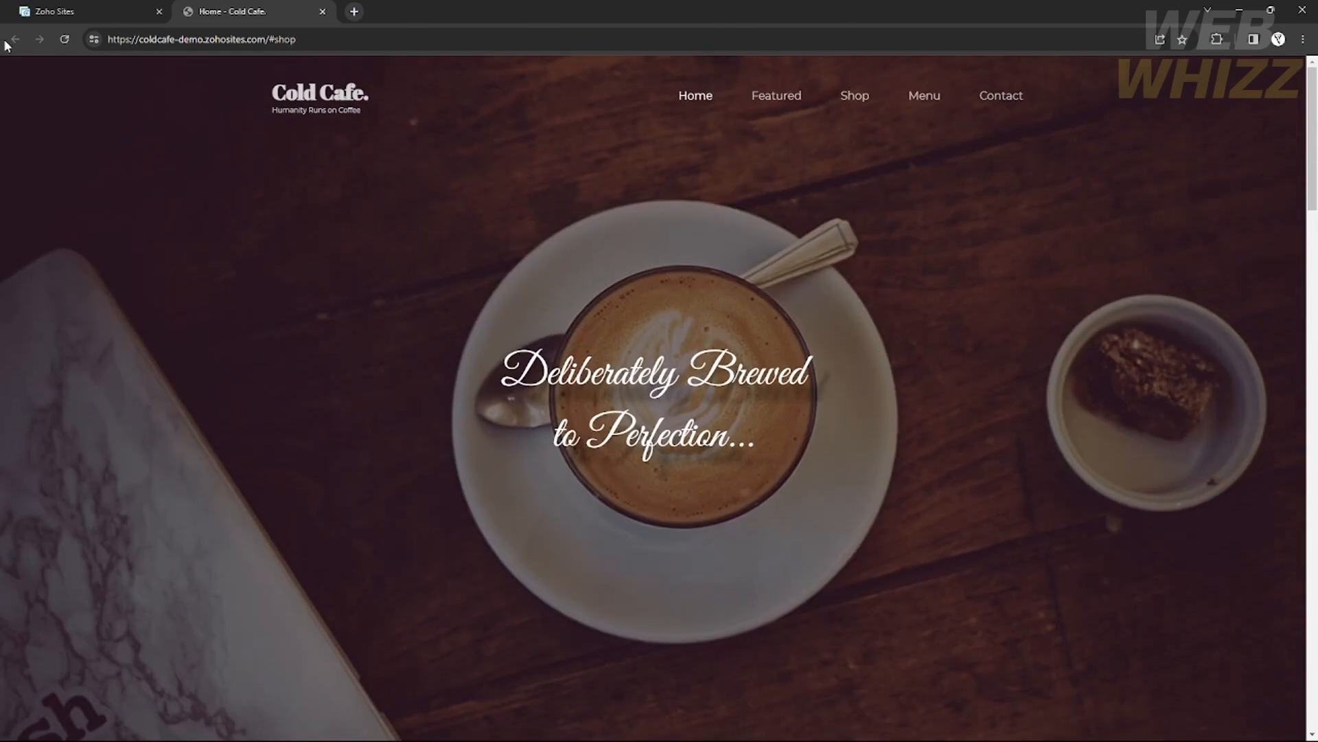
Close the Cold Cafe demo and start customizing that coffee template.
left_click(118, 9)
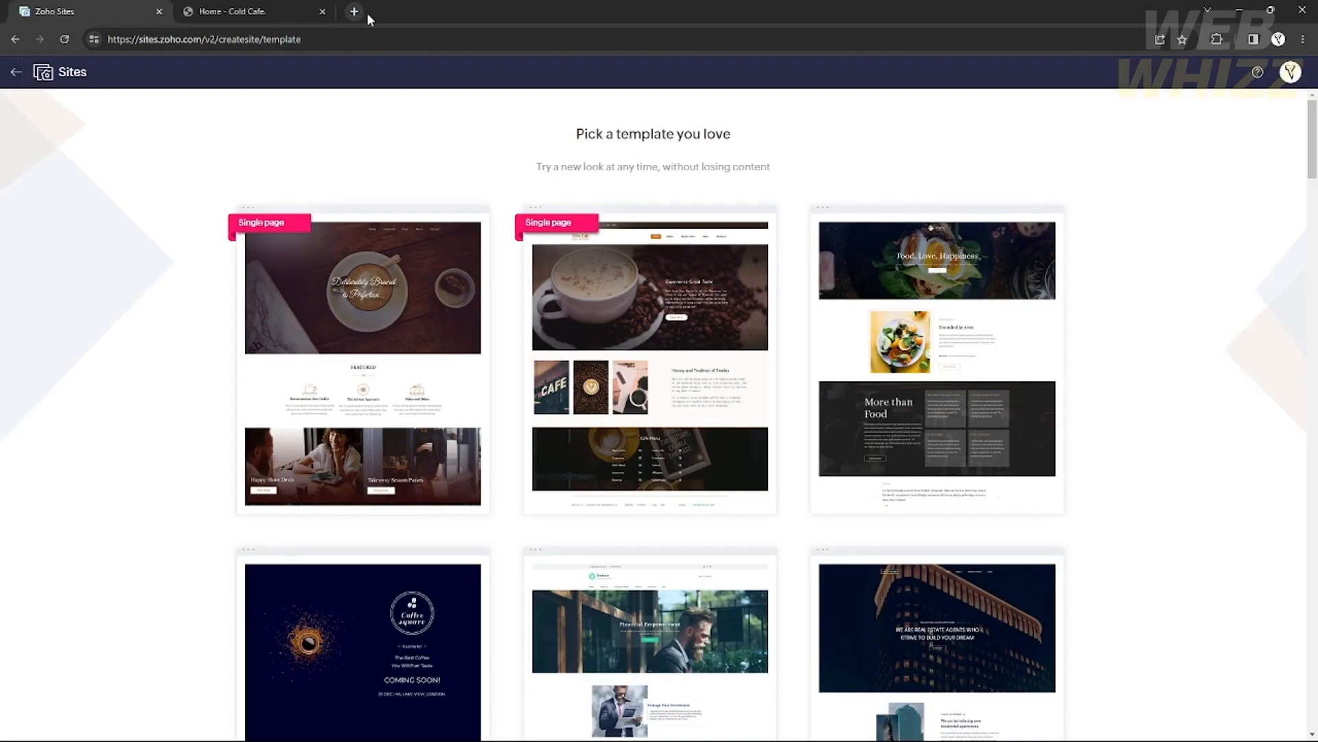
left_click(323, 12)
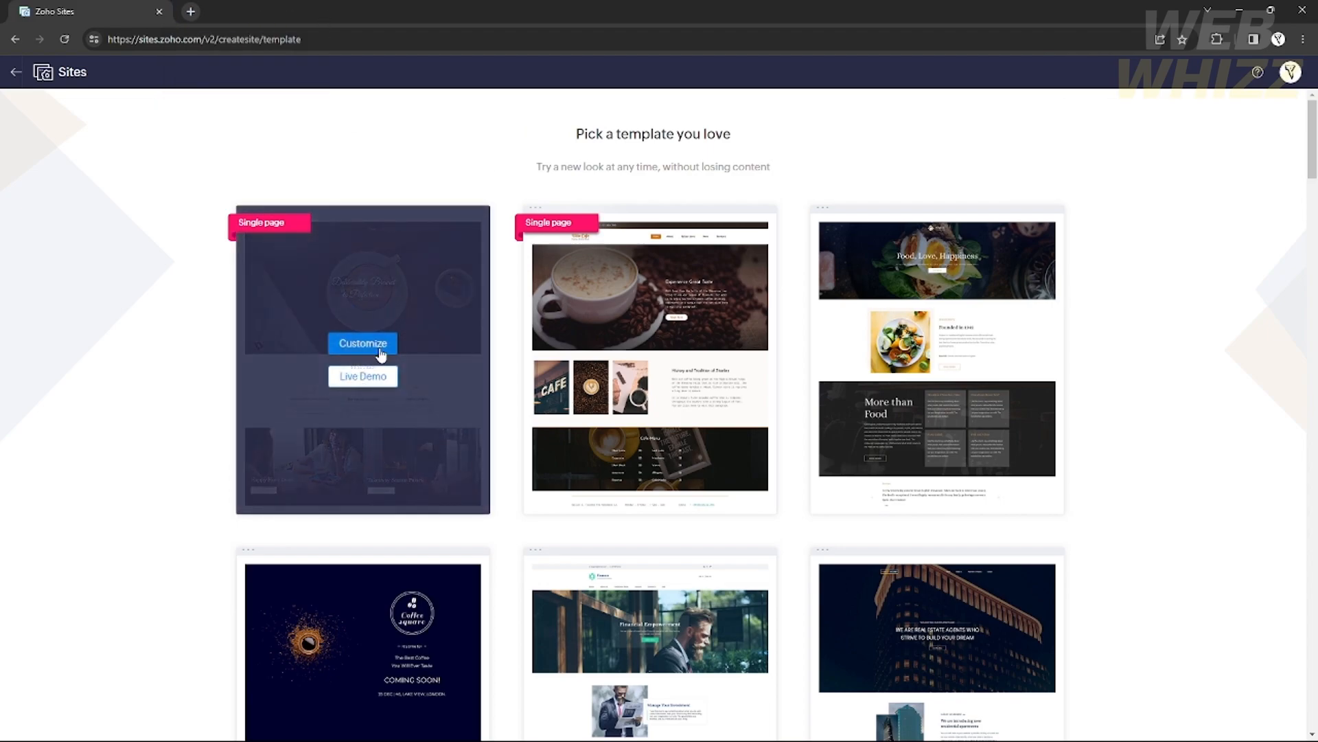
left_click(379, 344)
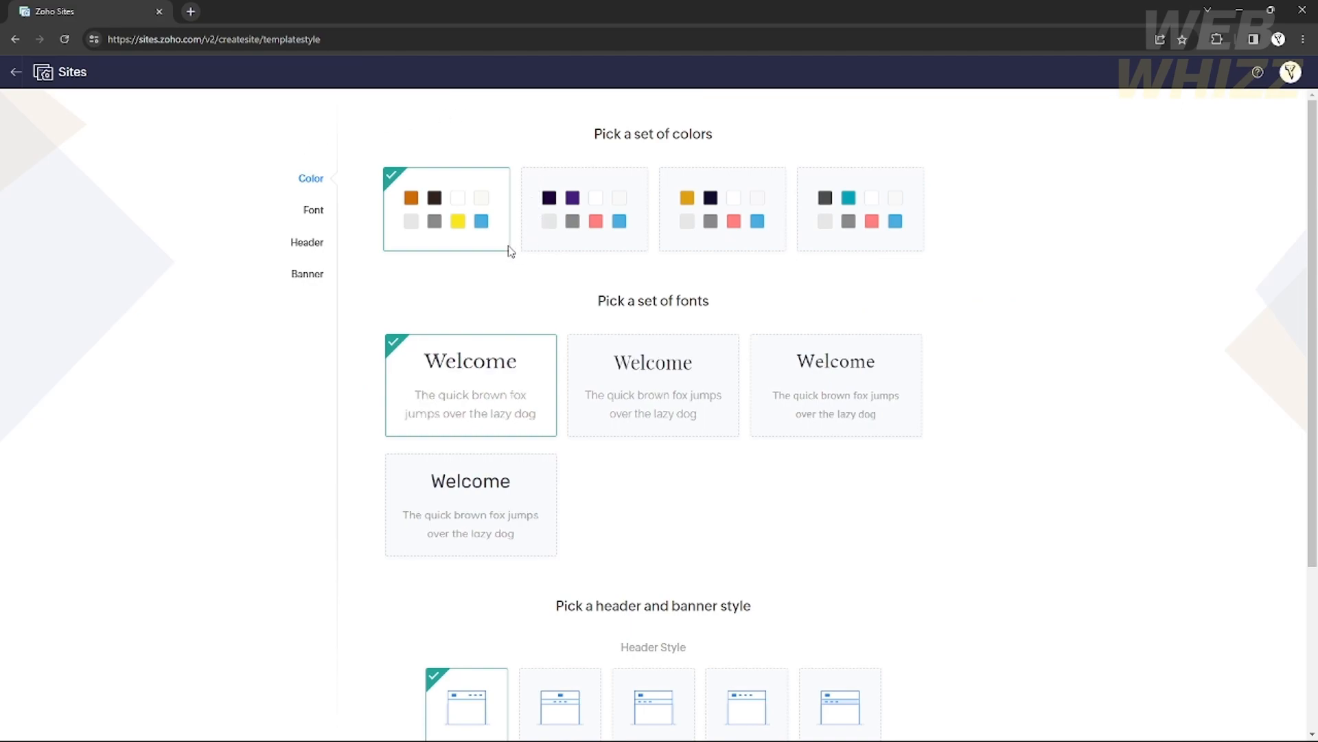
left_click(583, 206)
left_click(742, 204)
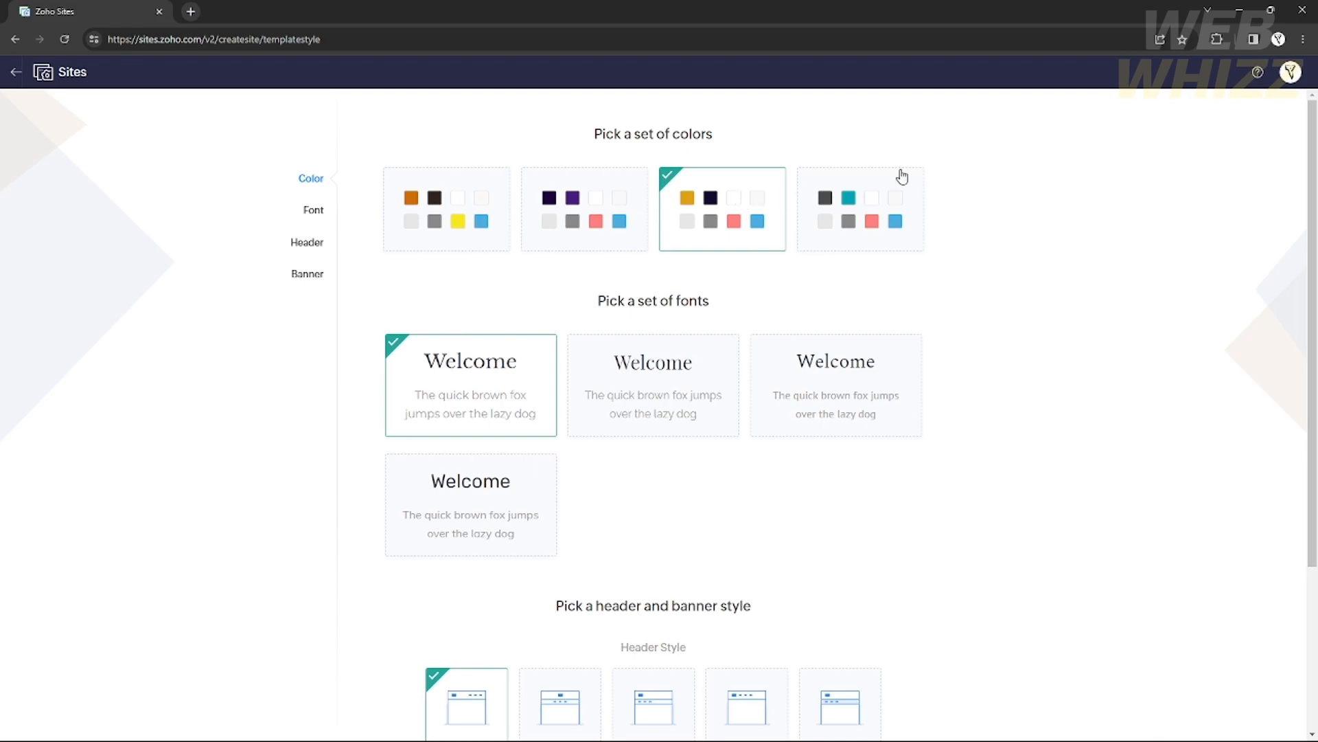
left_click(864, 199)
left_click(458, 221)
Choose the second, purple color set and the fourth font set with the sans-serif Welcome heading.
left_click(565, 216)
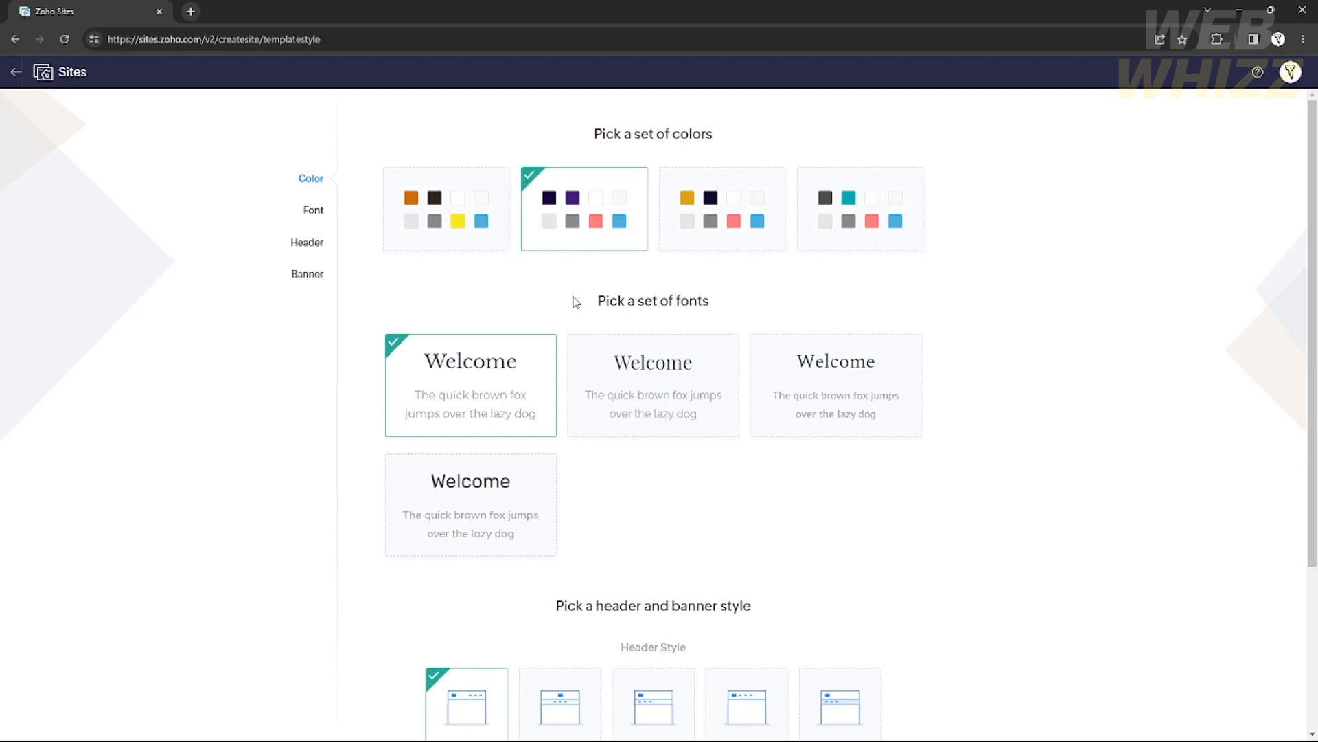
scroll(575, 335, "down", 3)
scroll(576, 335, "up", 1)
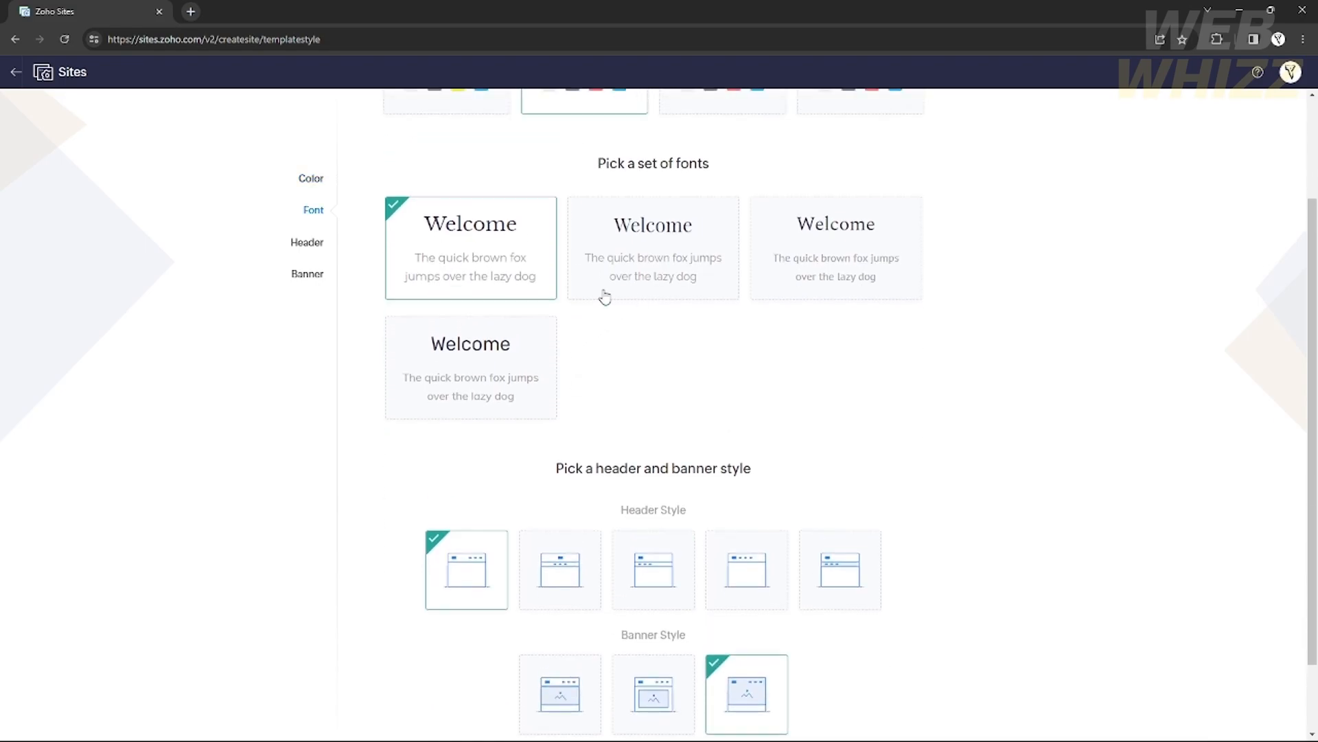
left_click(652, 260)
left_click(861, 265)
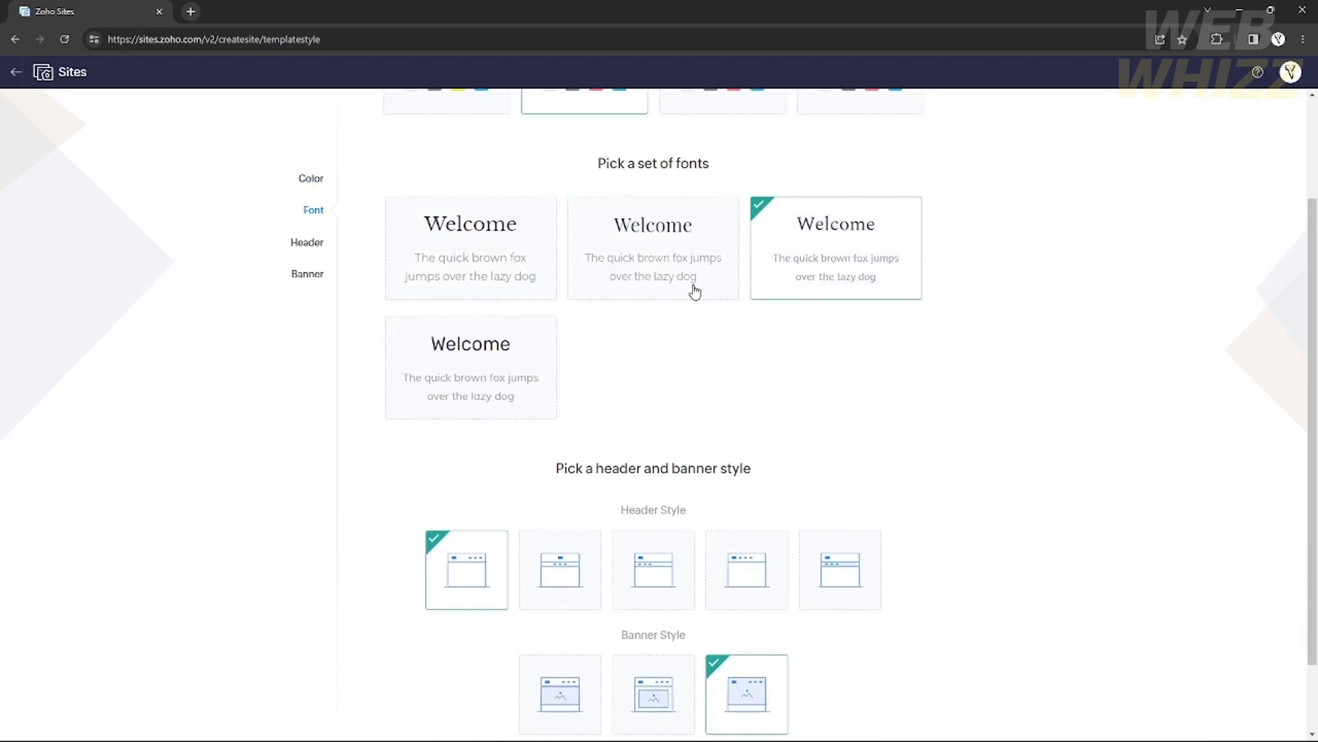
left_click(489, 372)
scroll(609, 472, "down", 1)
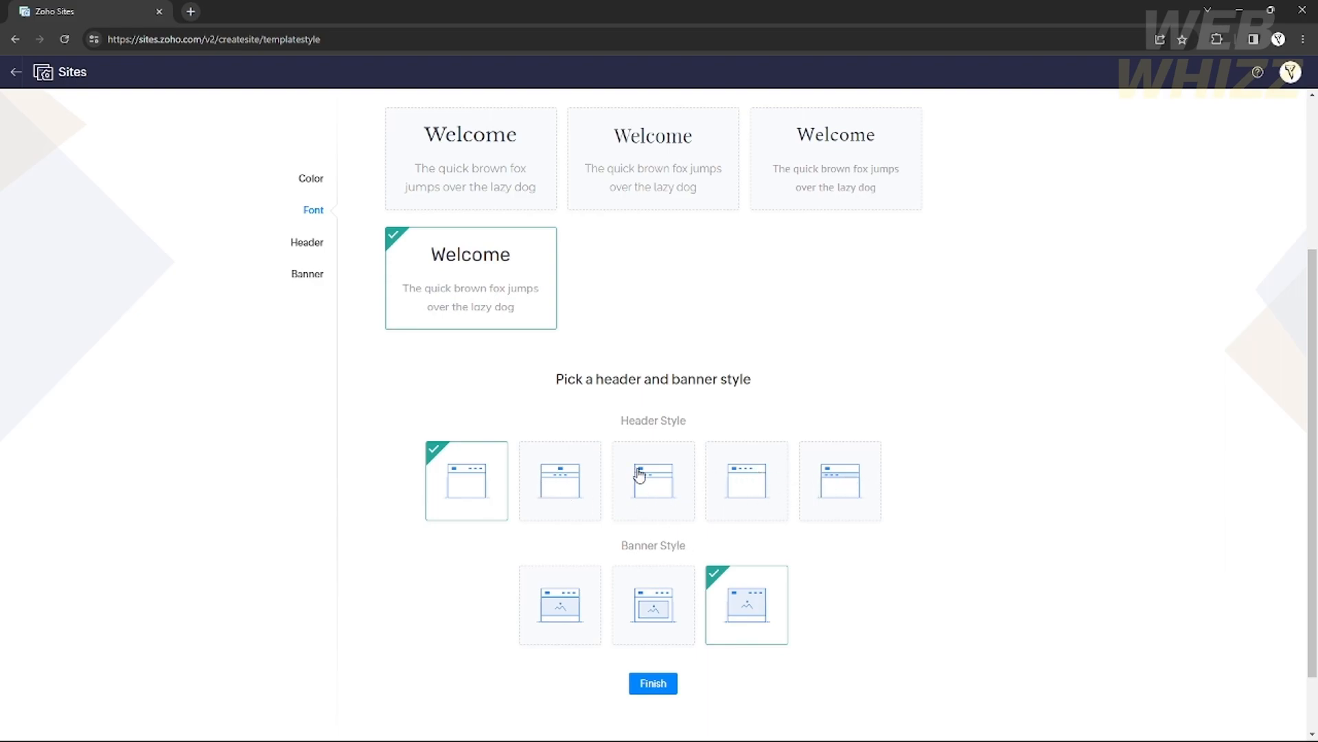
Choose the third header style and the second banner style, and finish the setup to open the website editor.
left_click(554, 476)
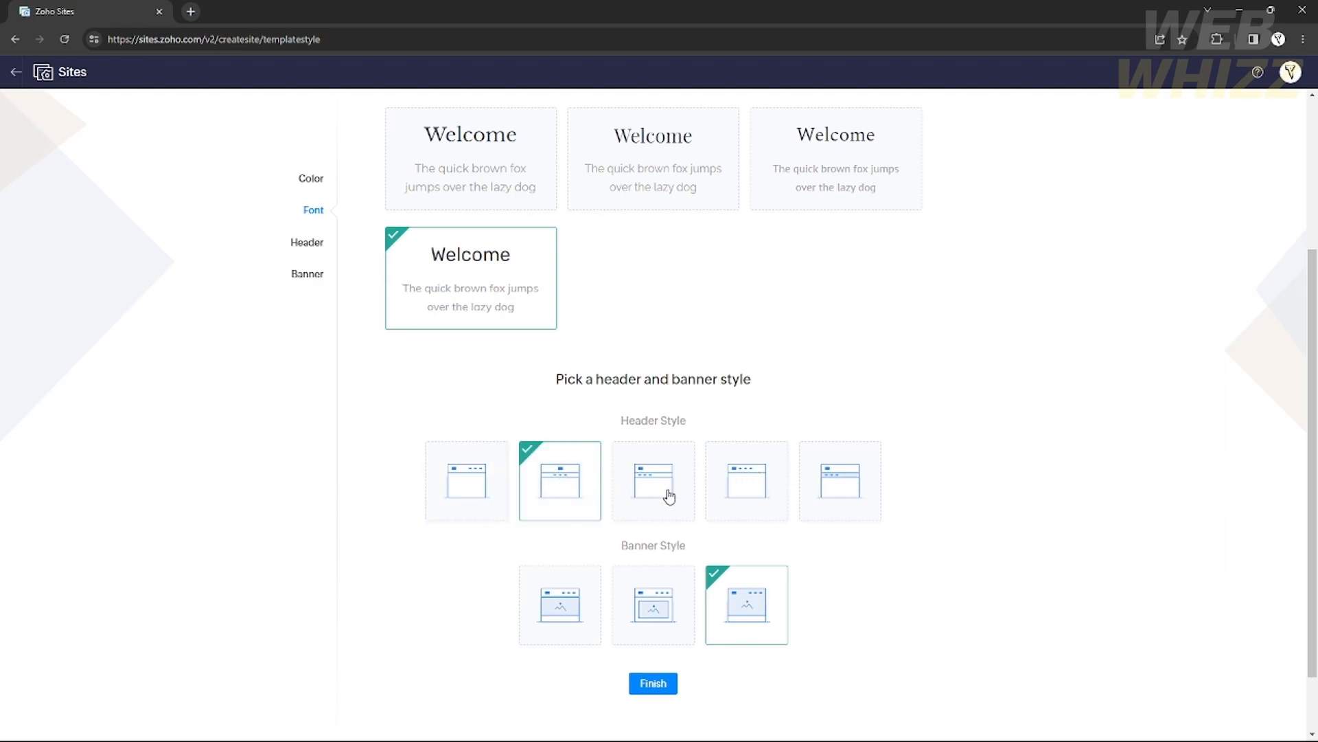
left_click(644, 466)
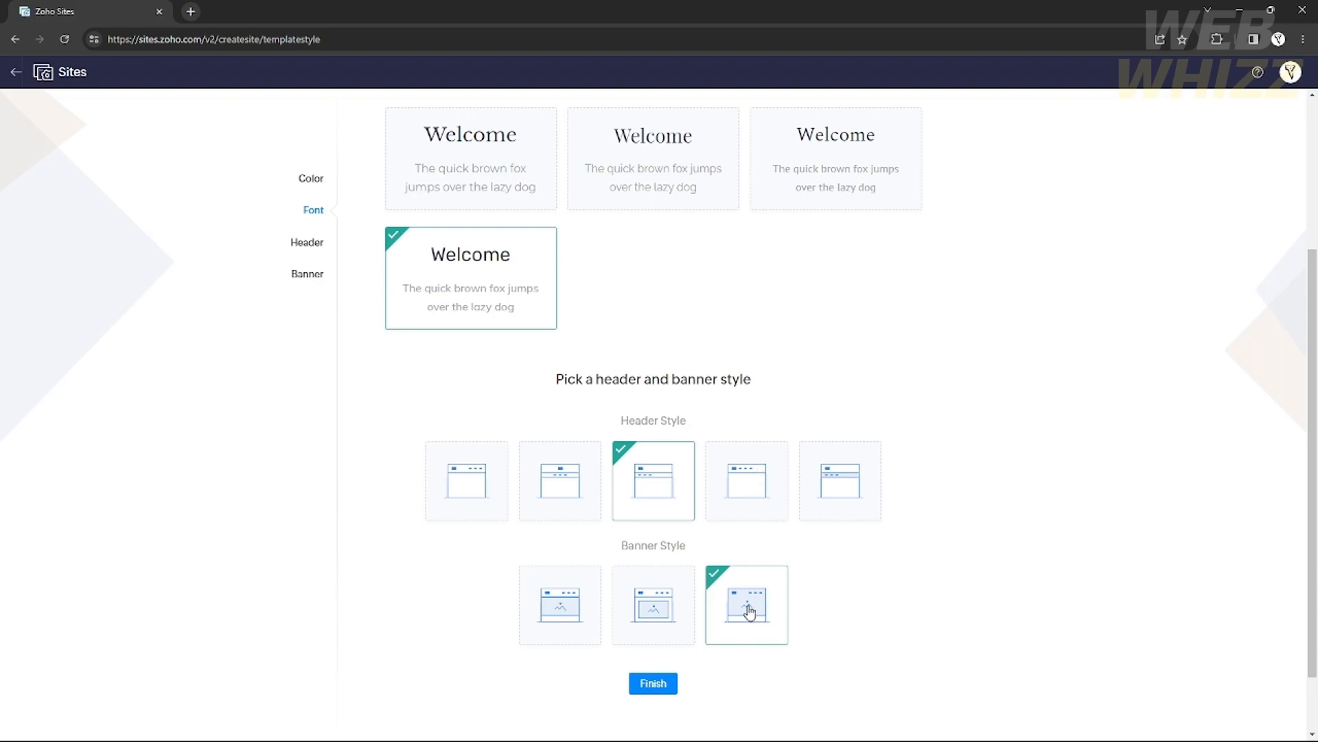
left_click(657, 618)
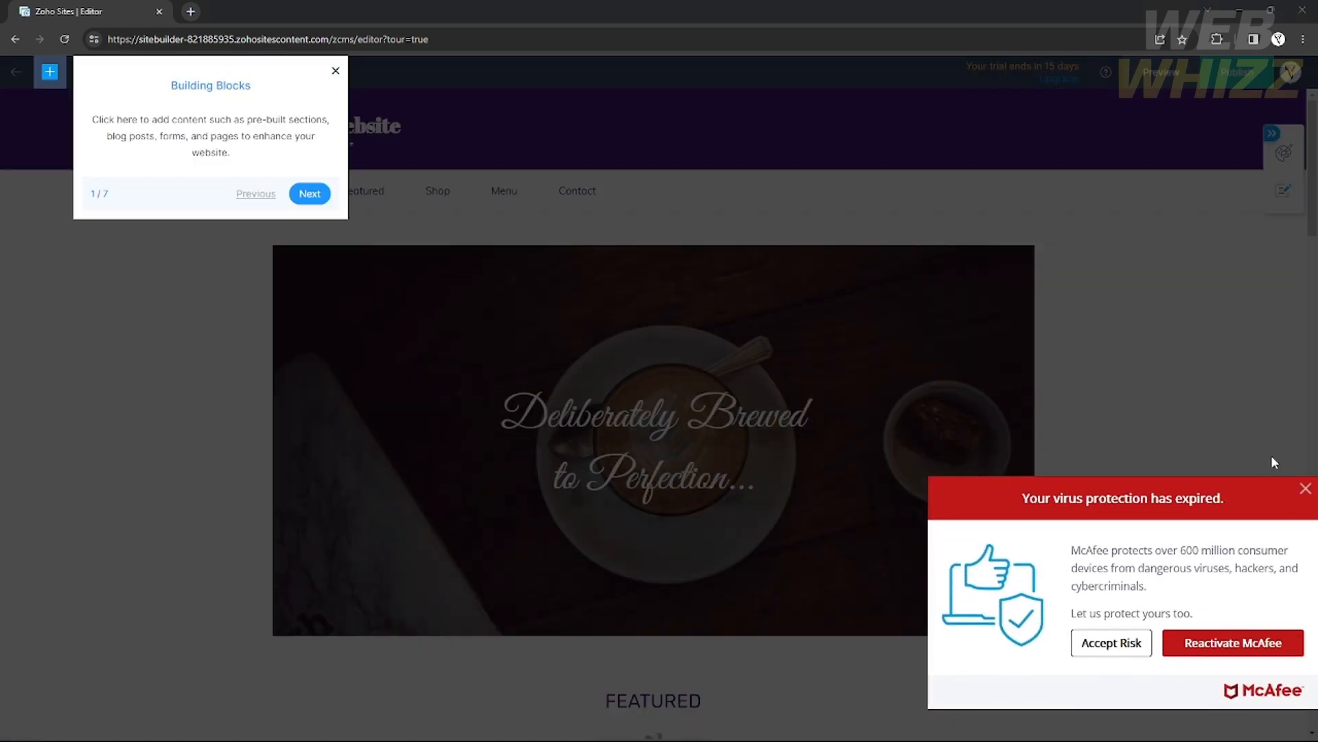
Dismiss the virus protection pop-up and go through the editor's guided tour of building blocks, sections, elements, pages and settings.
left_click(1304, 488)
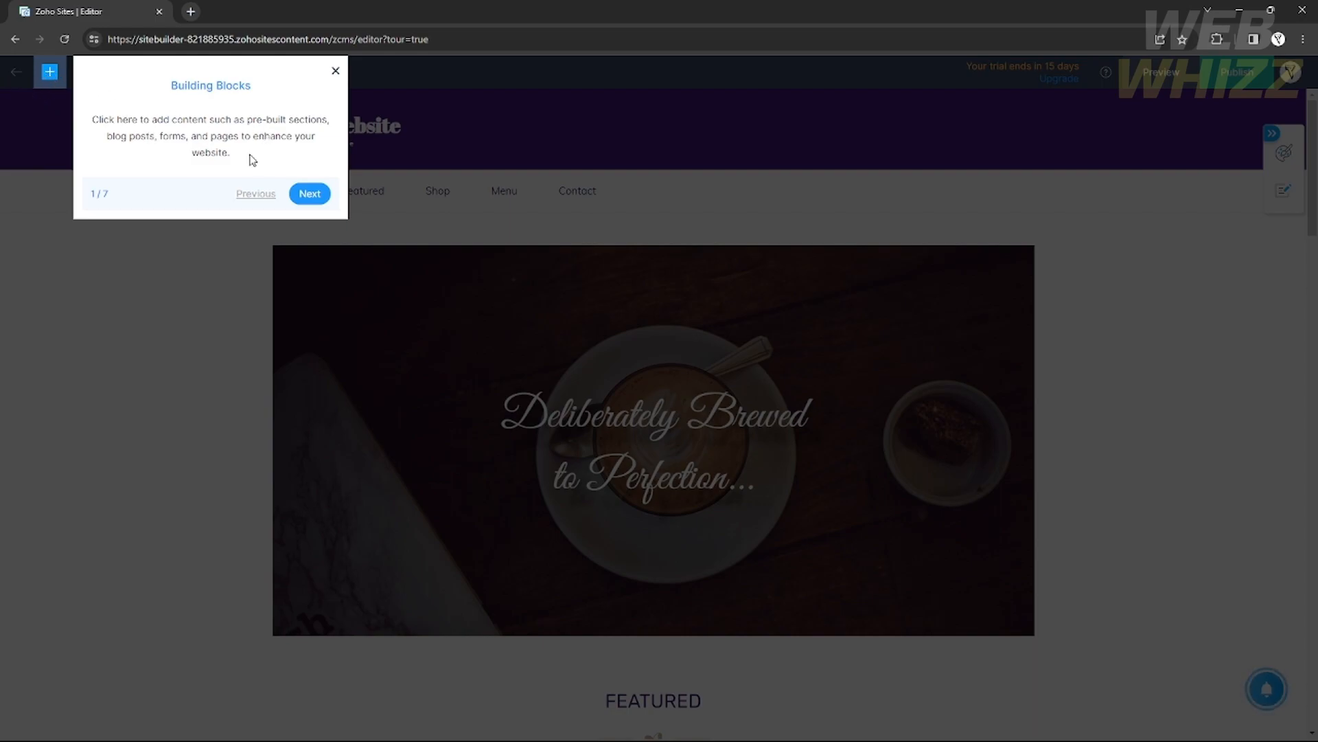
left_click(309, 193)
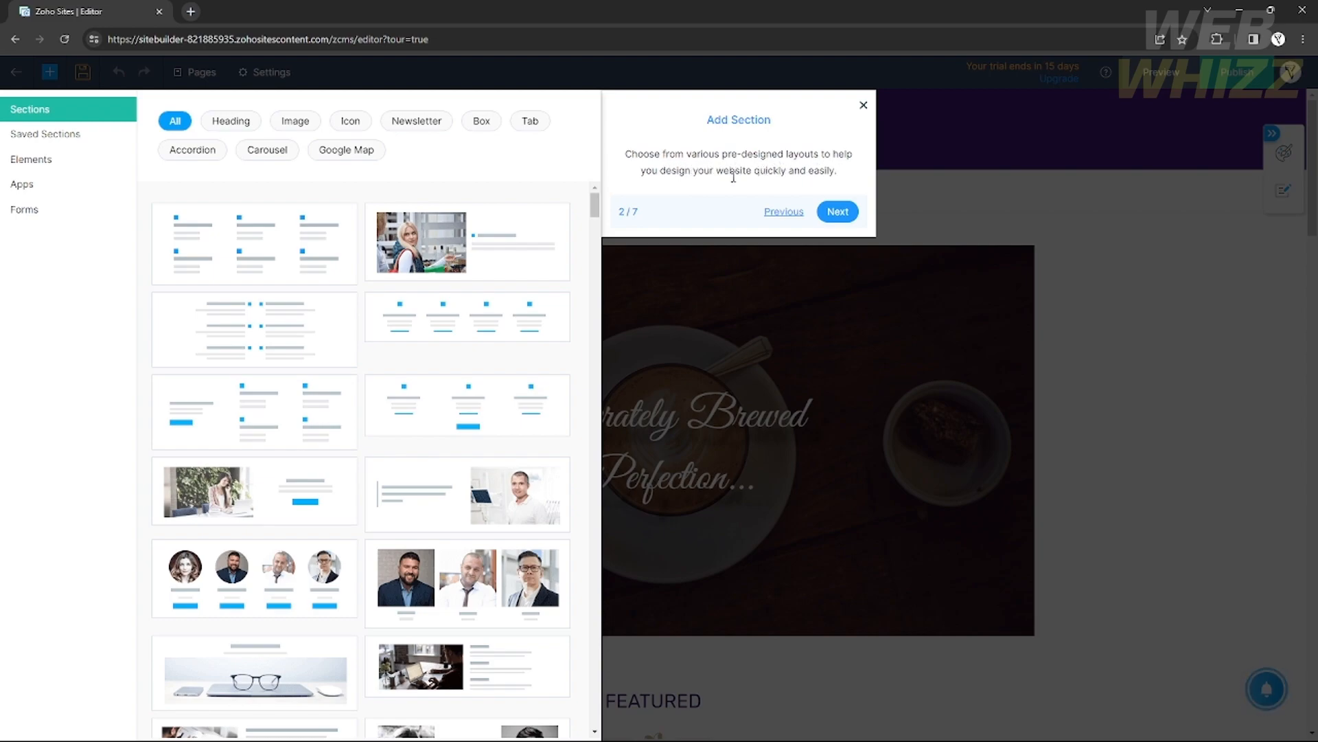
left_click(838, 211)
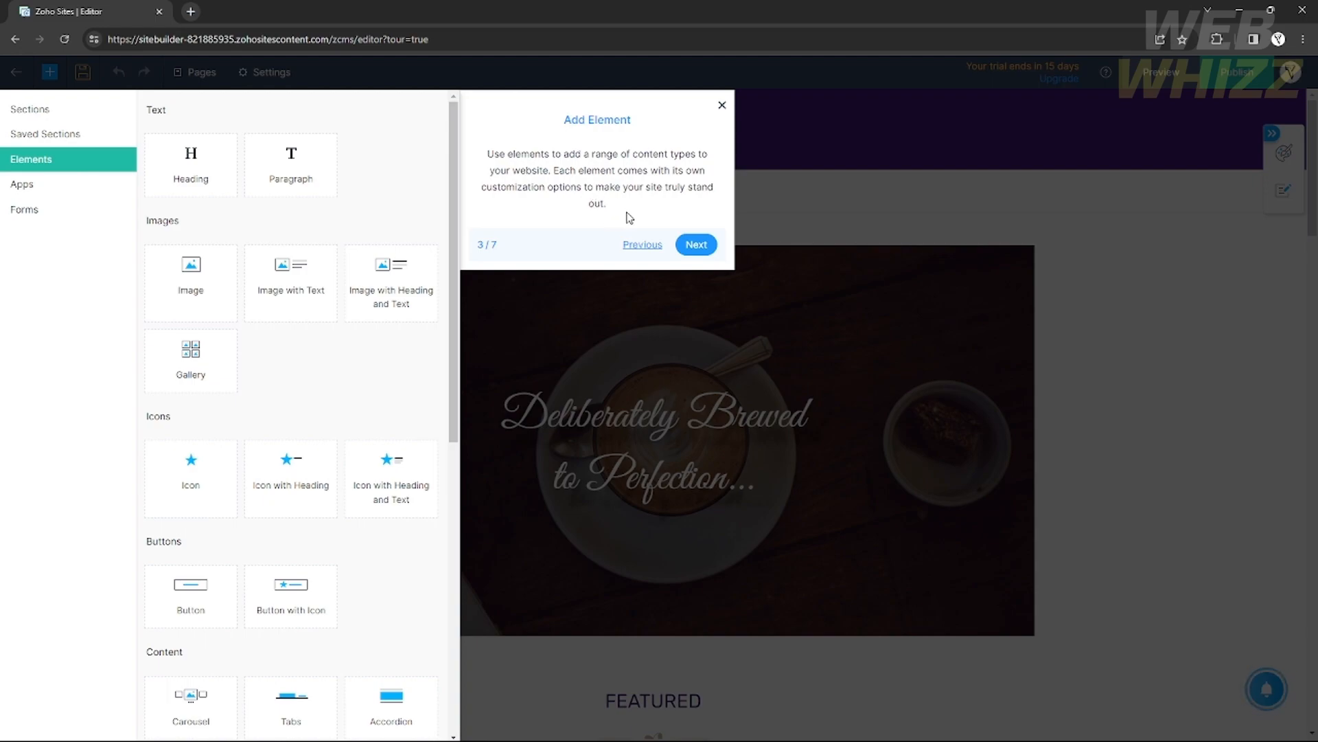
left_click(695, 244)
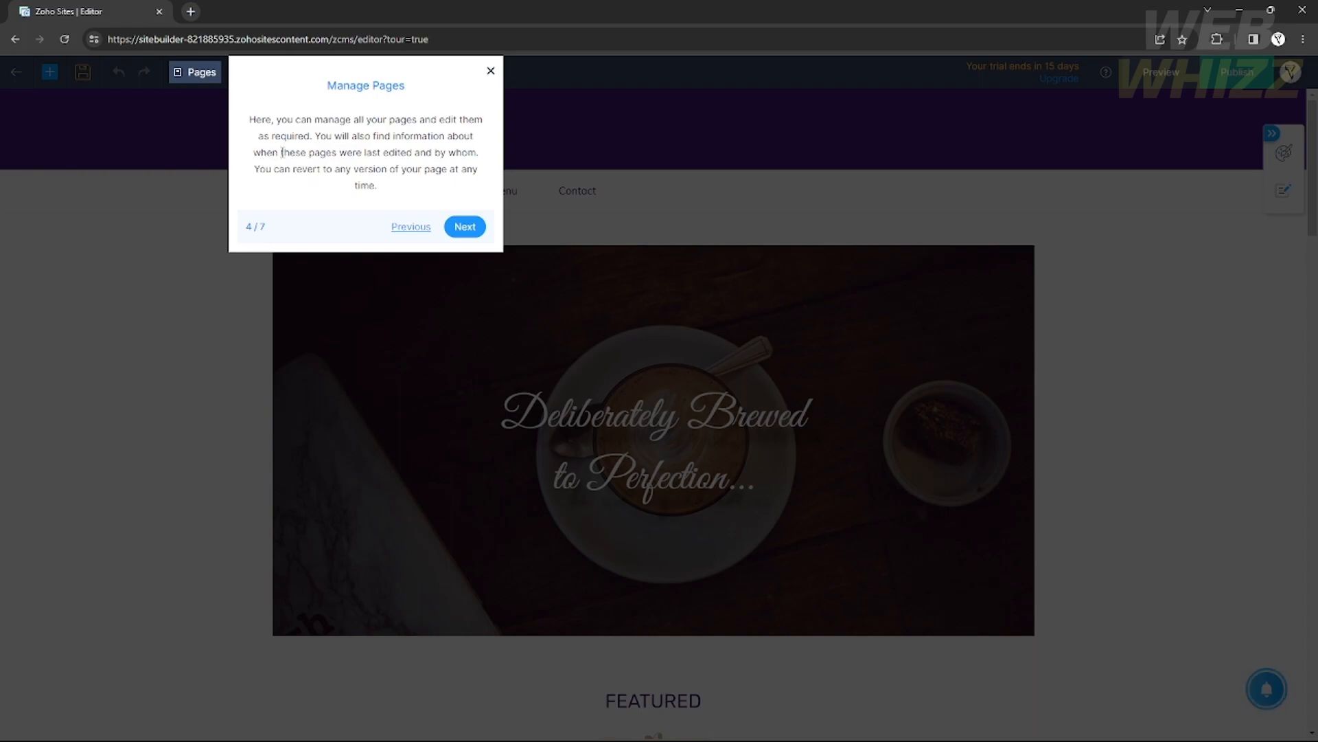
left_click(467, 226)
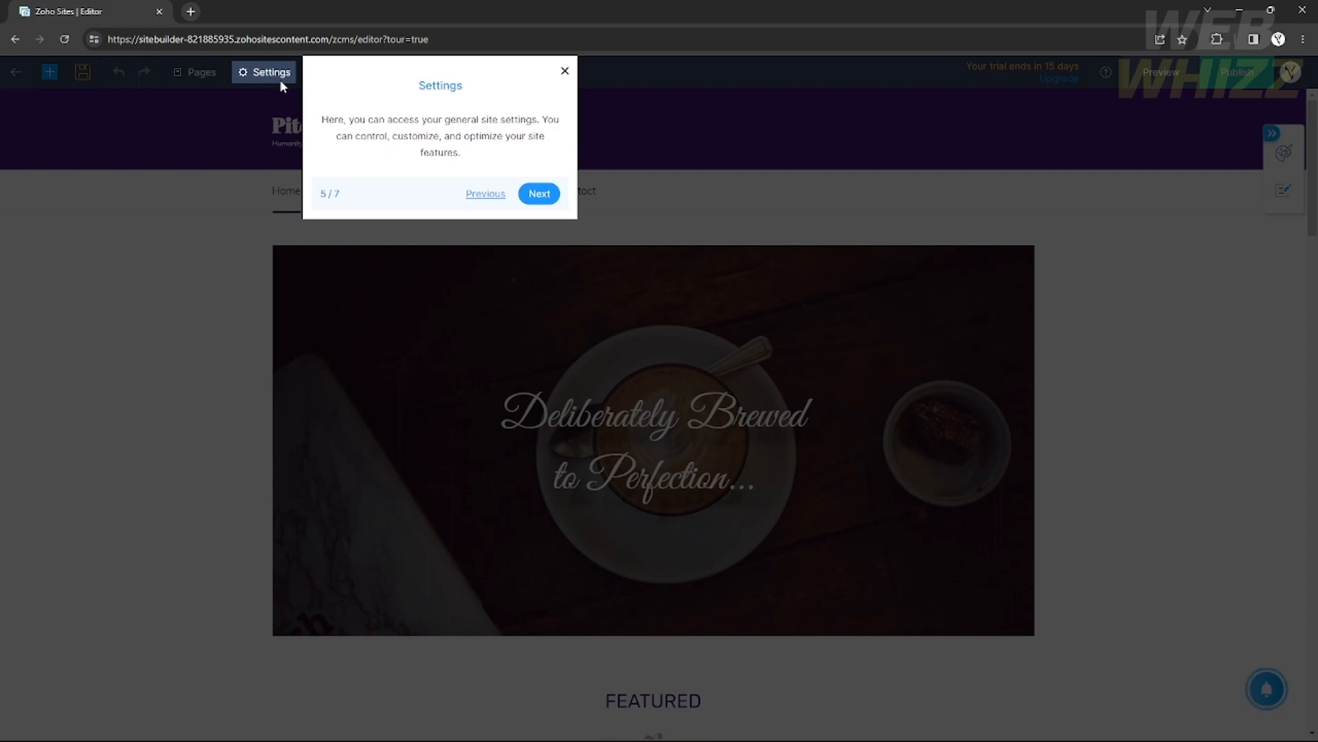
left_click(541, 196)
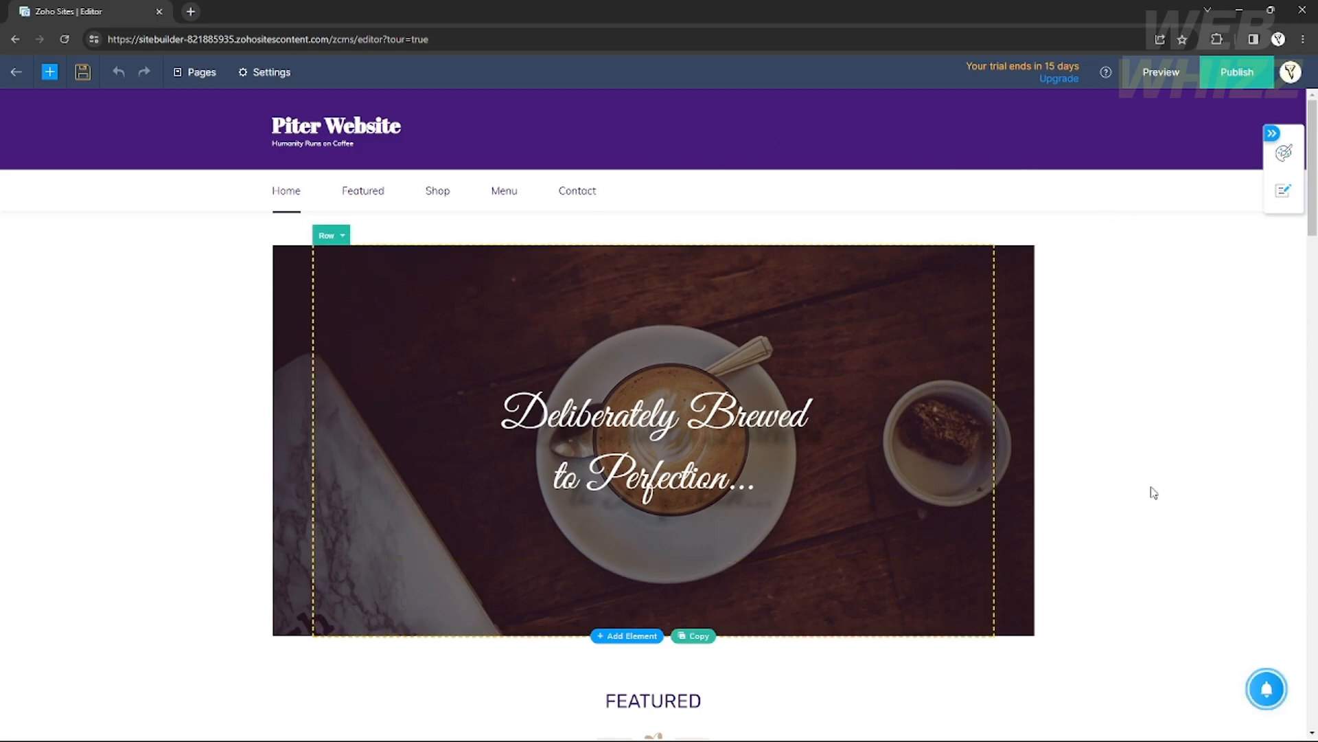
Examine the kinds of content that can be added and look over the home page's existing sections from banner to contact area.
scroll(1159, 461, "down", 3)
scroll(1159, 461, "up", 3)
scroll(1159, 461, "up", 1)
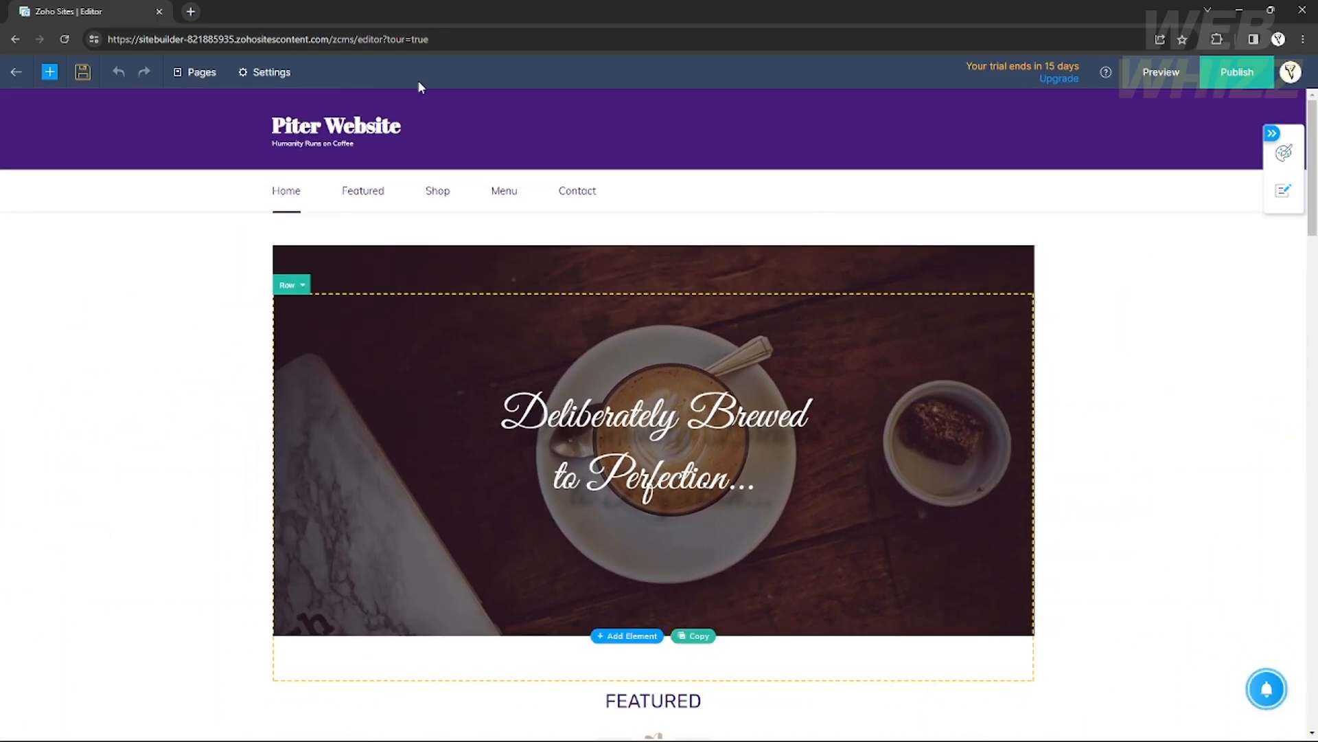
left_click(49, 76)
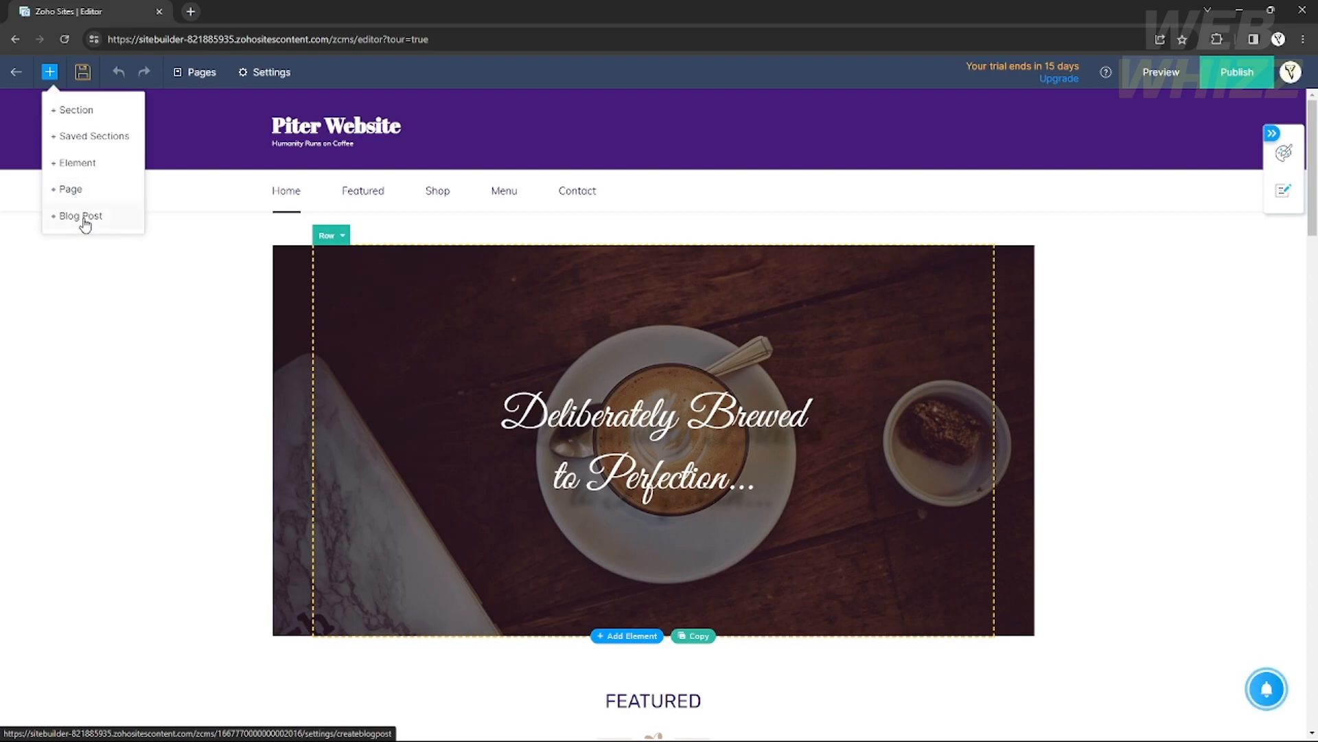
scroll(645, 347, "down", 6)
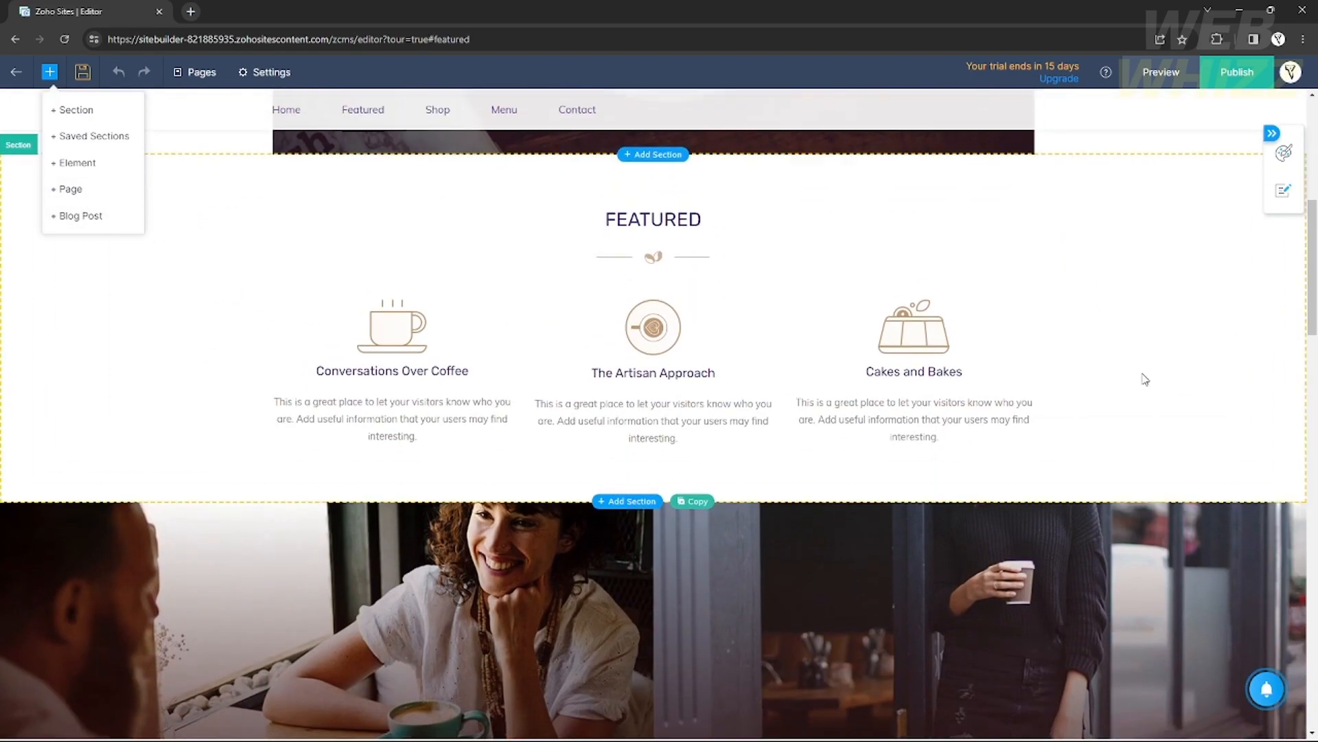
scroll(1137, 367, "up", 7)
left_click(1137, 367)
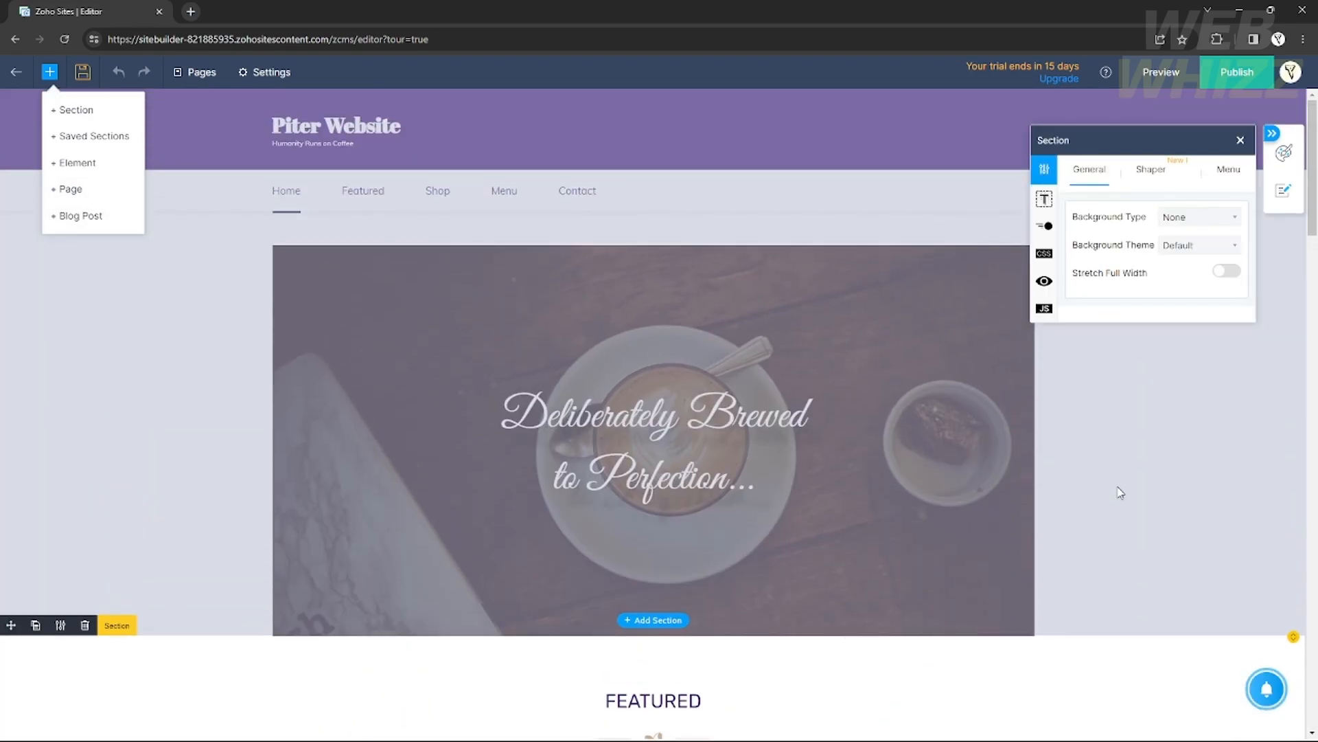
left_click(1240, 140)
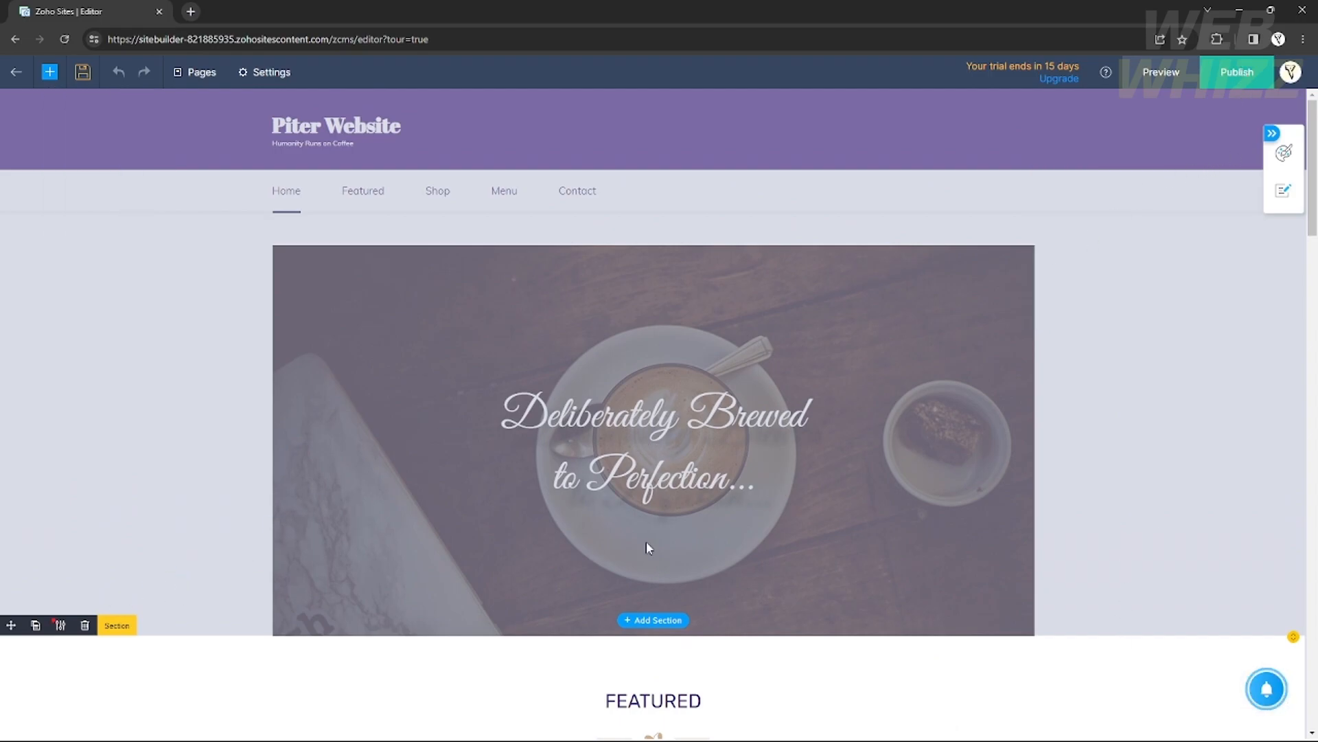
left_click(648, 547)
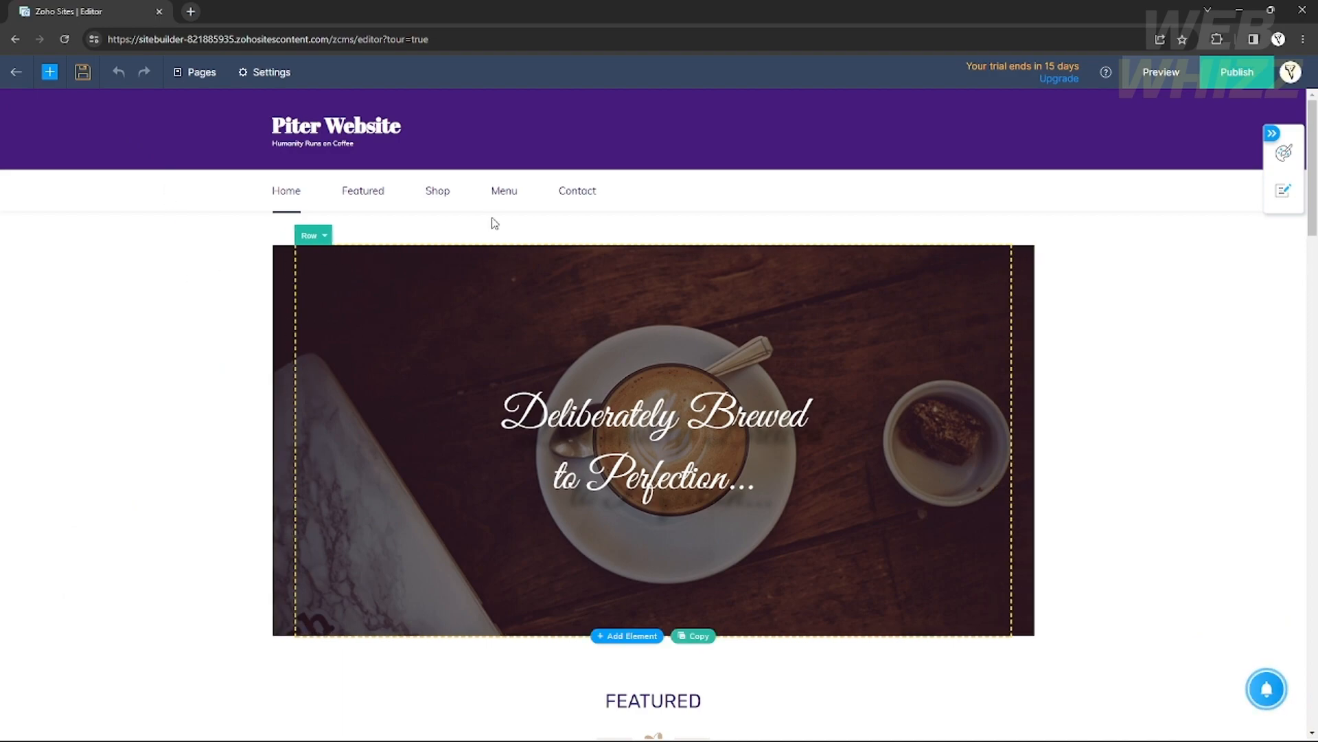
left_click(331, 326)
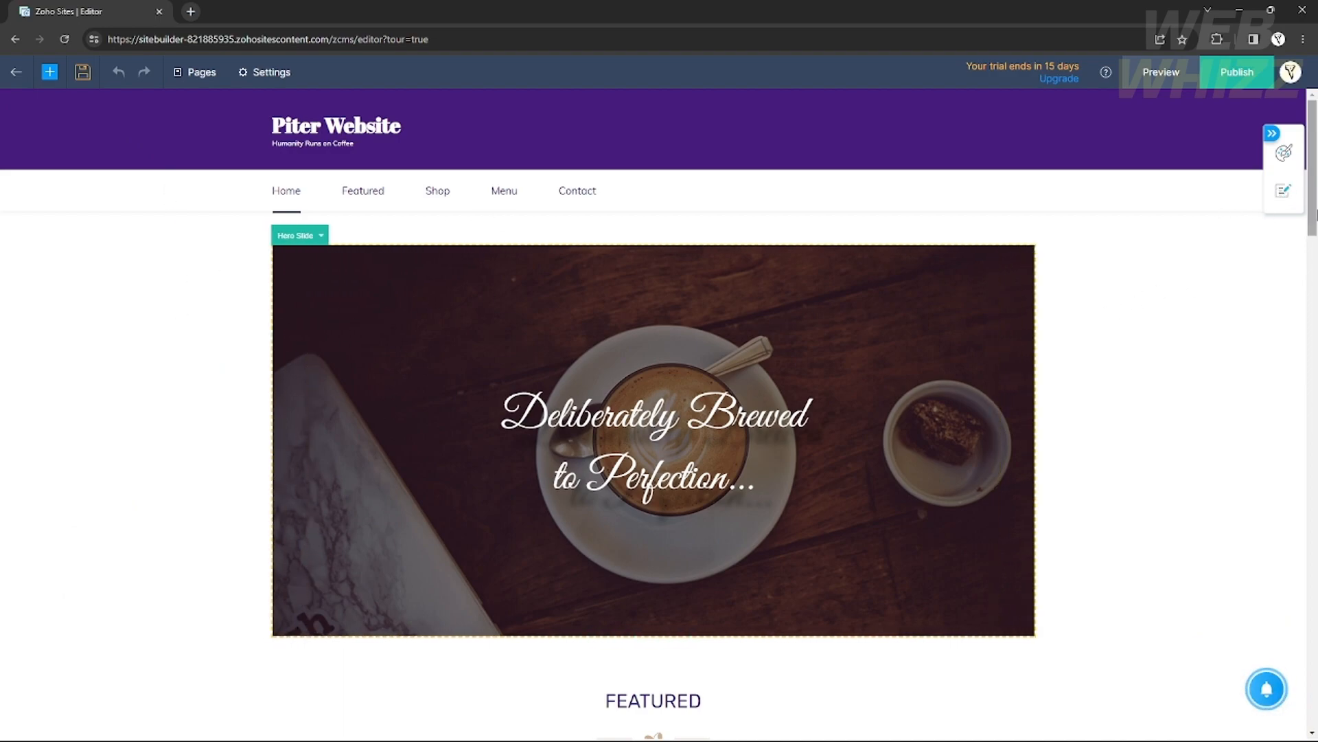
scroll(1298, 420, "down", 10)
scroll(1298, 420, "down", 10)
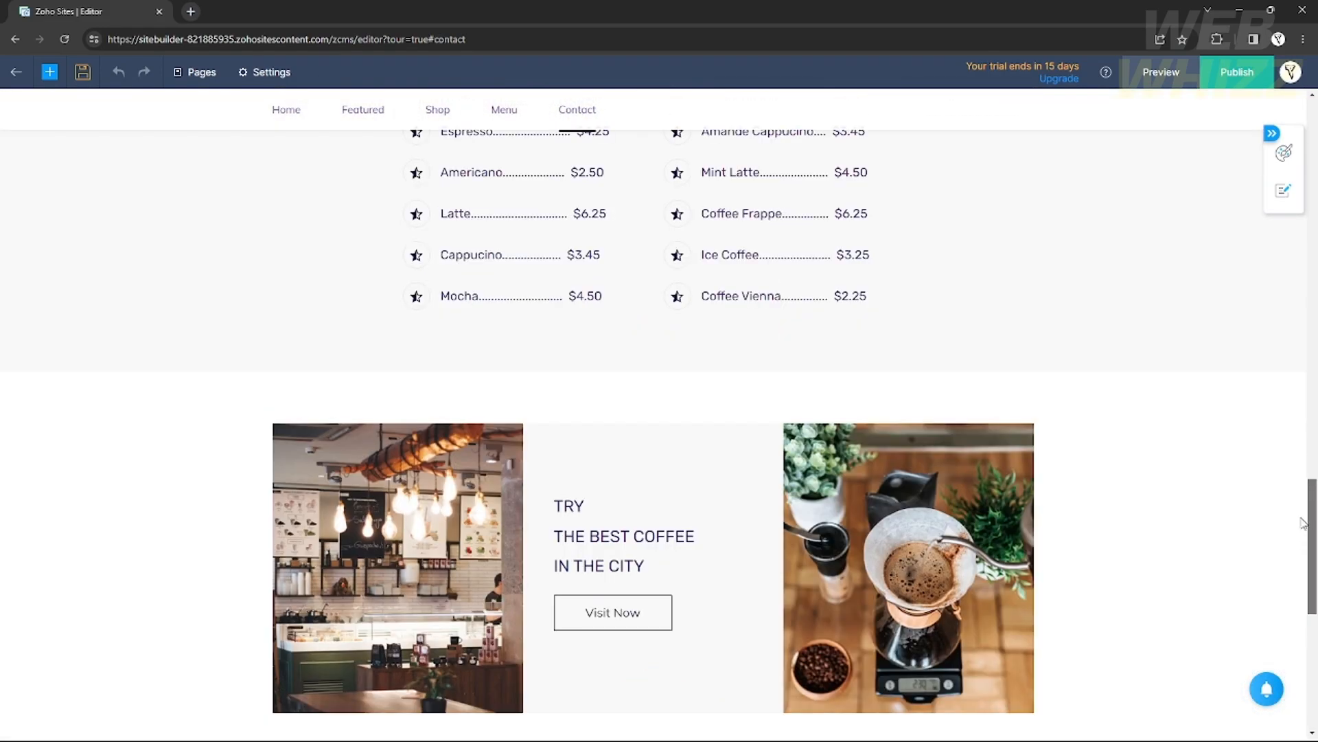
left_click_drag(1302, 522, 992, 156)
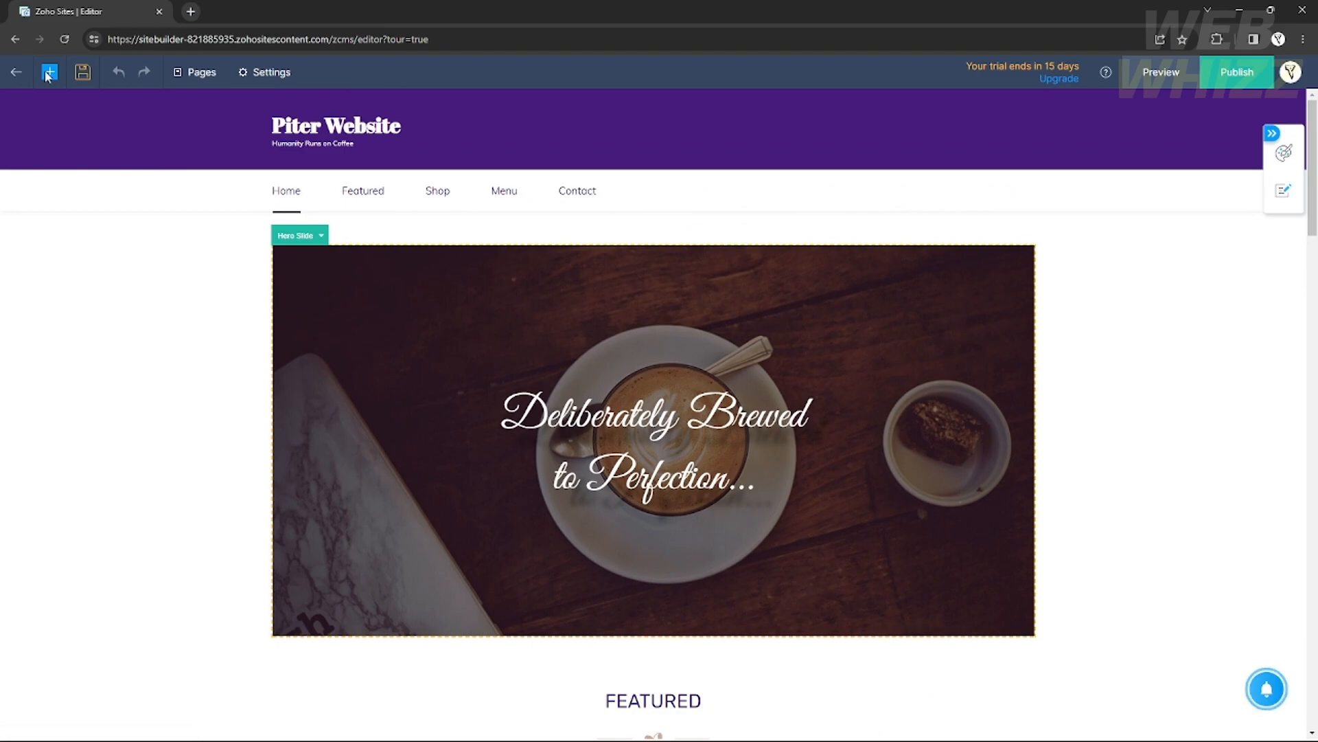
Add the pre-designed section with Event Photos and Event Videos tabs between the hero banner and the Featured section.
left_click(49, 71)
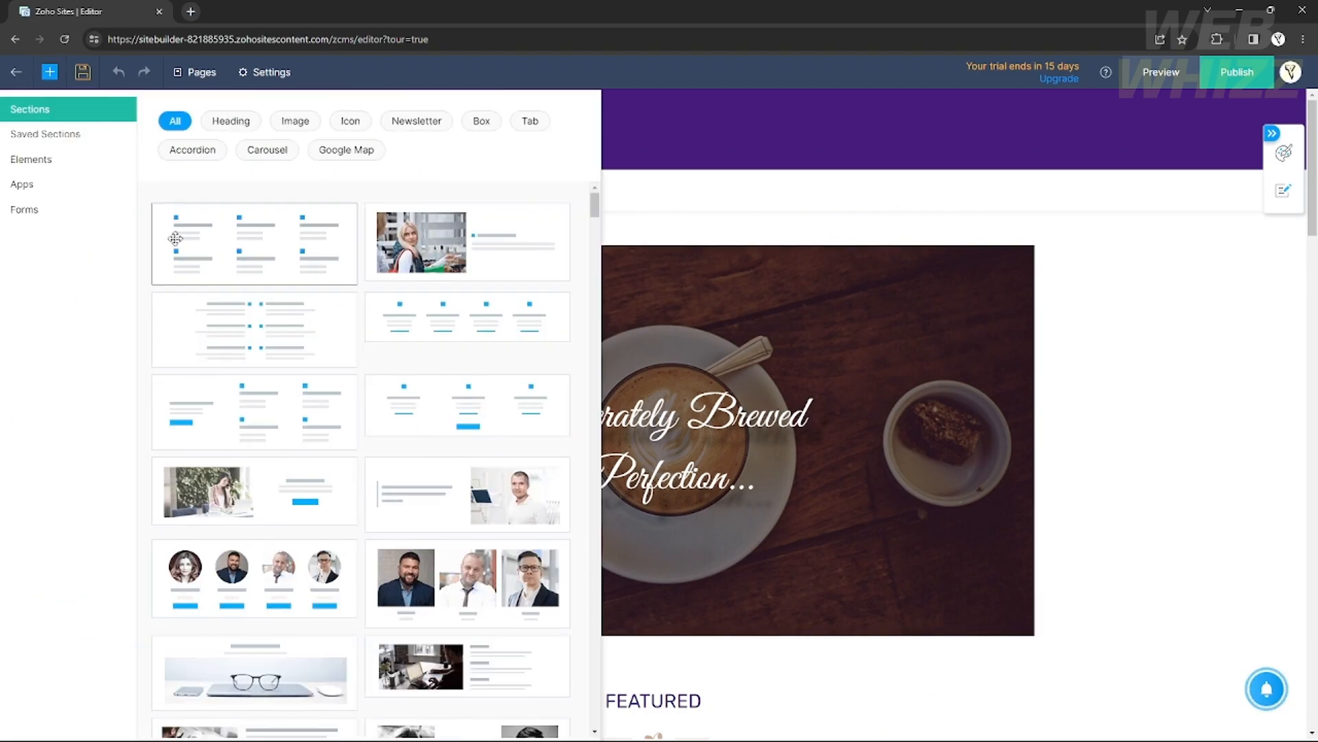
scroll(268, 227, "down", 3)
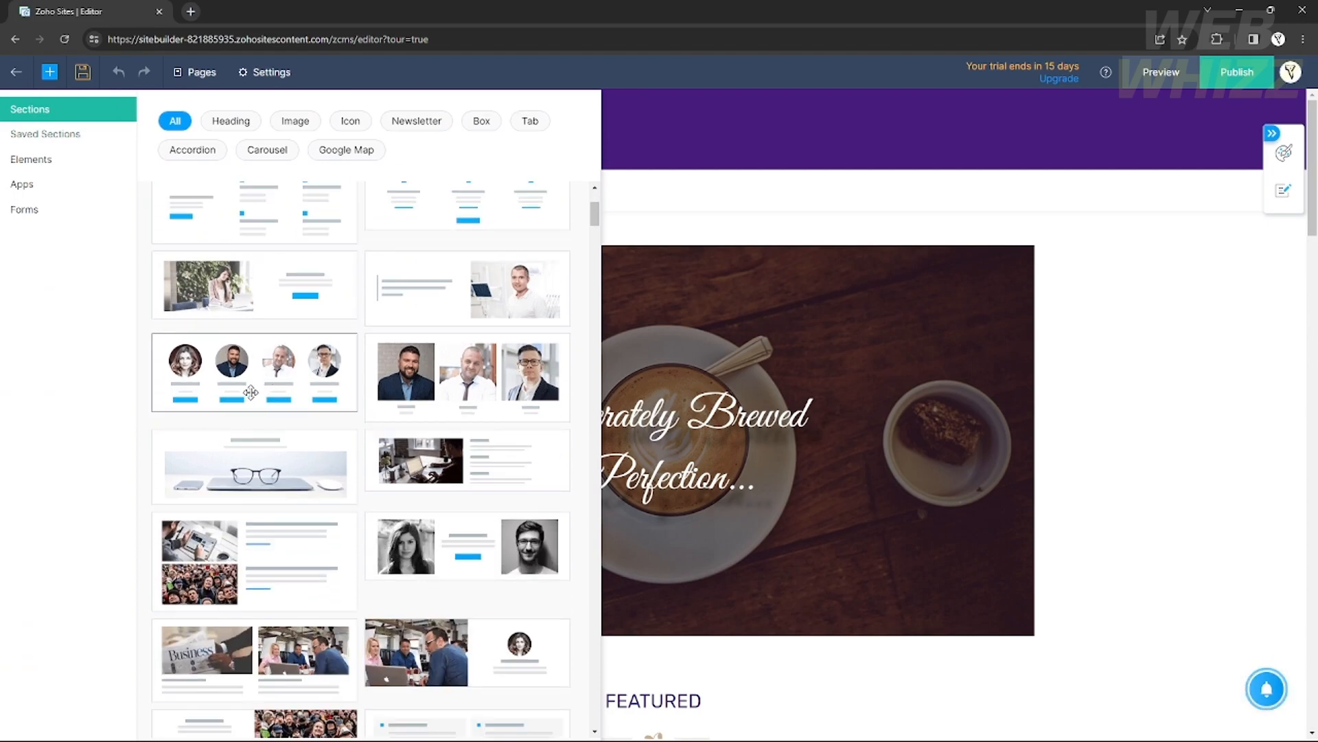
scroll(249, 391, "down", 4)
left_click_drag(499, 410, 260, 568)
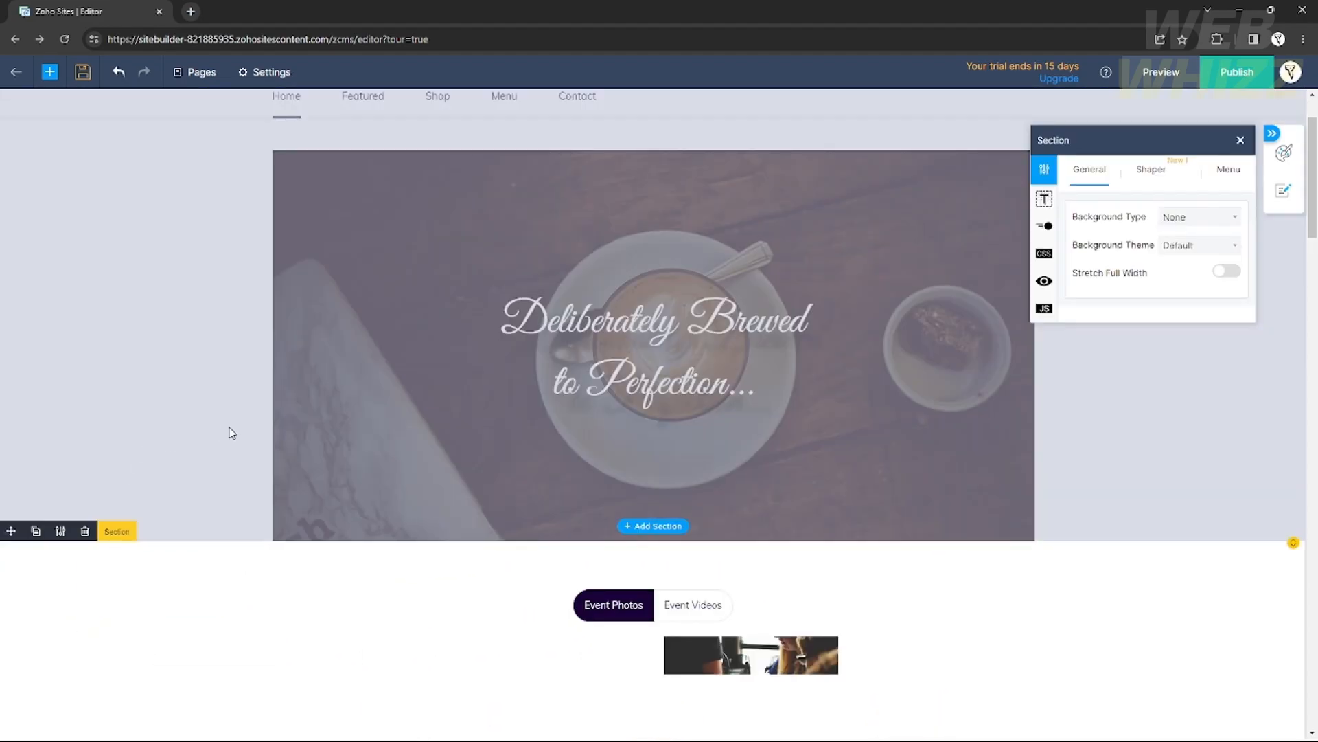
Set the event gallery section's background type to Solid color and change its background theme.
scroll(781, 574, "down", 4)
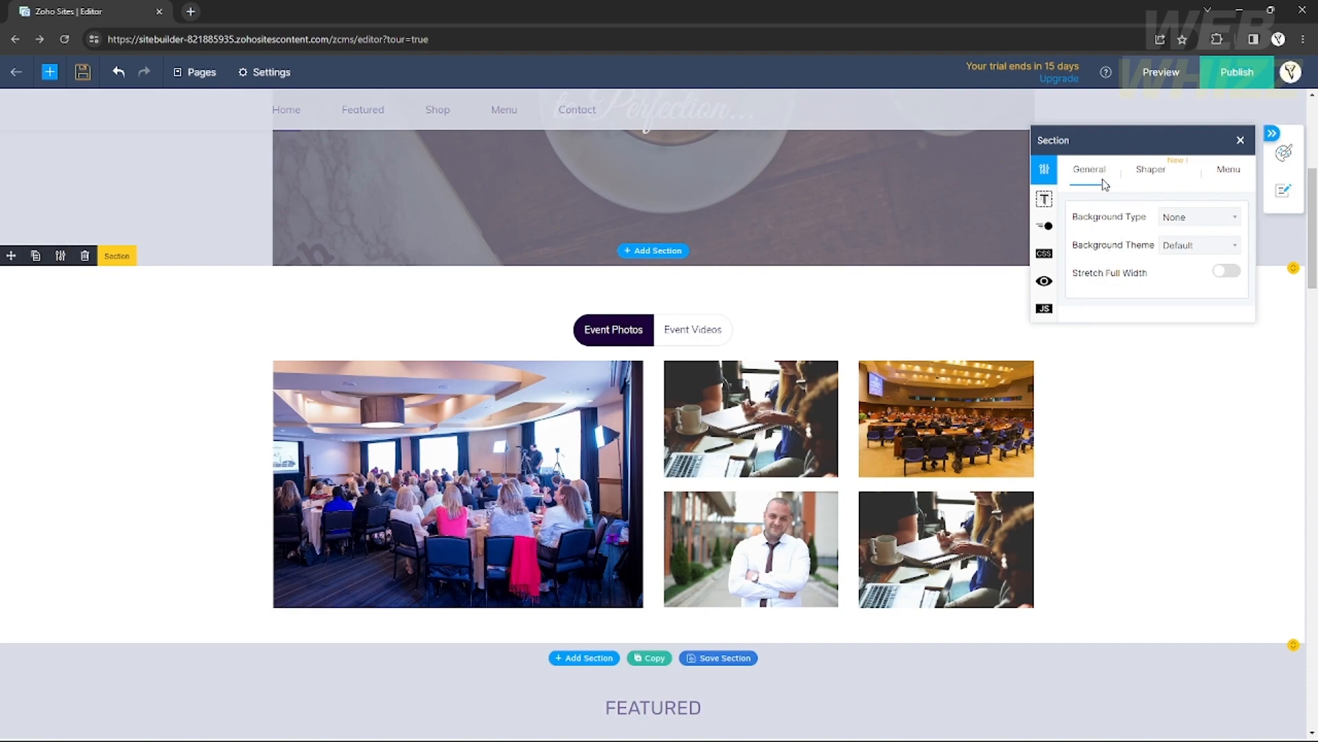
left_click(1190, 219)
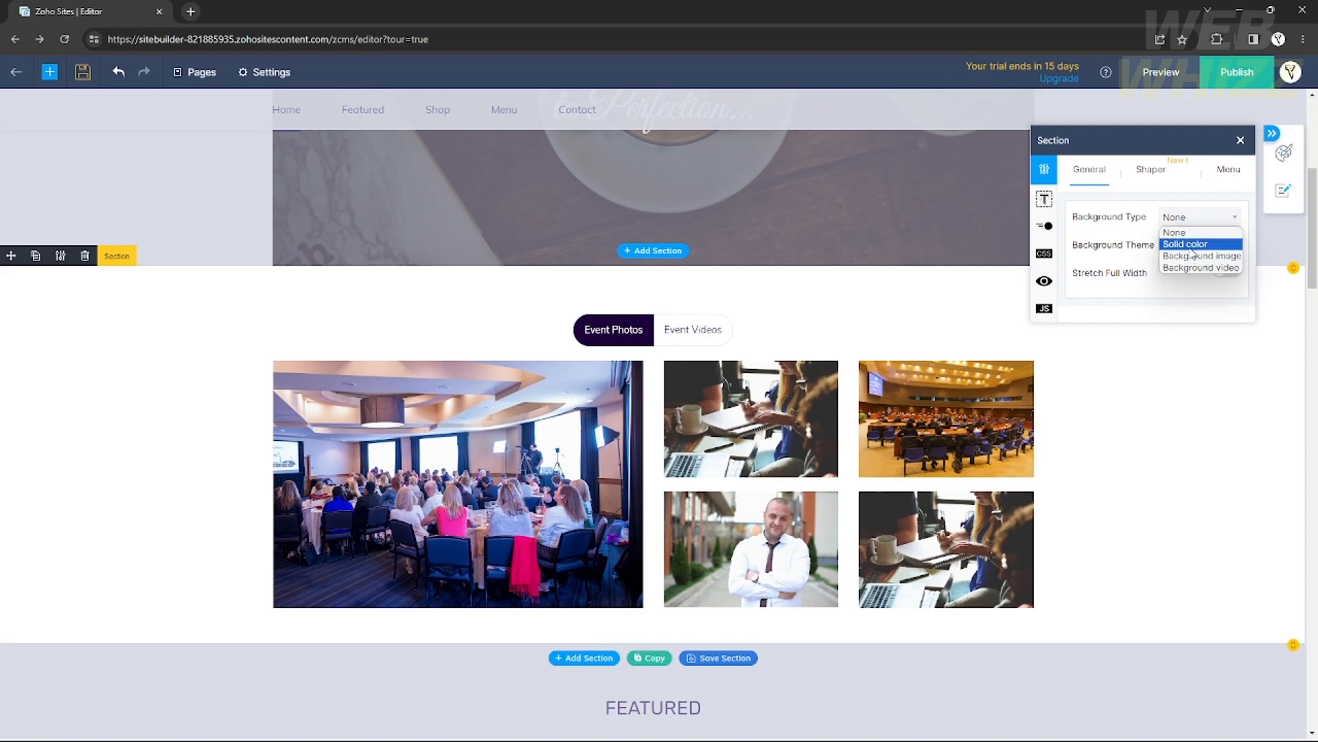
left_click(1192, 246)
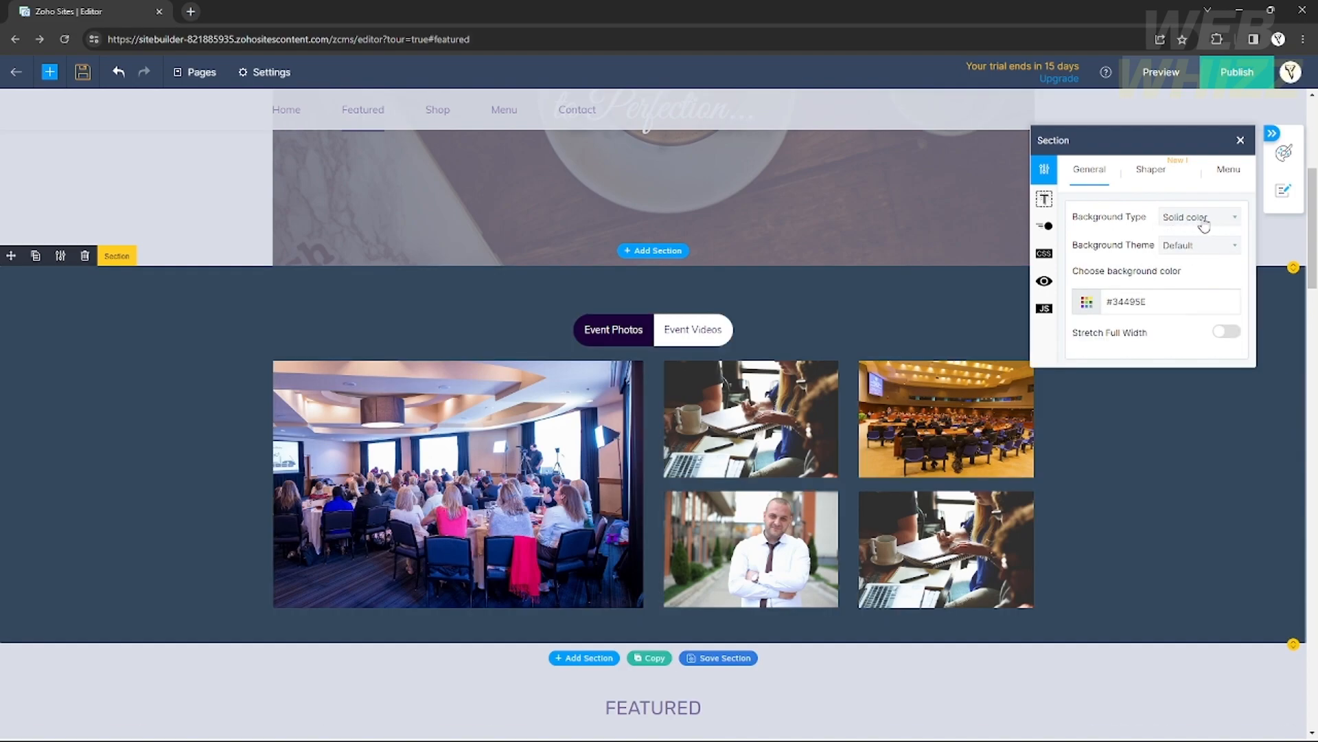
left_click(1201, 246)
left_click(1194, 273)
Apply a Stacks shaper pattern to the event gallery section.
left_click(1151, 169)
left_click(1198, 215)
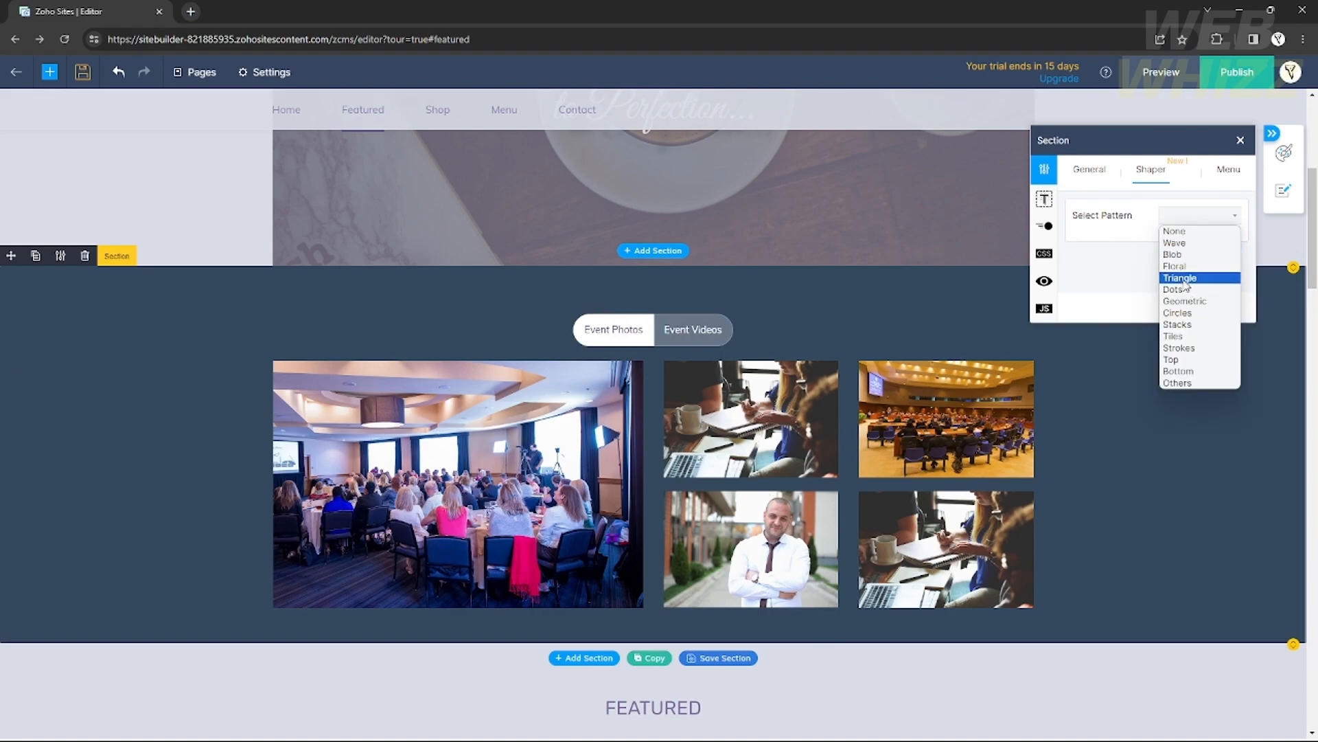
left_click(1169, 327)
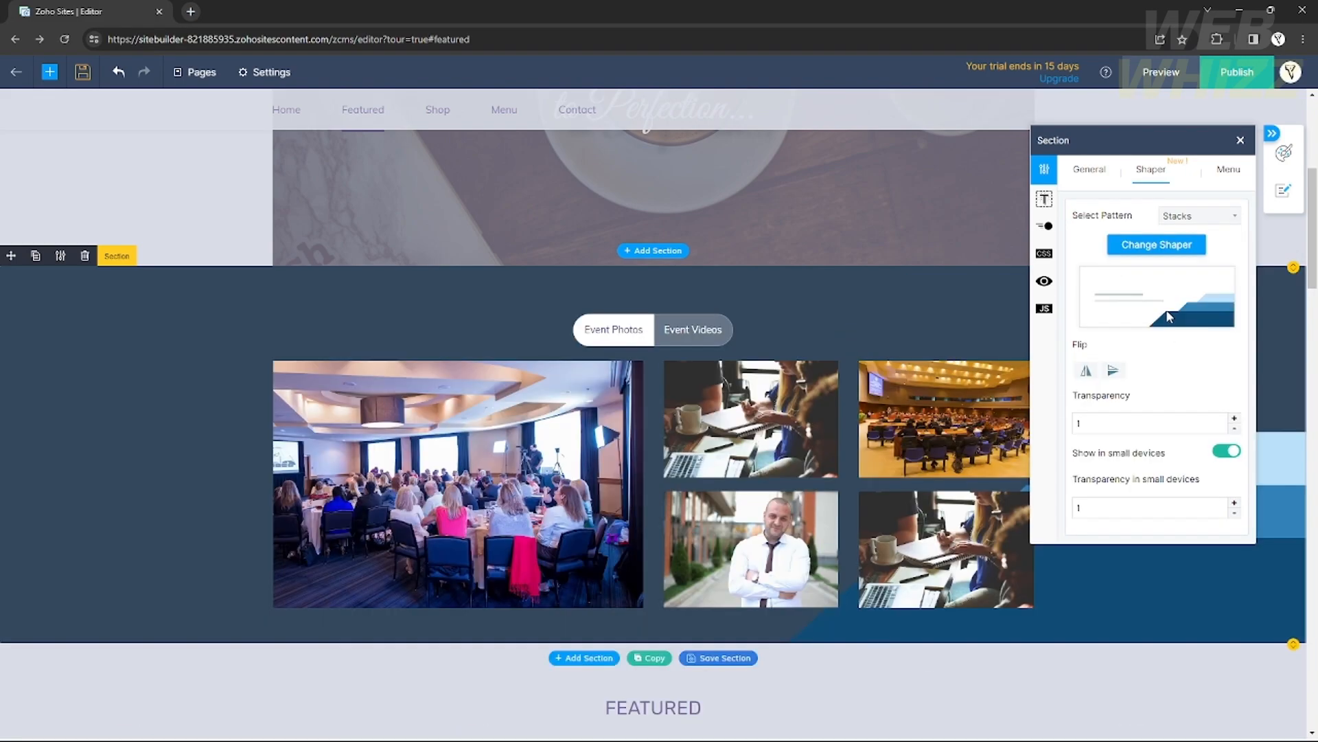
Check the event gallery section's border settings and set its animation type to Slide Up.
left_click(1044, 201)
left_click(1139, 183)
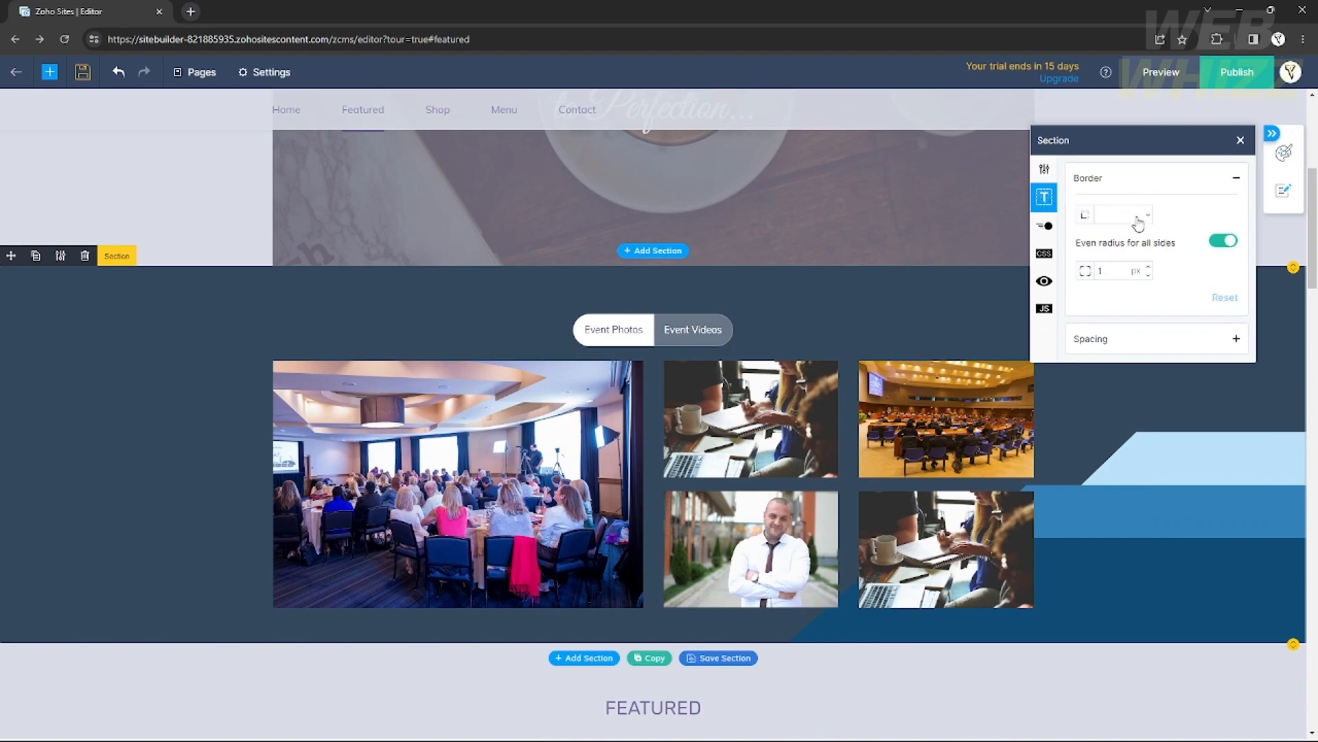
left_click(1044, 225)
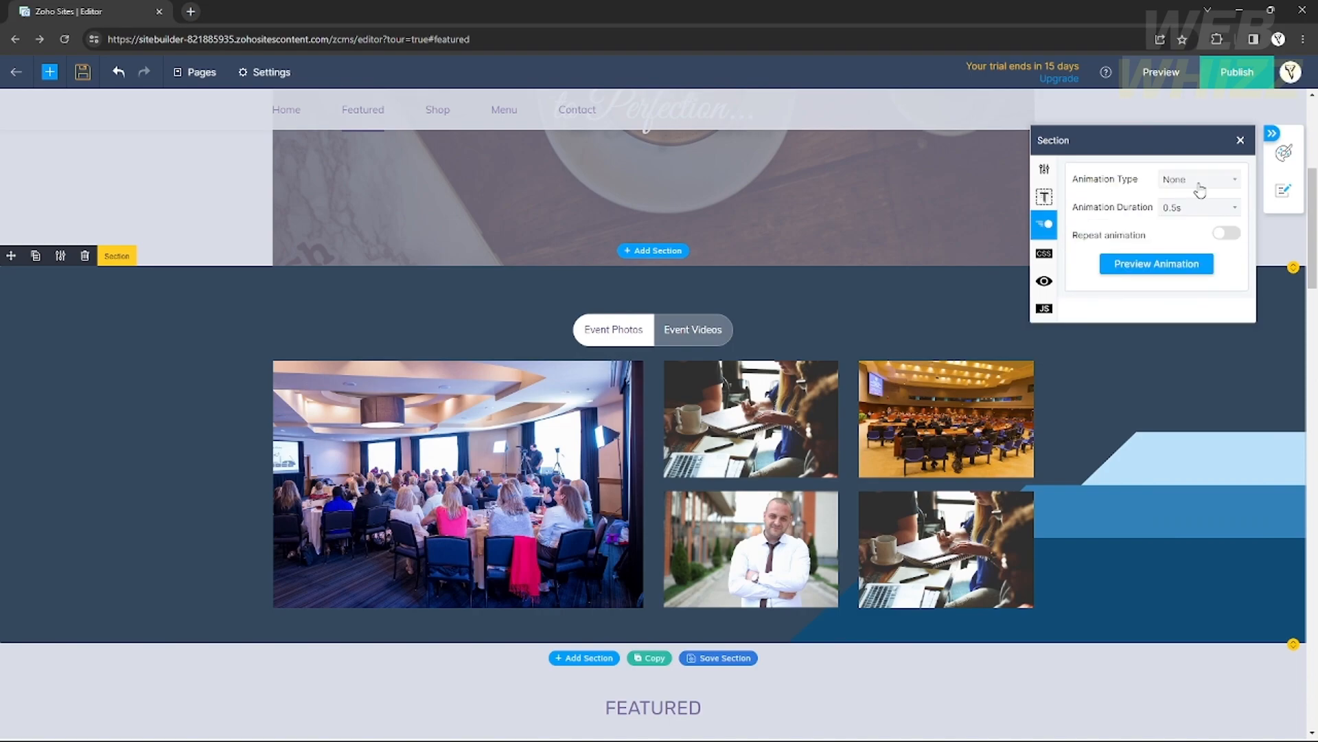
left_click(1200, 180)
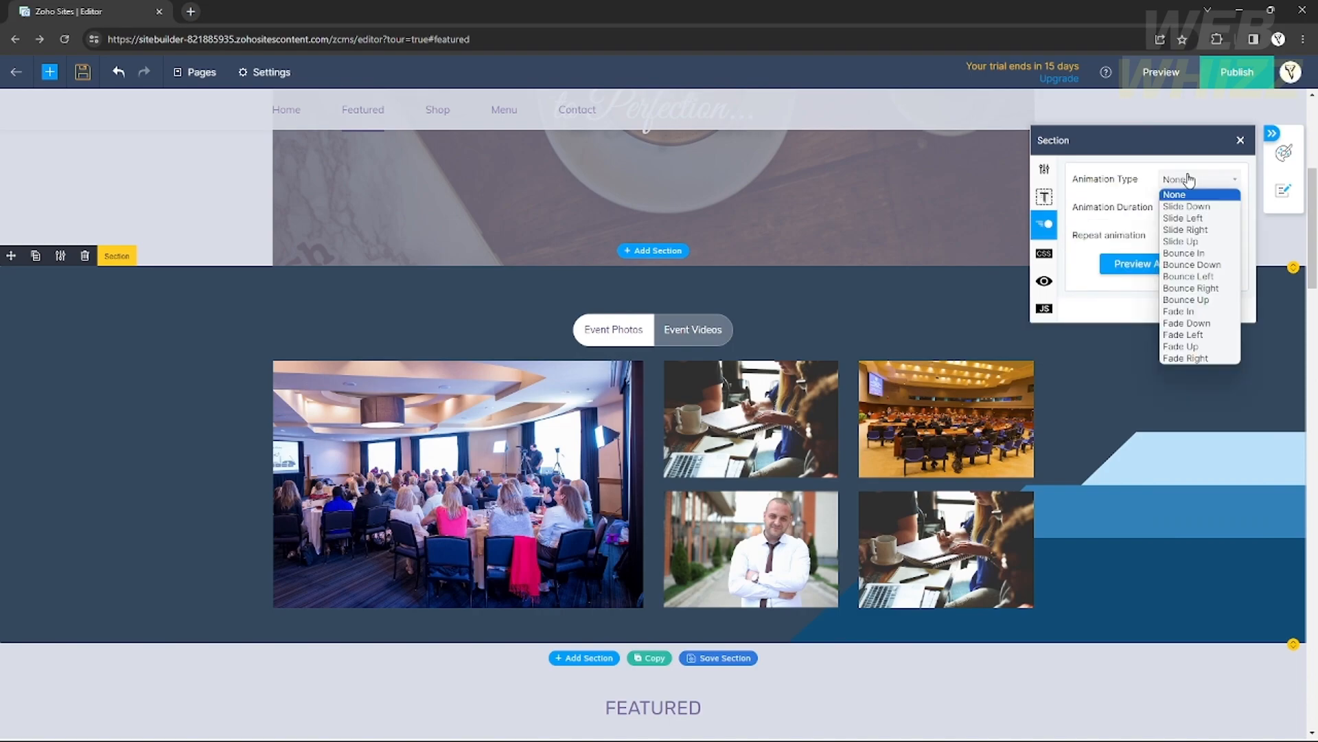
left_click(1184, 240)
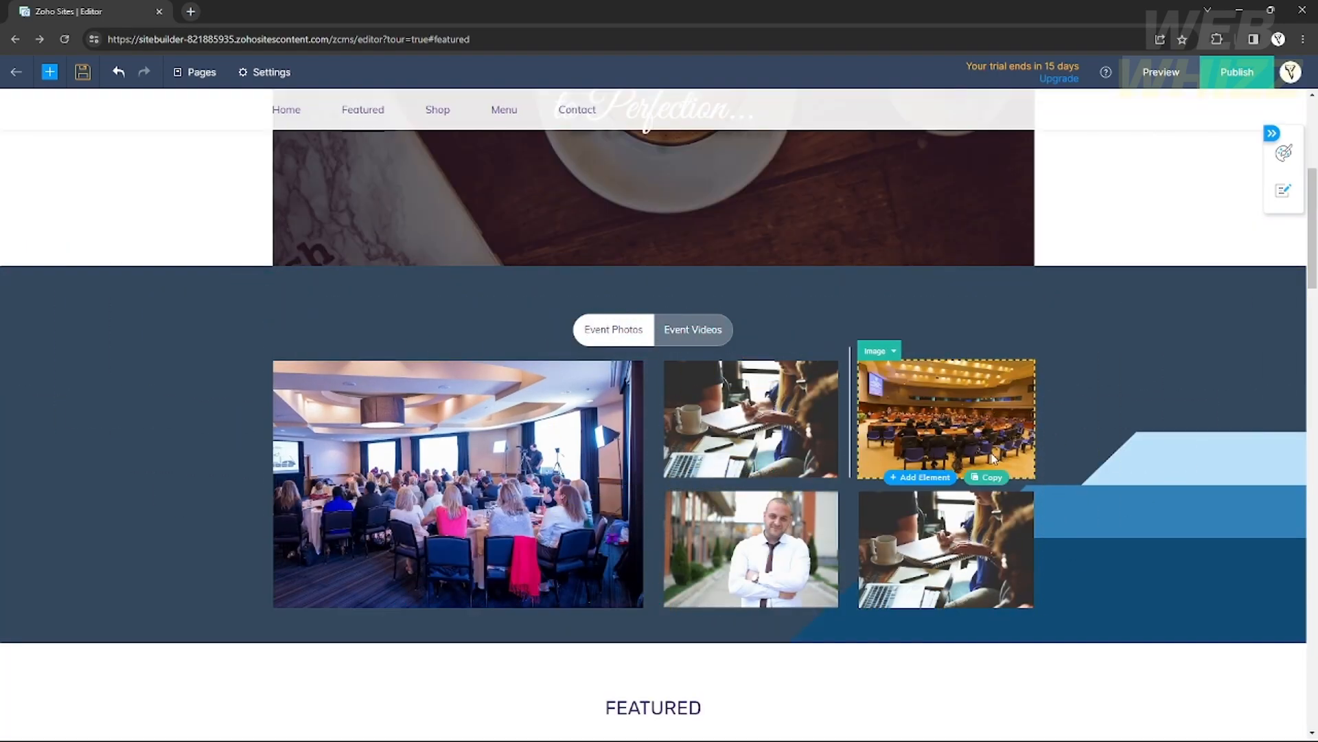
Review the restyled event gallery section within the home page and open the list of content that can be added.
scroll(1100, 462, "down", 3)
scroll(1096, 467, "up", 3)
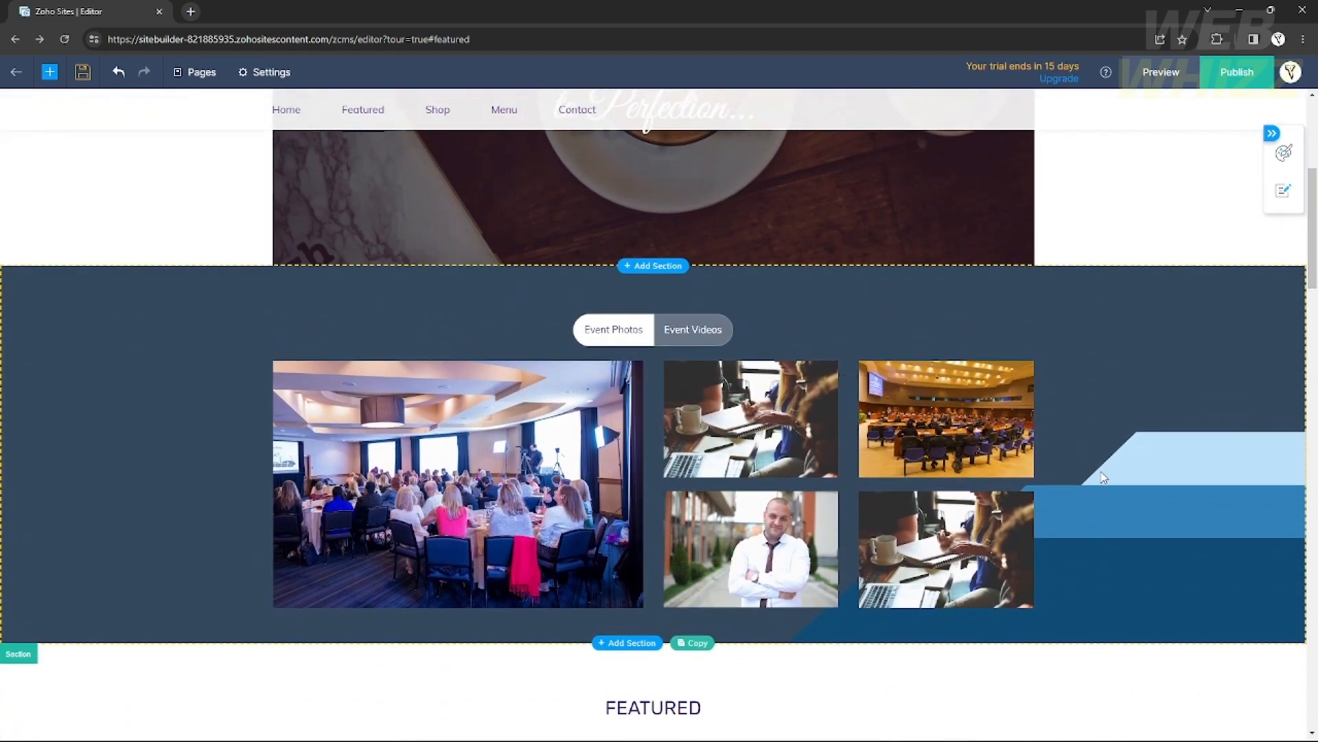
scroll(1100, 481, "down", 10)
scroll(1085, 488, "up", 8)
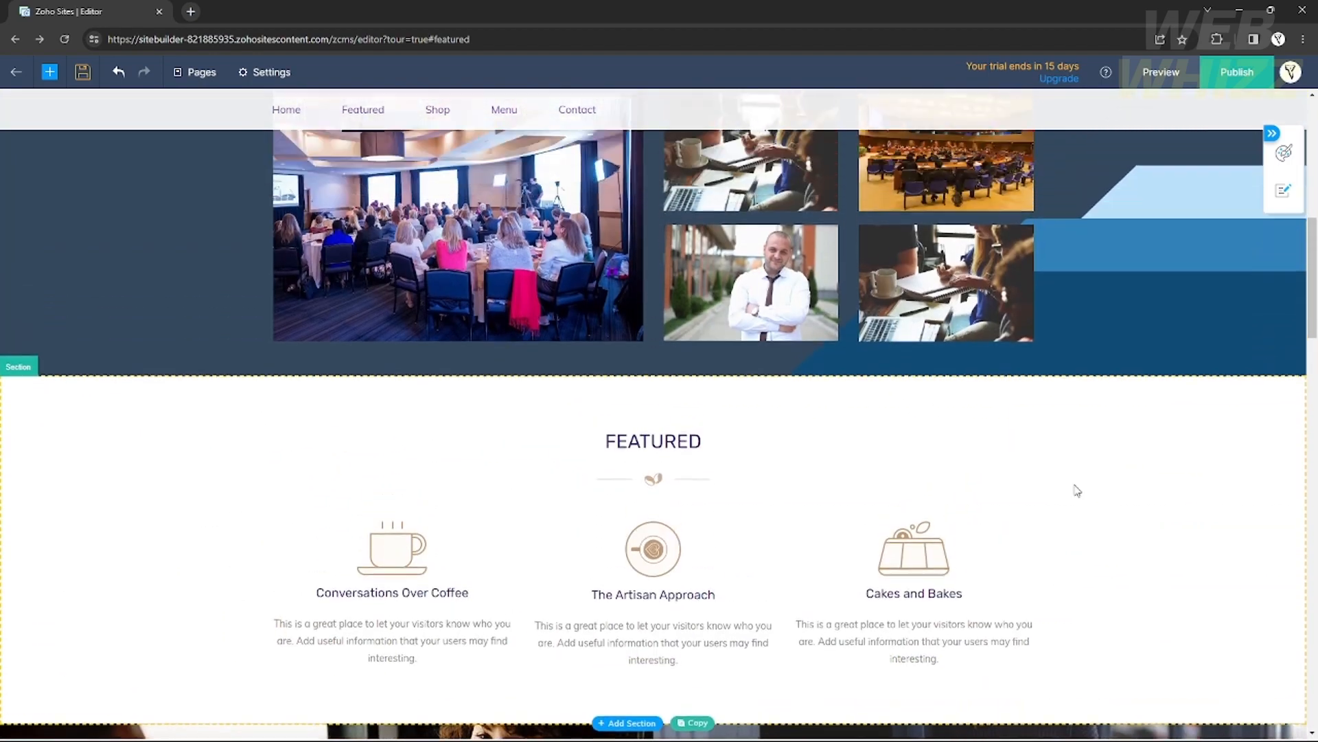
scroll(366, 291, "up", 7)
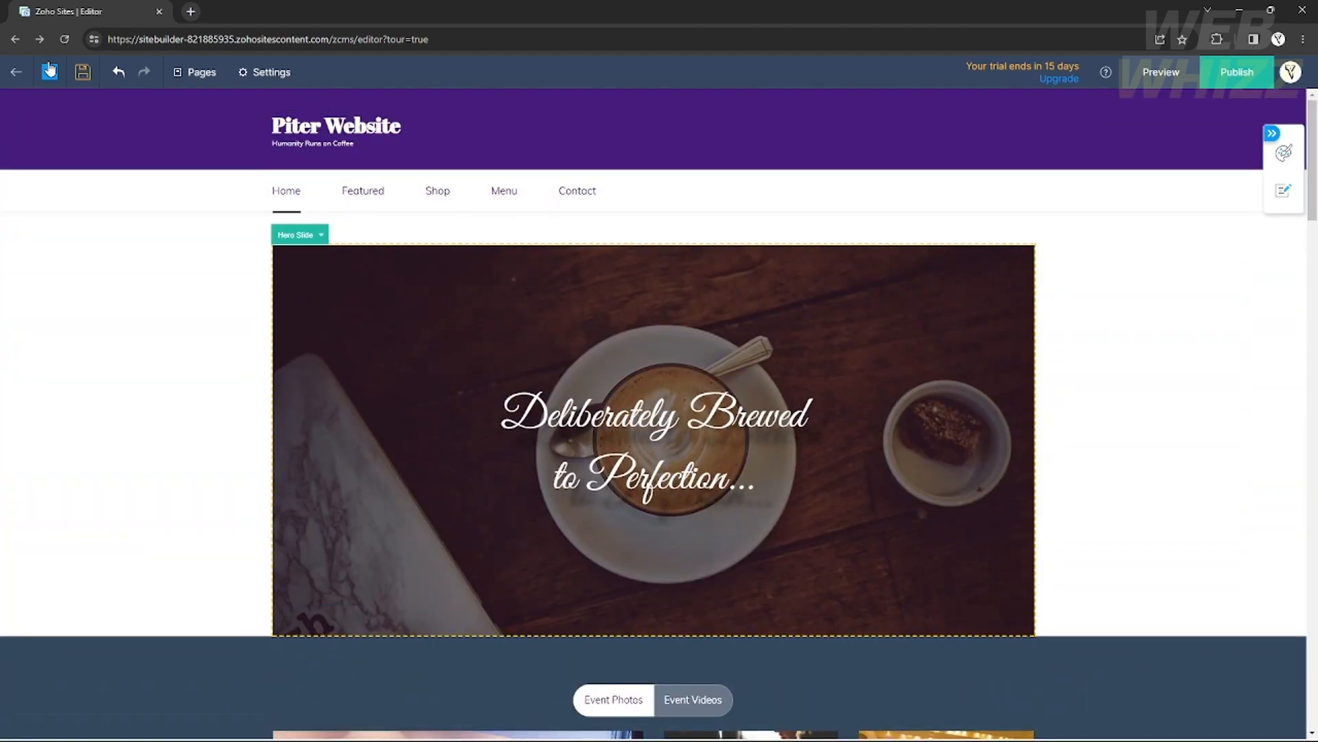
left_click(51, 73)
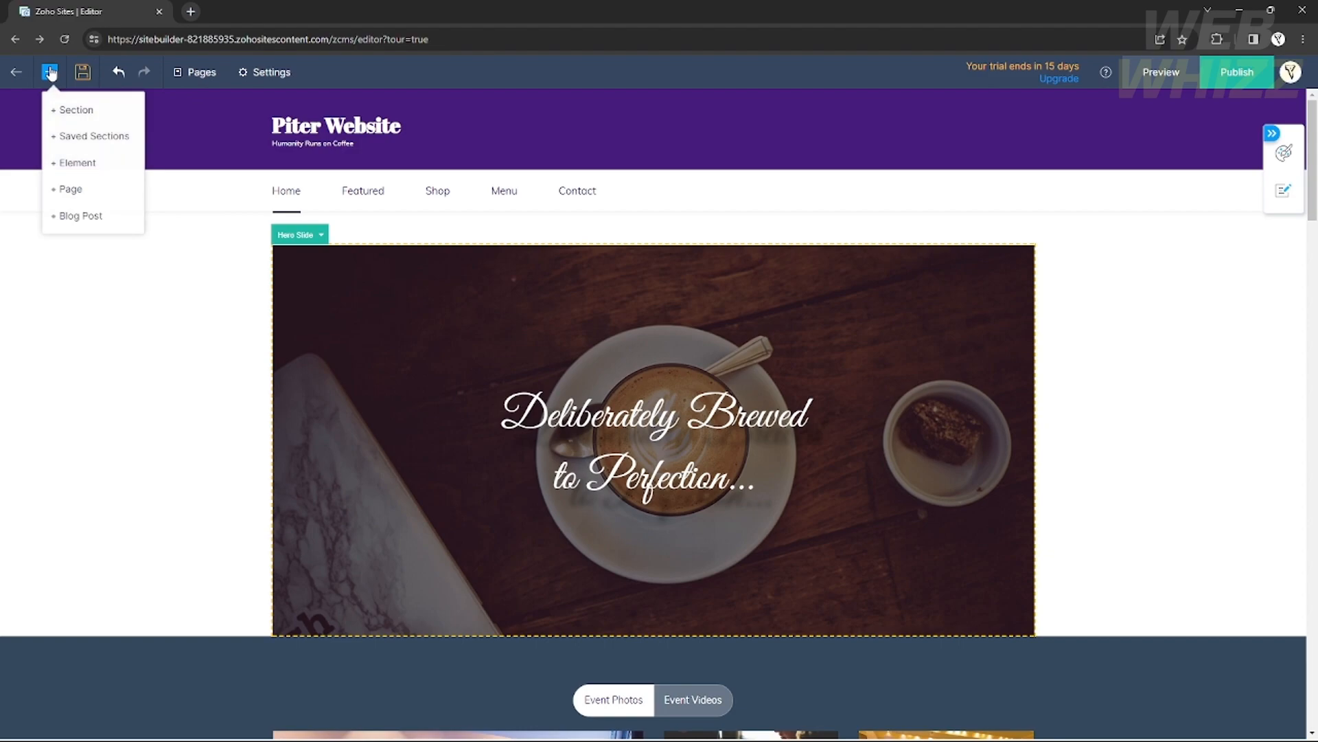
left_click(50, 73)
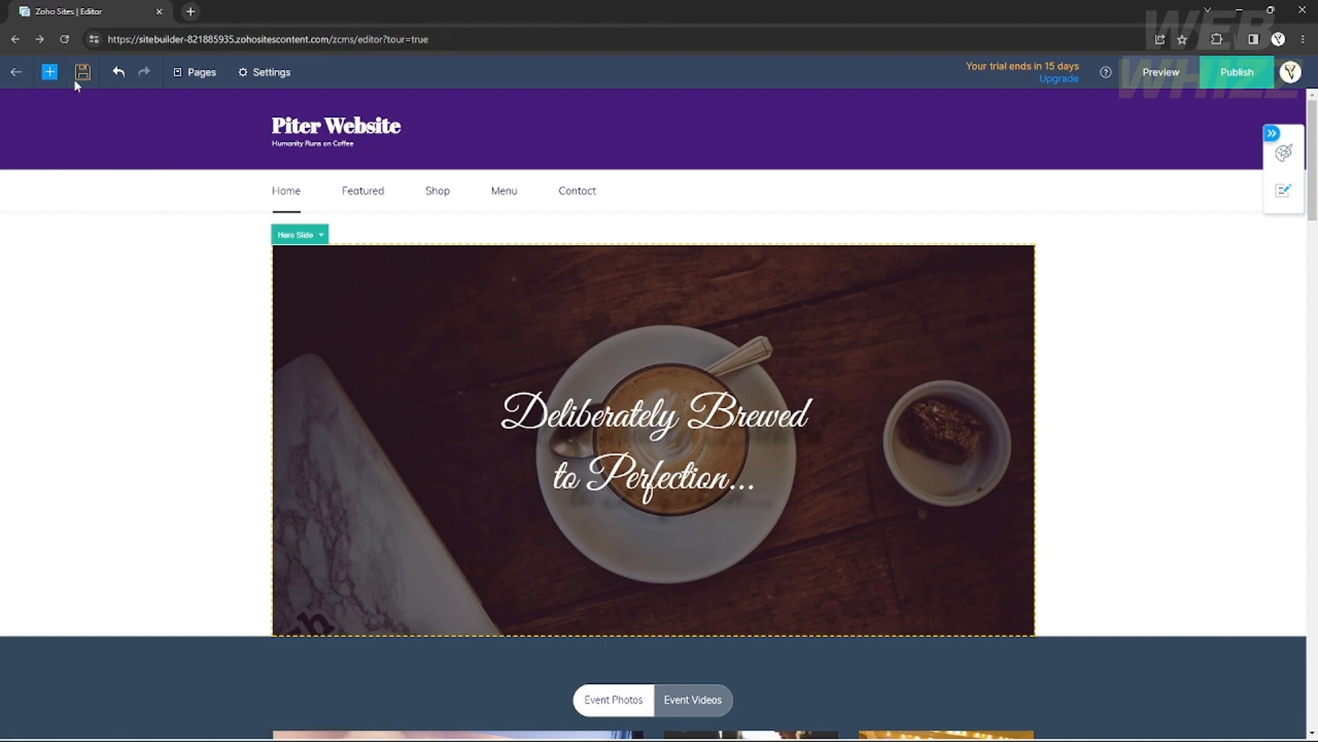
left_click(52, 73)
left_click(50, 69)
left_click(51, 73)
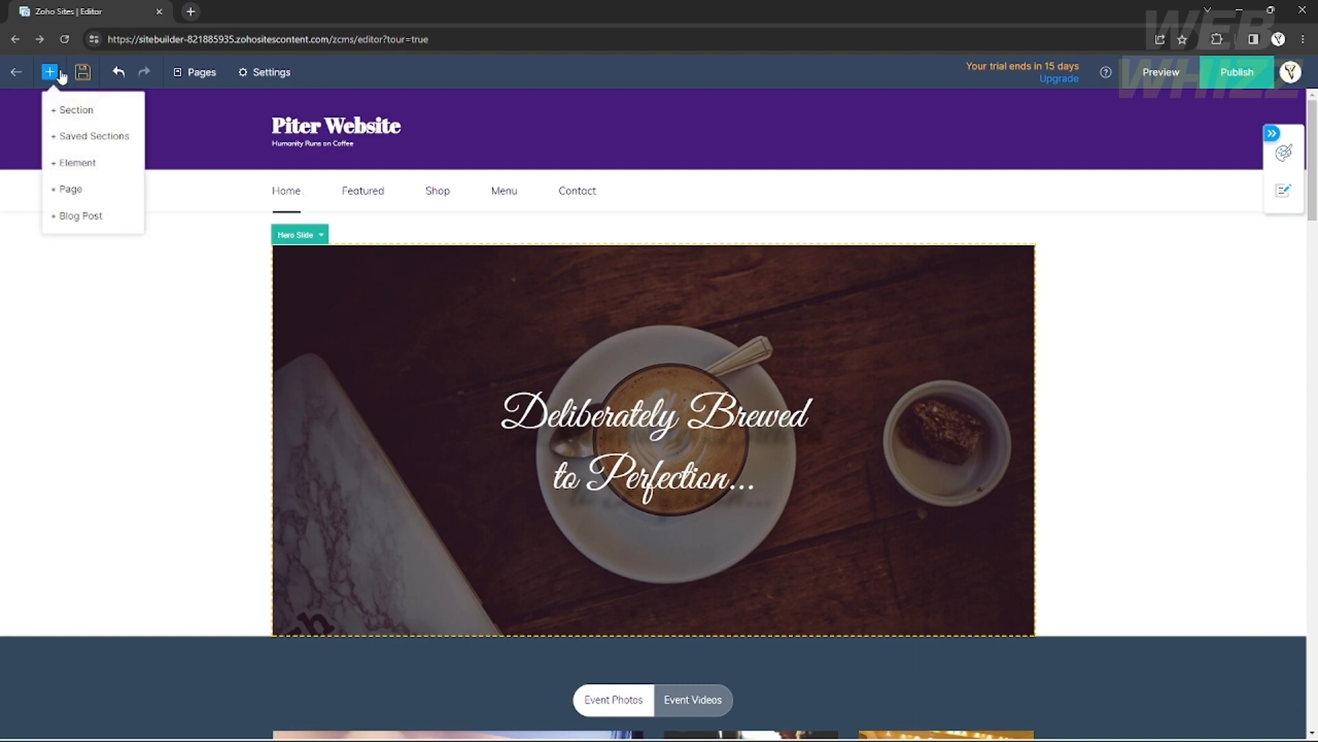
left_click(49, 68)
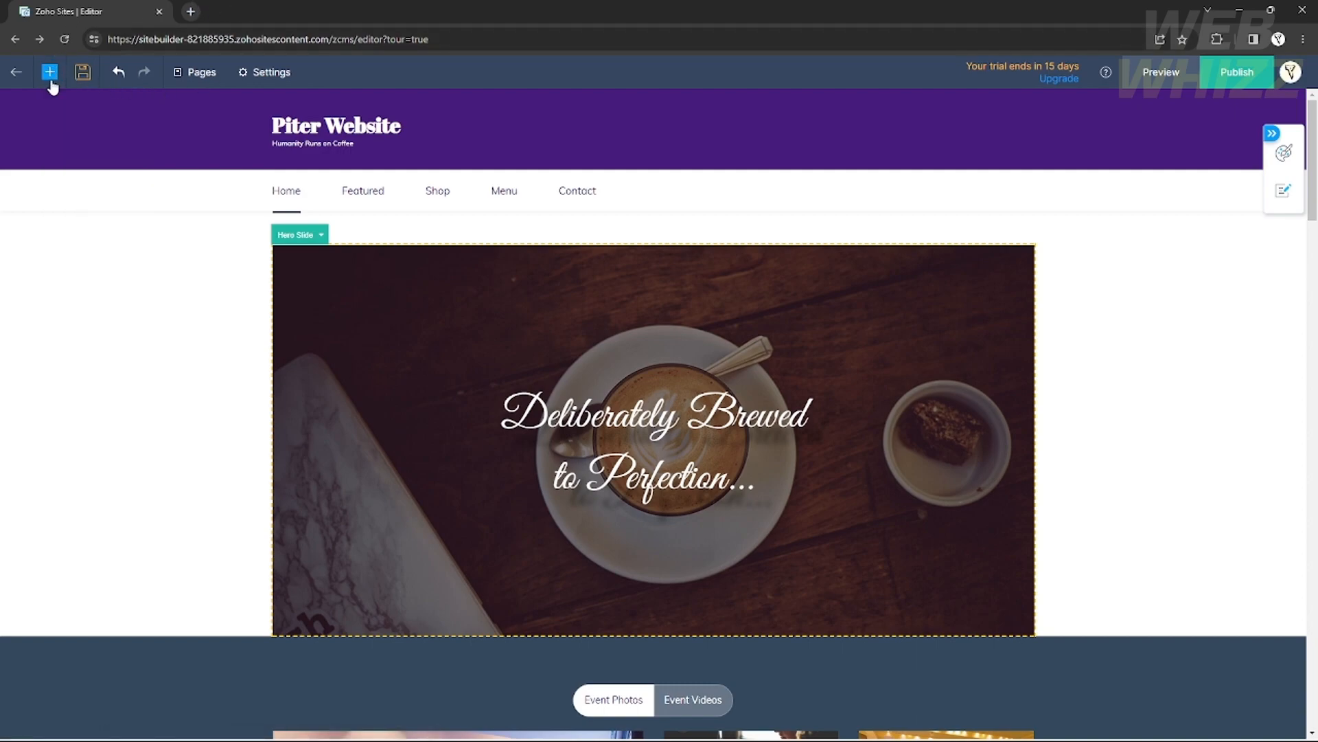
left_click(50, 72)
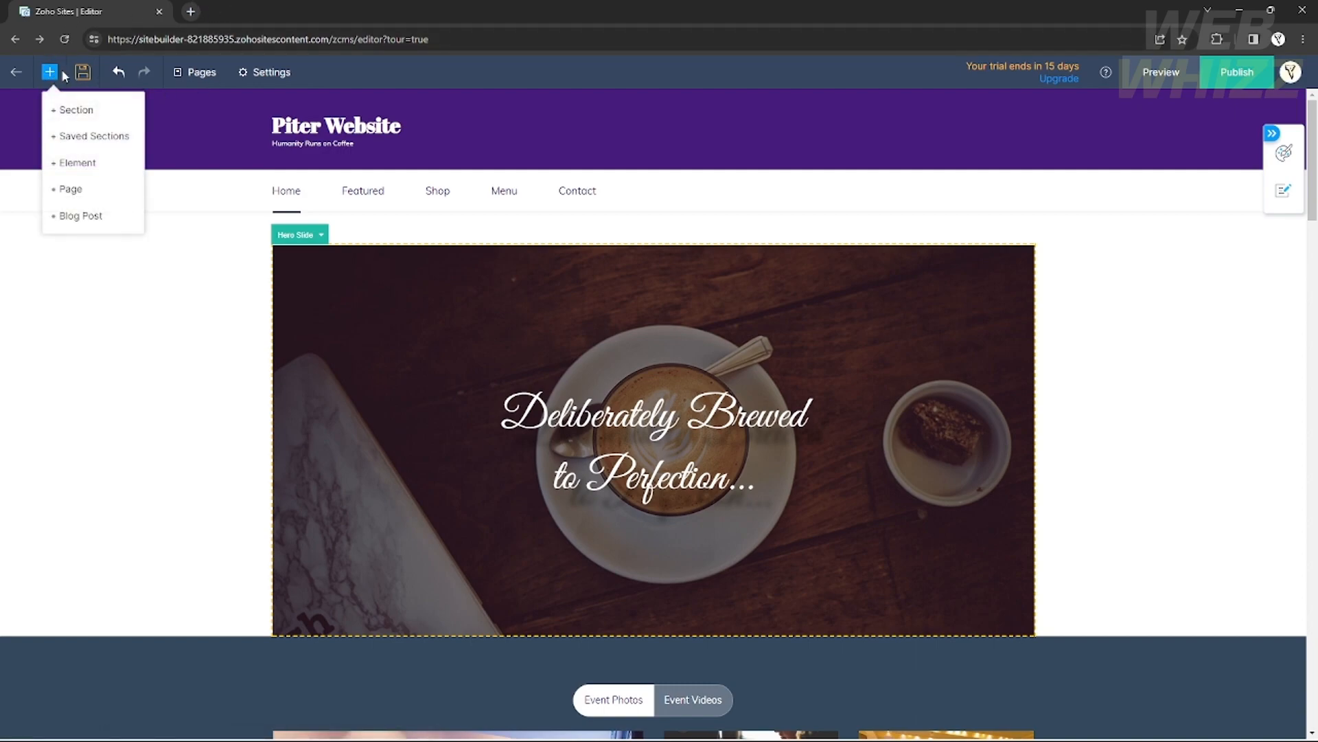
Add a heading element to the home page and replace its placeholder text with "Other Features".
left_click(88, 165)
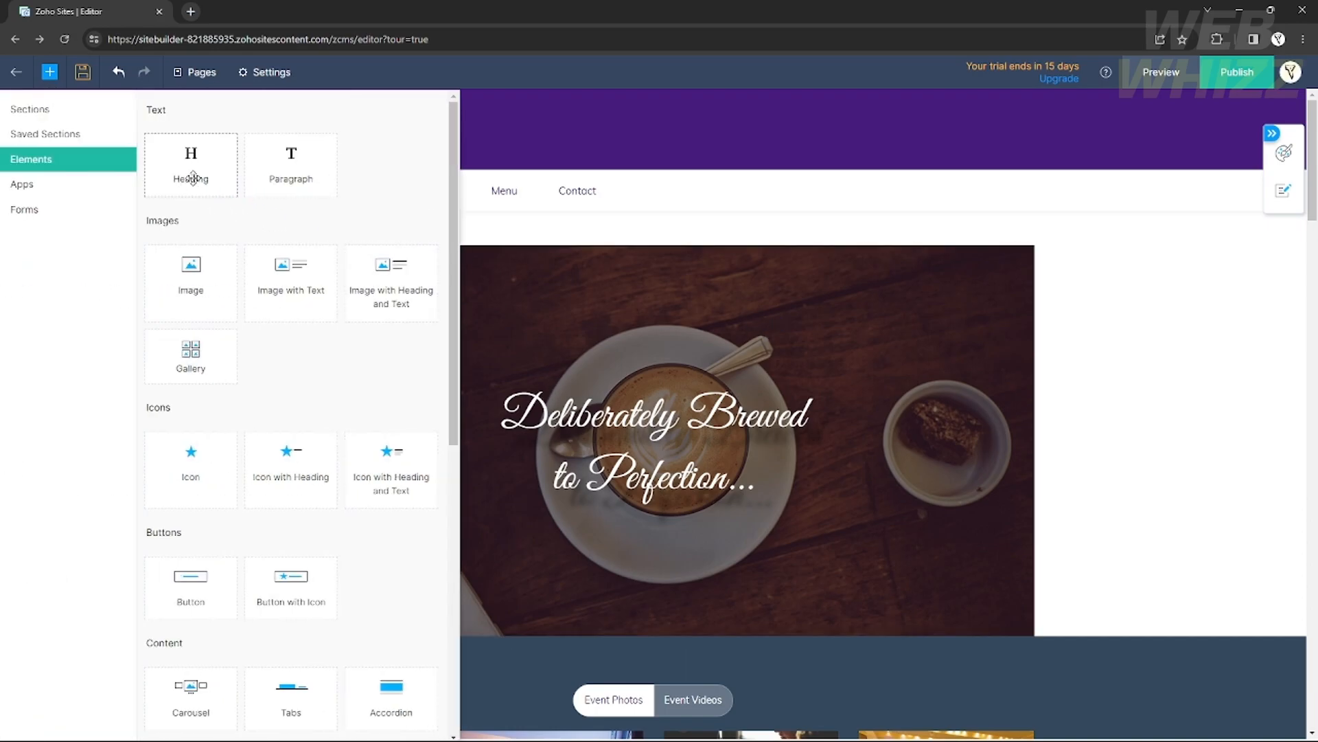
left_click(193, 178)
key("BackSpace")
key("BackSpace")
key("BackSpace")
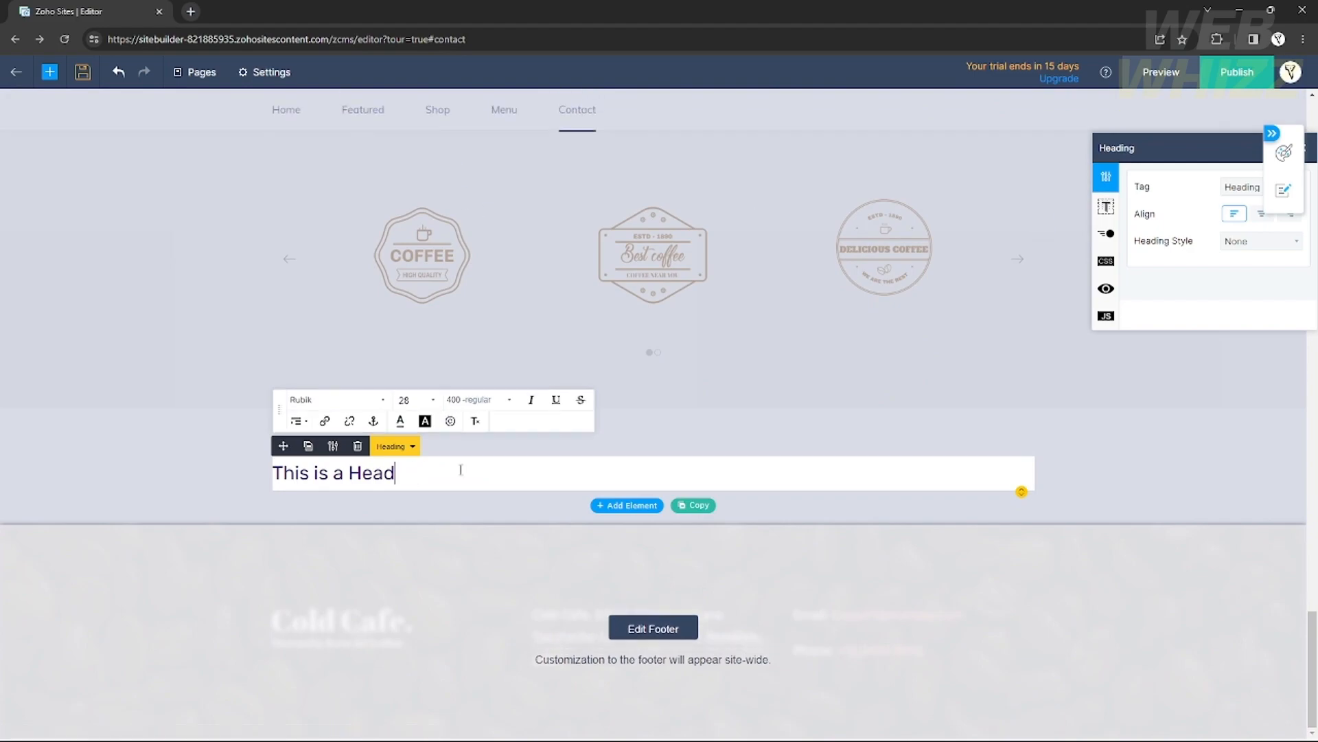
key("BackSpace")
key("BackSpace")
key("BackSpace")
key("BackSpace")
key("BackSpace")
key("BackSpace")
key("BackSpace")
key("BackSpace")
key("BackSpace")
key("BackSpace")
key("BackSpace")
key("BackSpace")
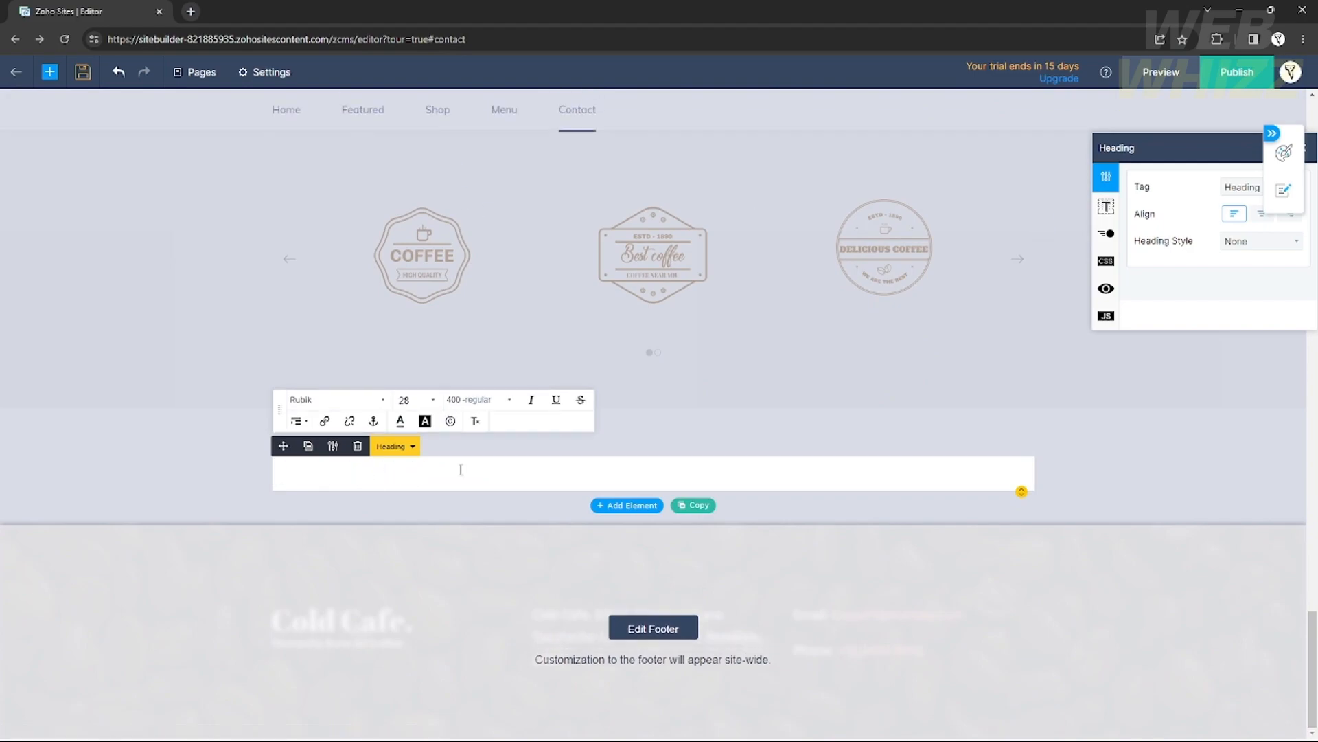
type("Other Features")
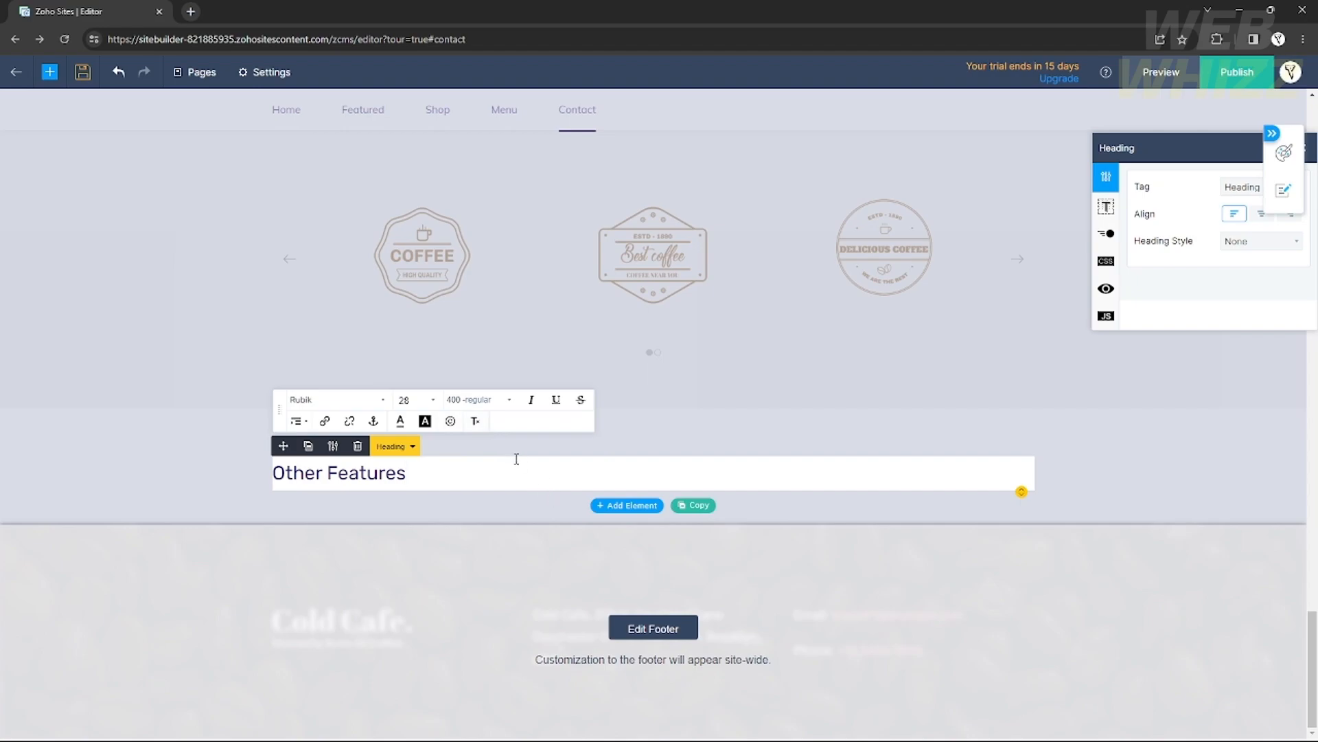
Try an indentation option on the Other Features heading and place the heading between the event gallery and the Featured section.
triple_click(384, 478)
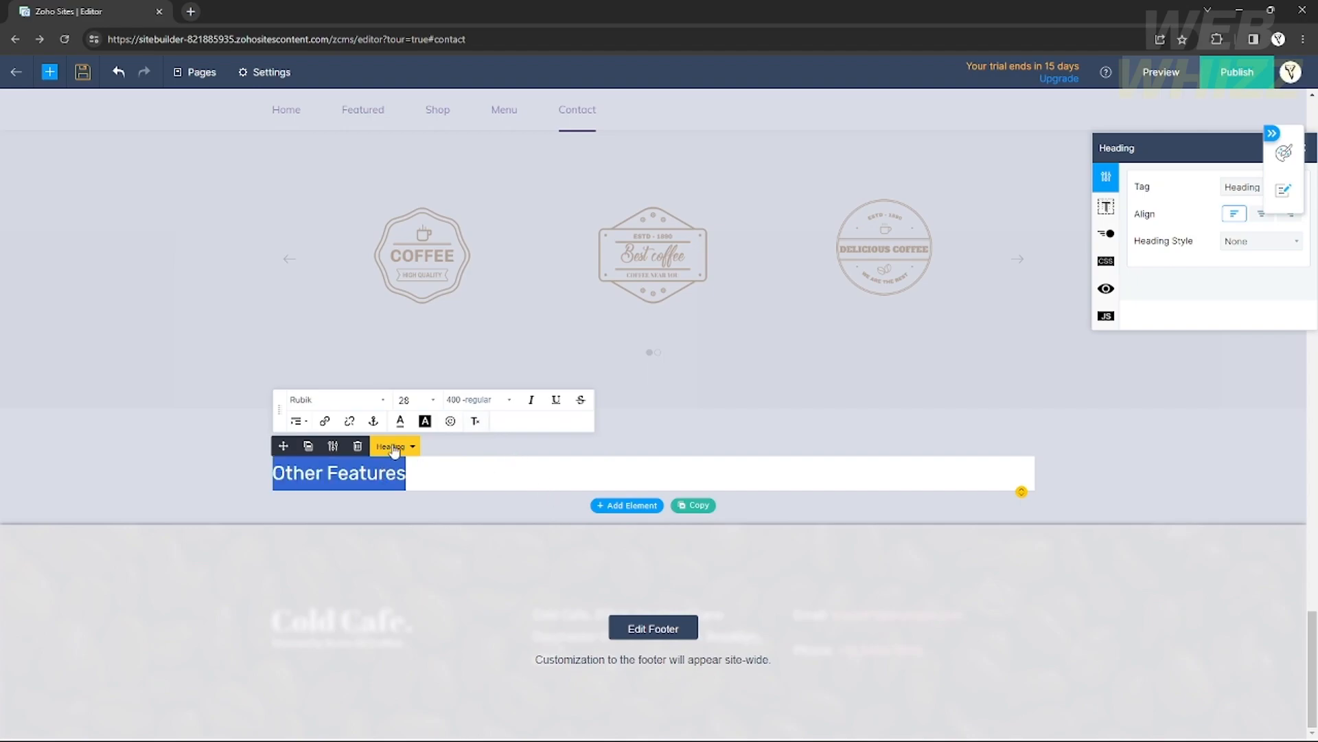
left_click(296, 422)
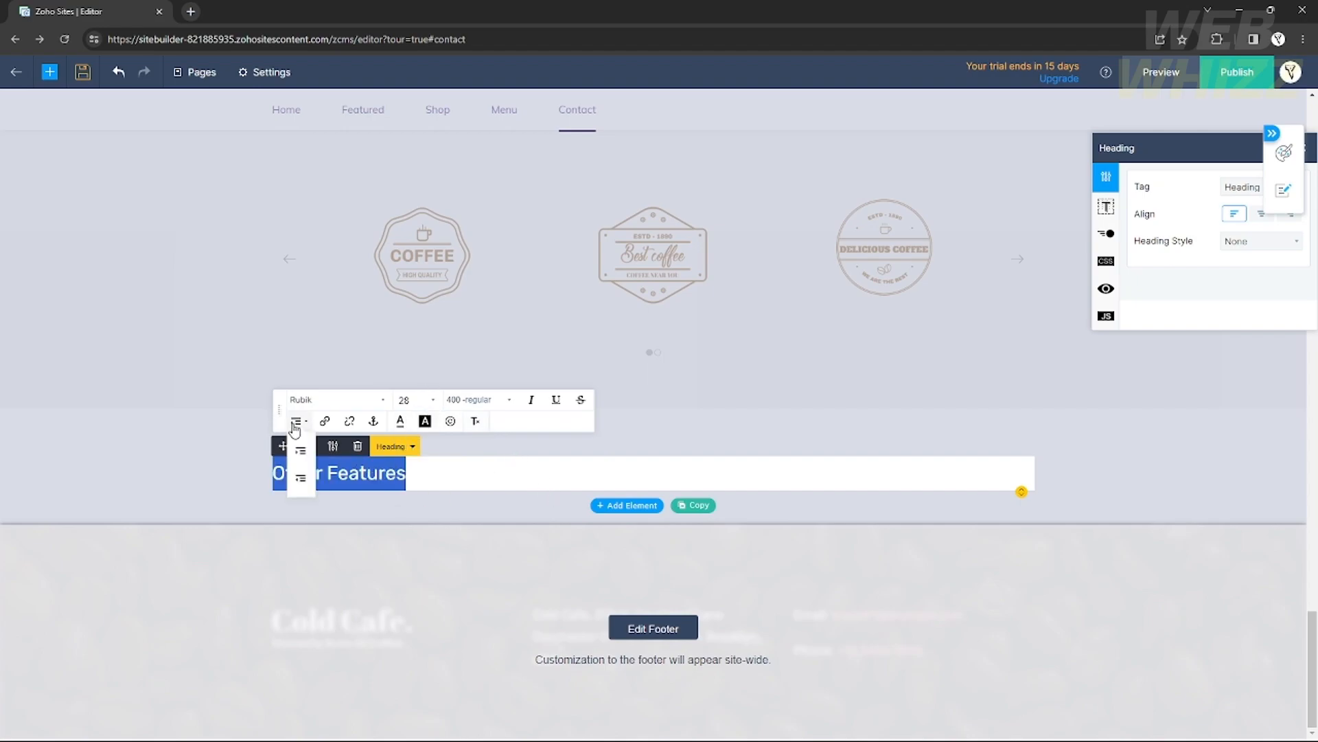
left_click(300, 481)
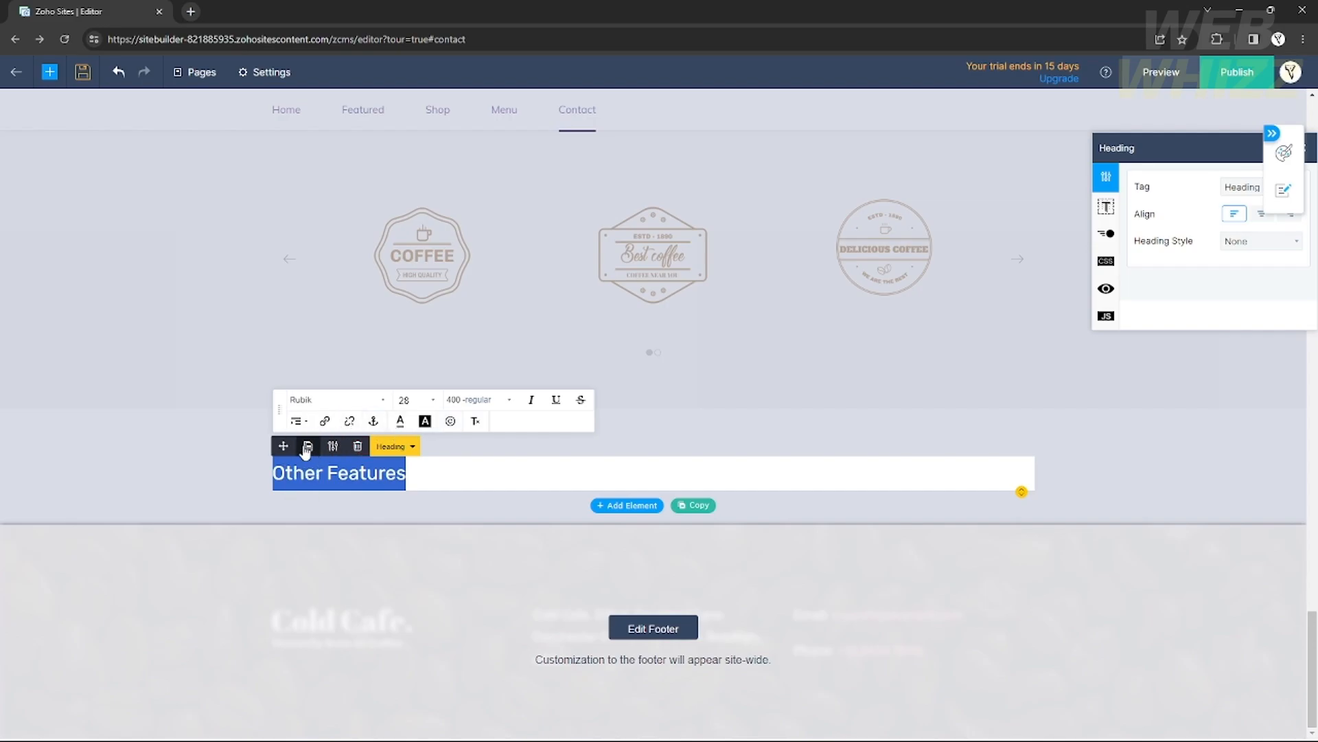
key("ctrl+z")
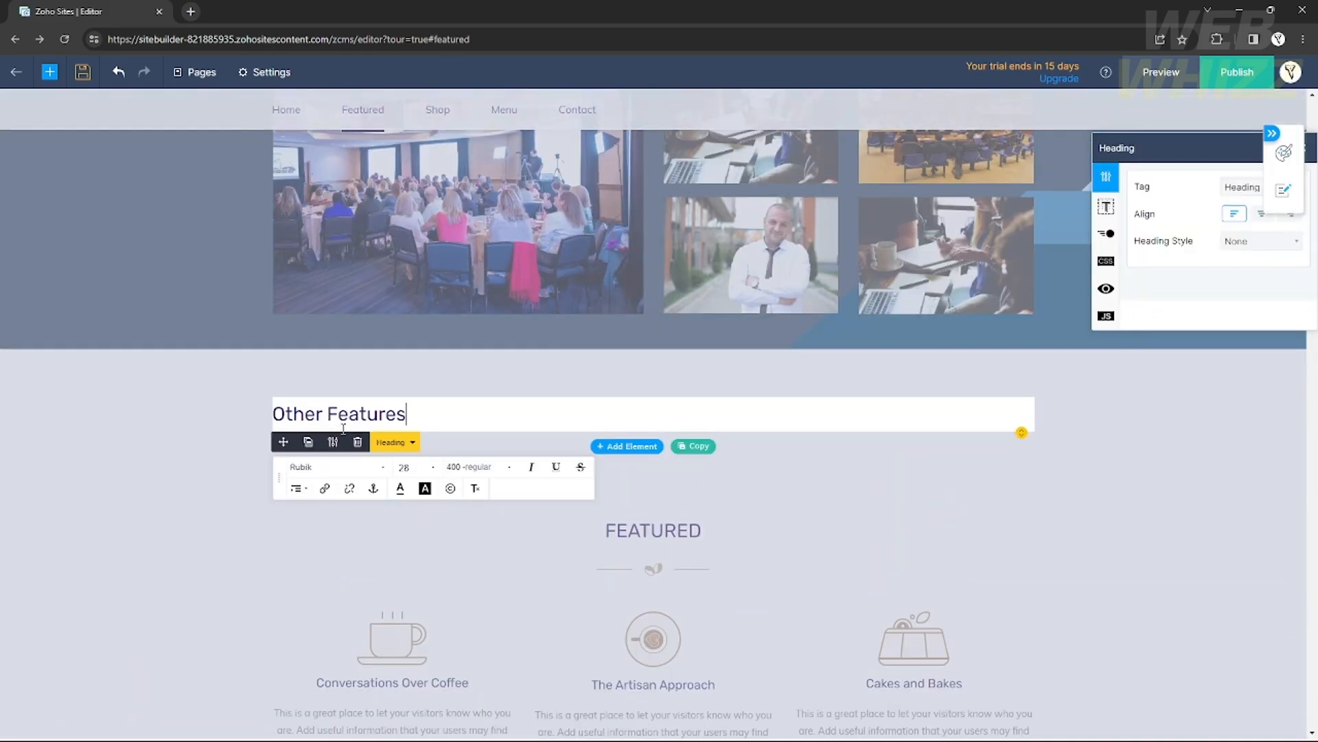
Set the Other Features heading's font to Courier New and make the text italic and underlined.
left_click_drag(441, 422, 283, 407)
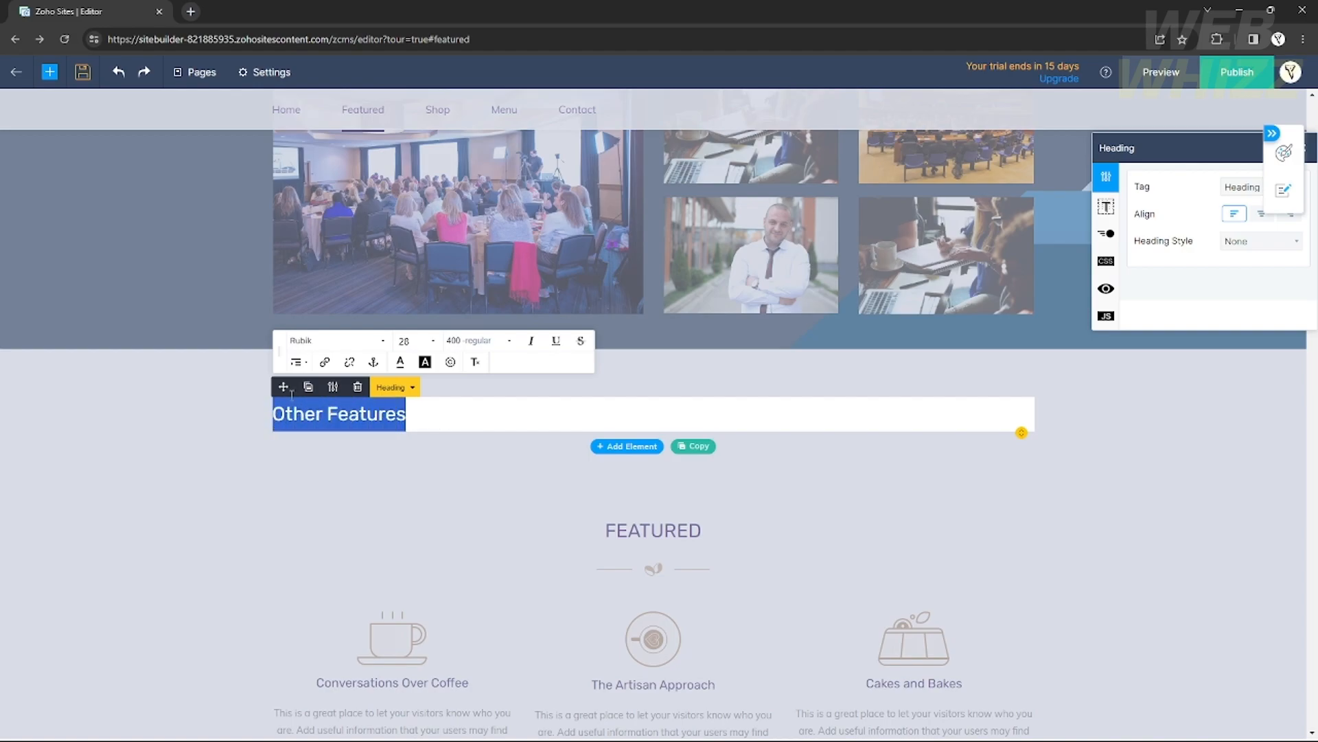
left_click(325, 344)
left_click(341, 466)
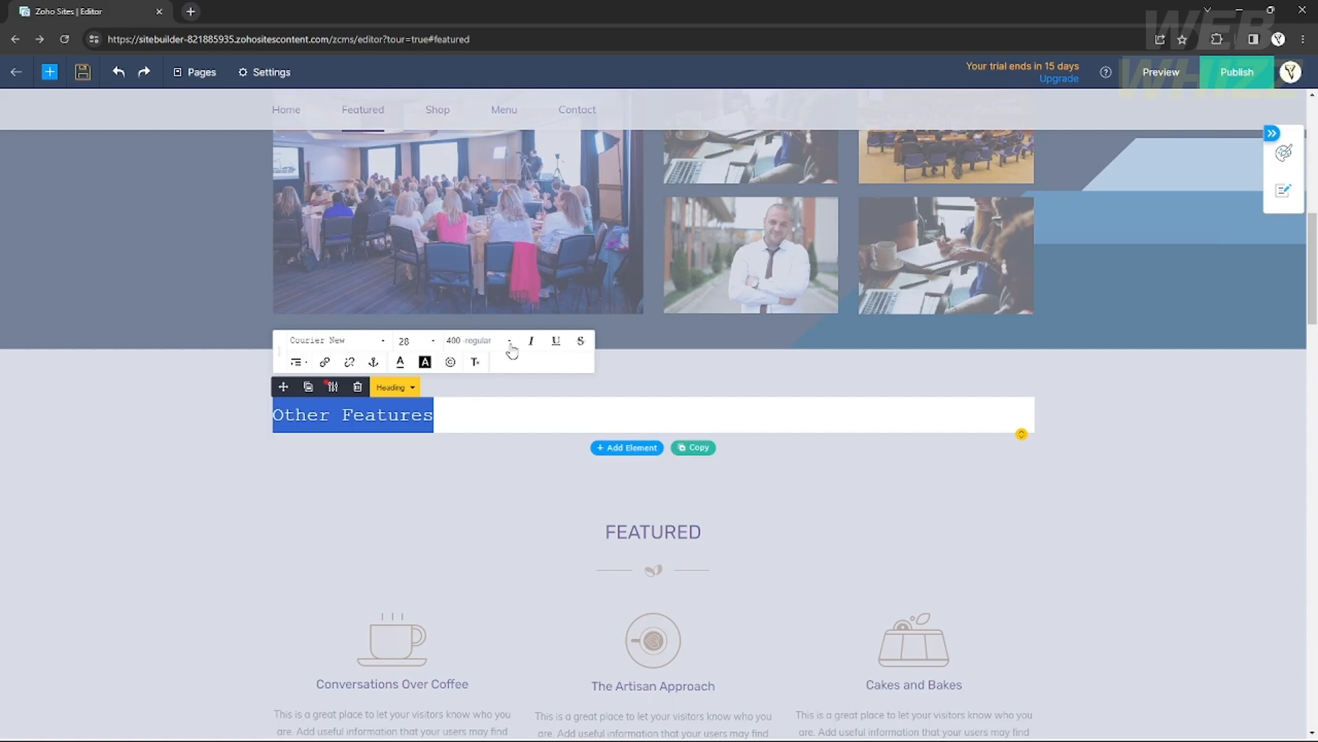
left_click(531, 340)
left_click(556, 343)
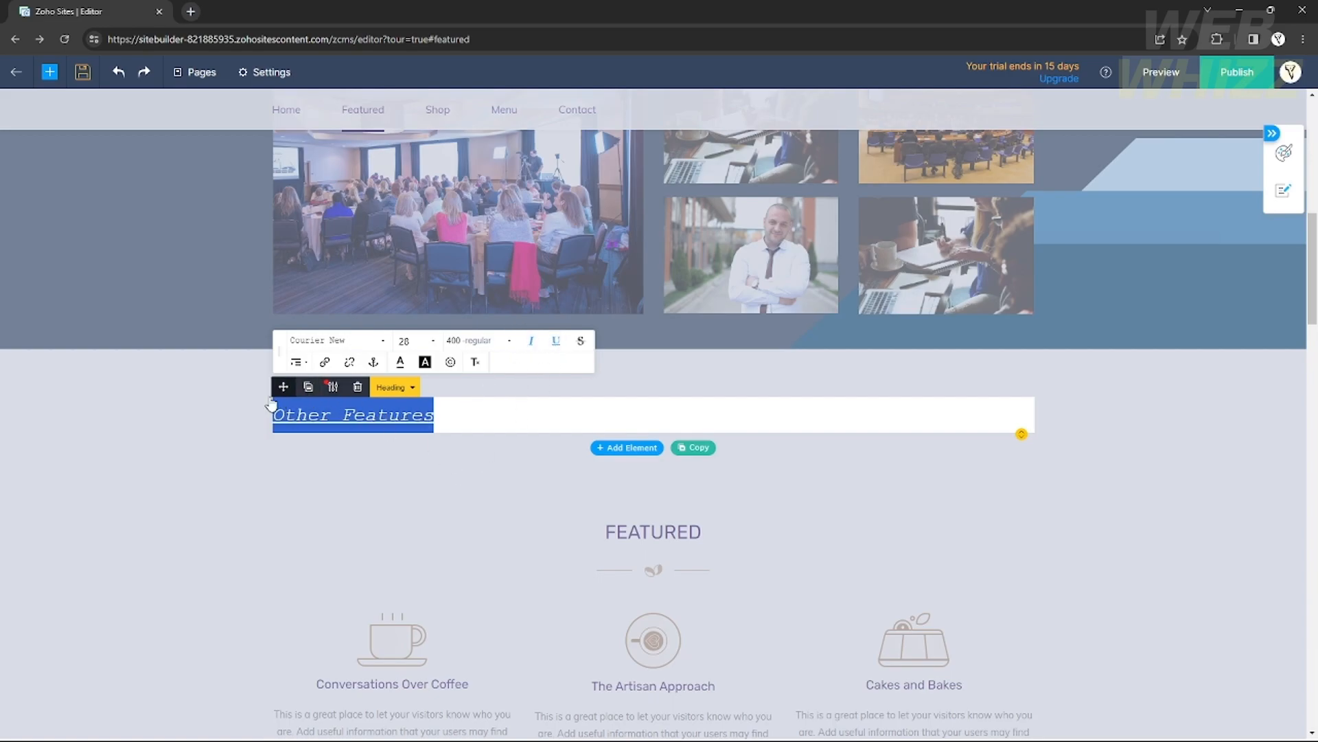
Centre-align the Other Features heading and finish editing it.
left_click_drag(282, 392, 589, 358)
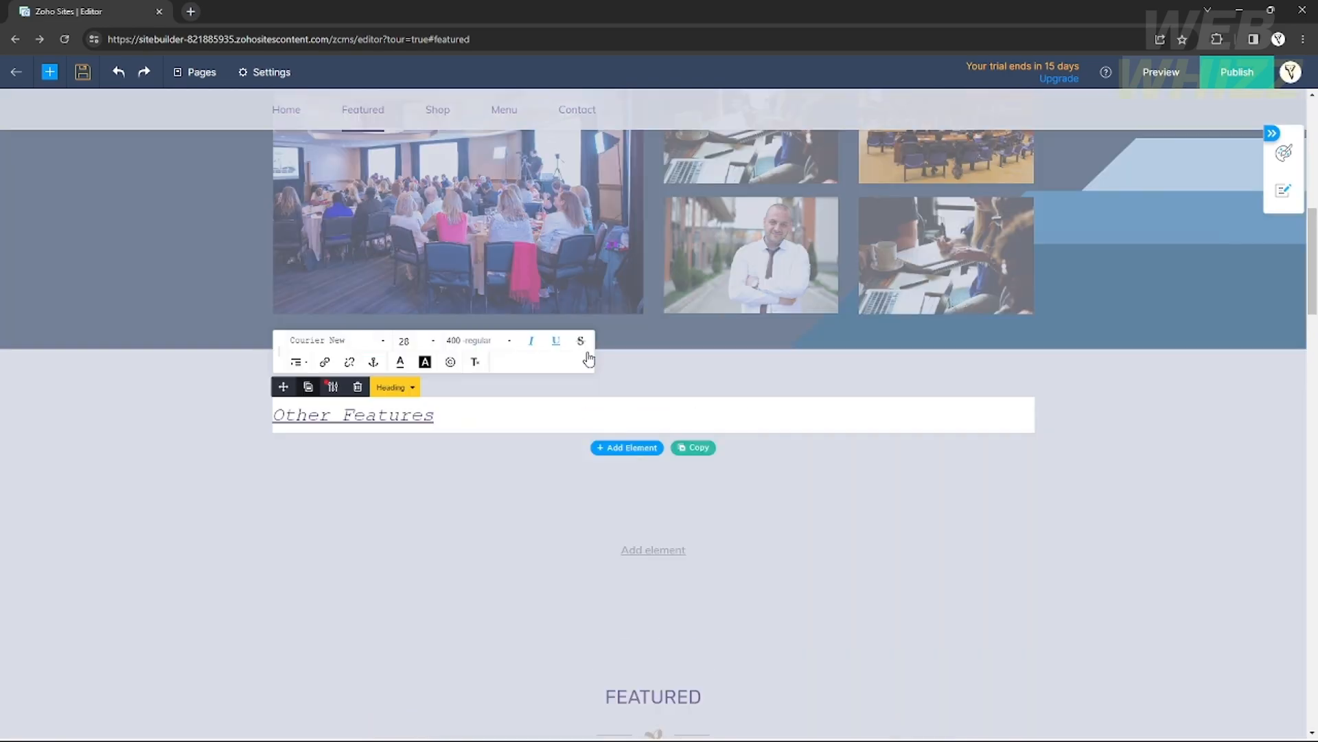
left_click(1262, 213)
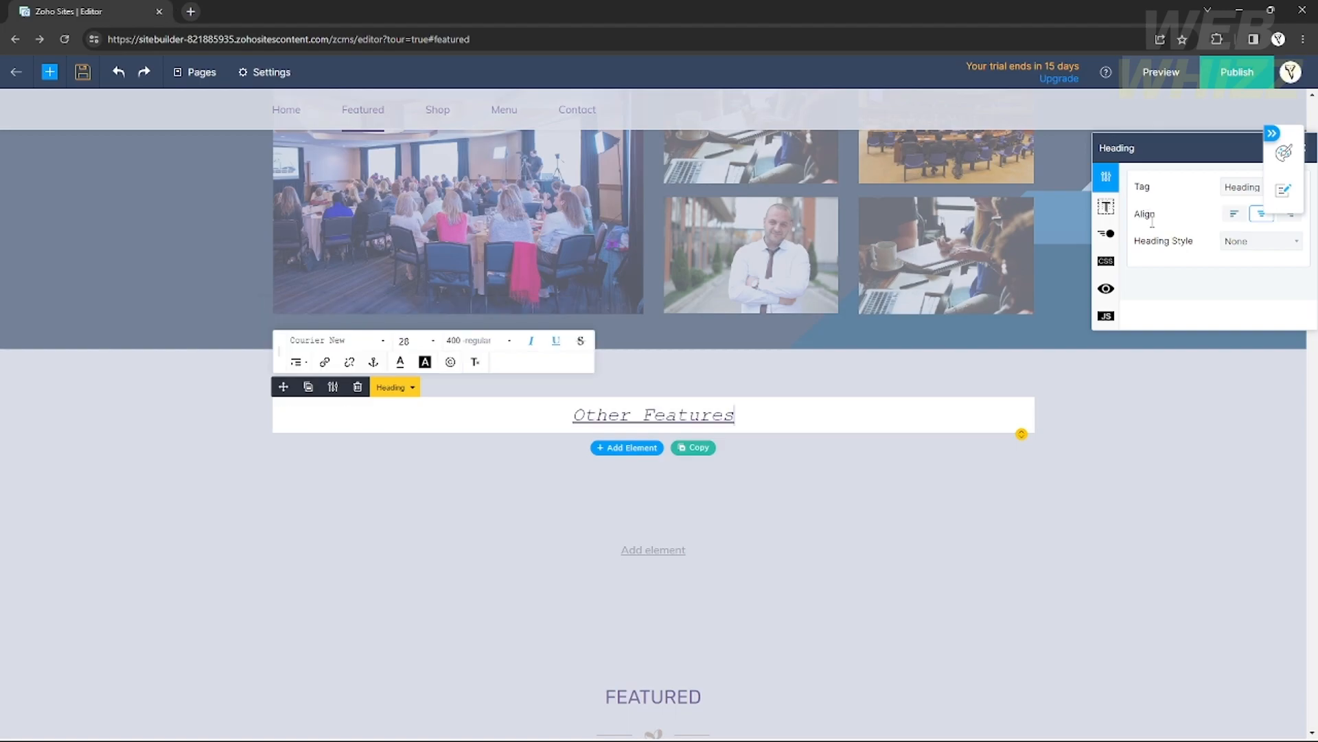
left_click(1191, 364)
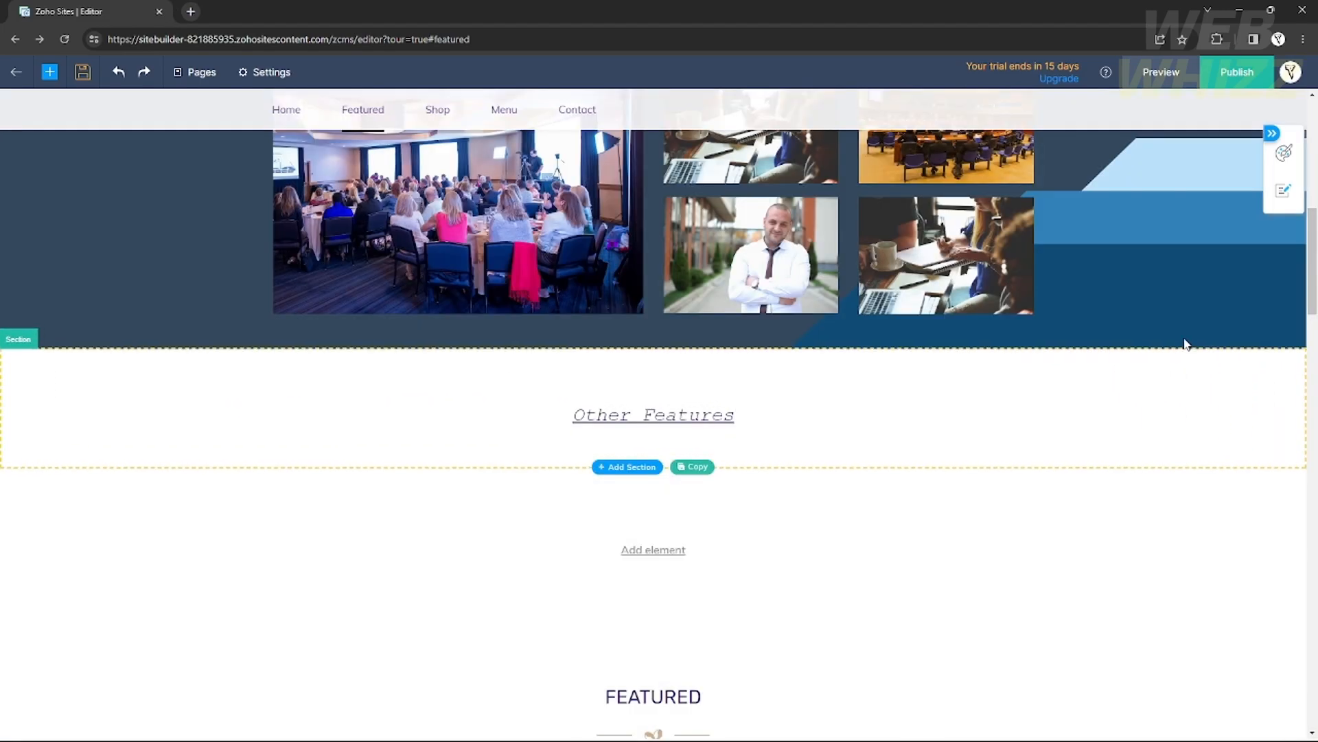
Review the home page layout down to the footer and back up around the hero slide and event gallery.
scroll(883, 472, "down", 1)
scroll(817, 504, "down", 13)
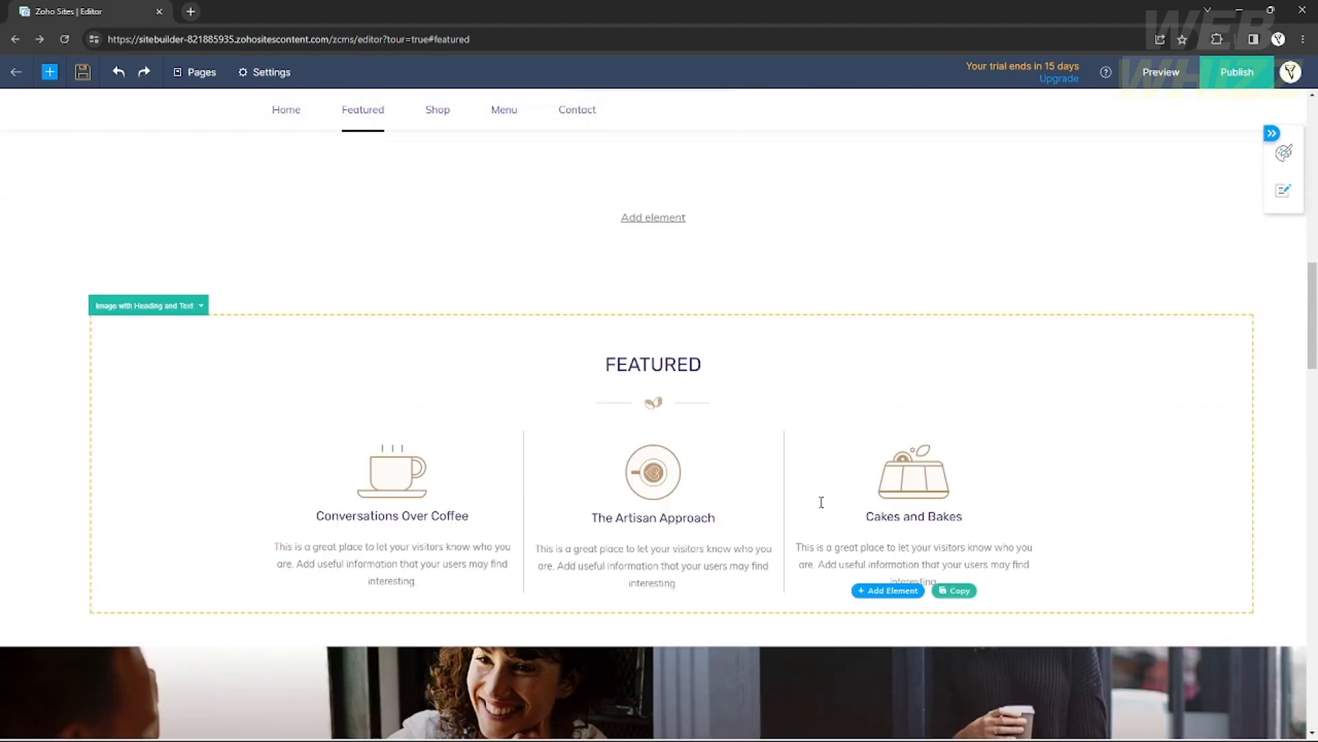
scroll(817, 497, "down", 20)
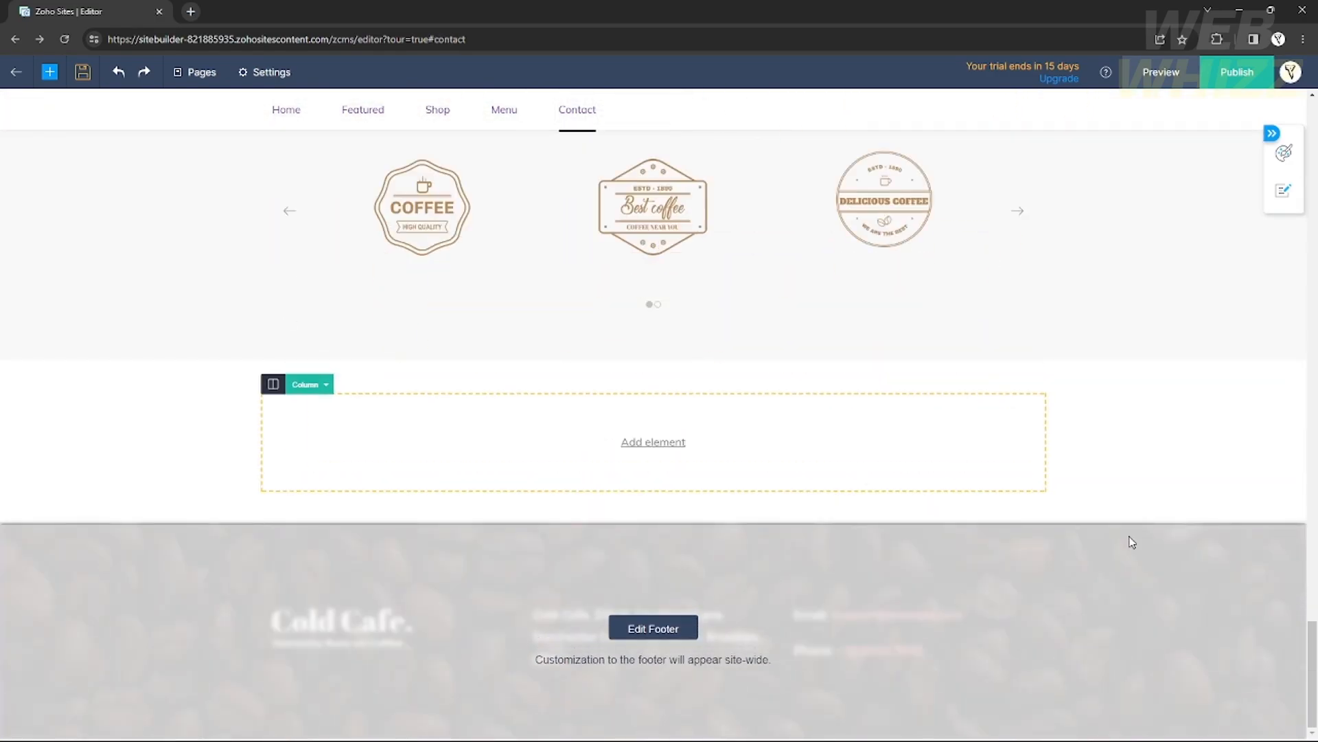
scroll(1060, 529, "up", 20)
left_click_drag(1317, 94, 1317, 84)
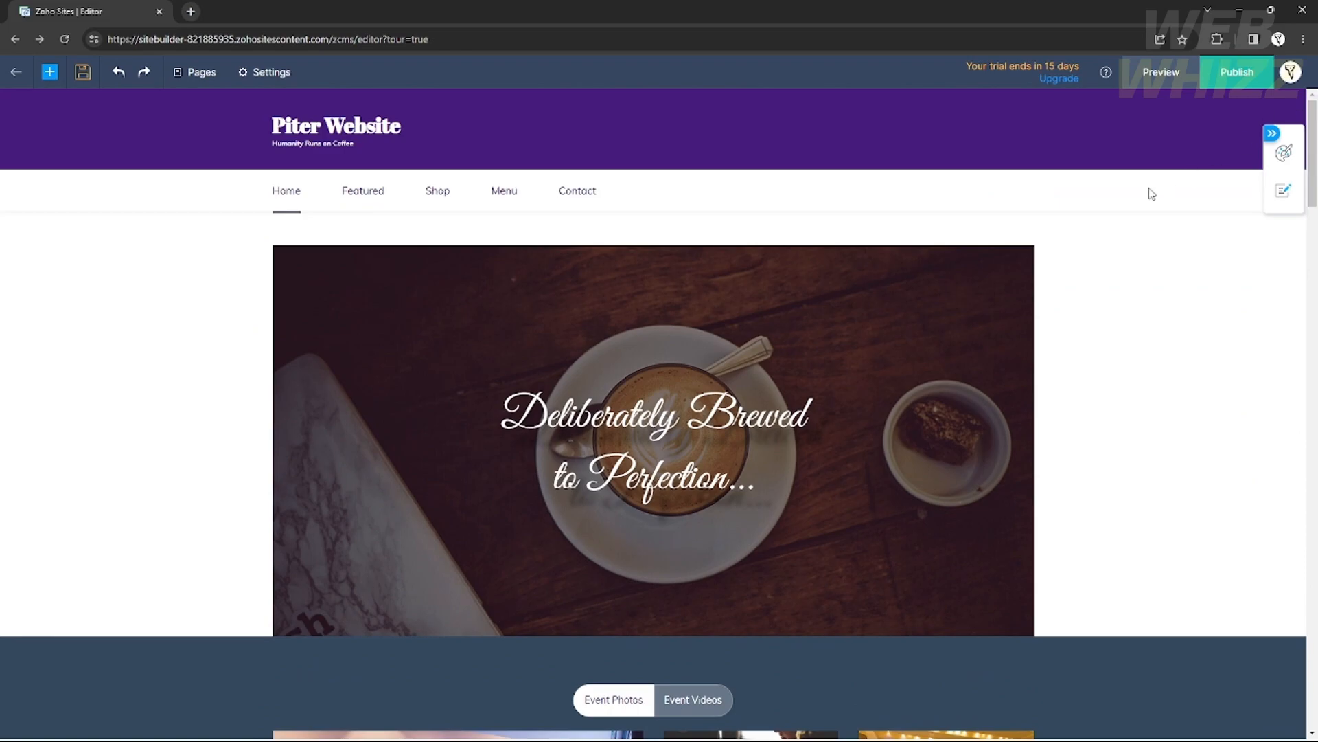
scroll(808, 401, "down", 3)
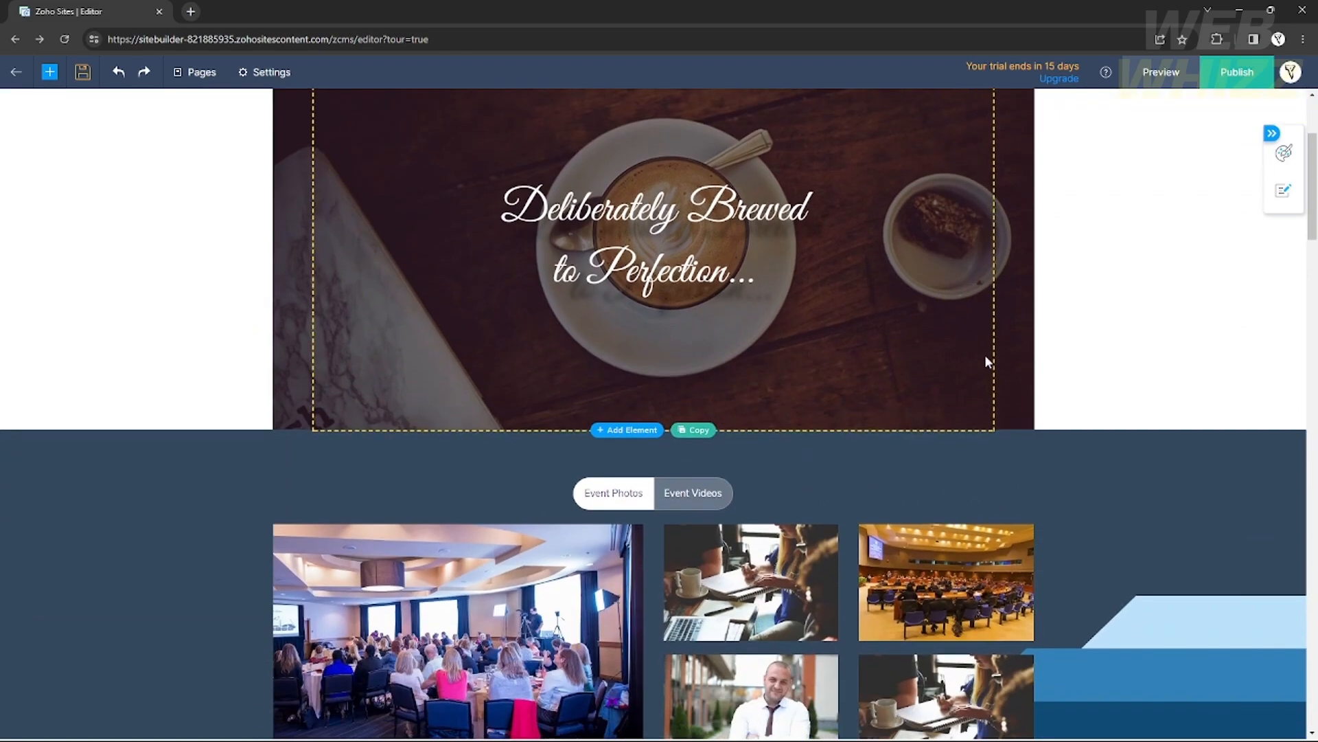
scroll(1042, 483, "up", 3)
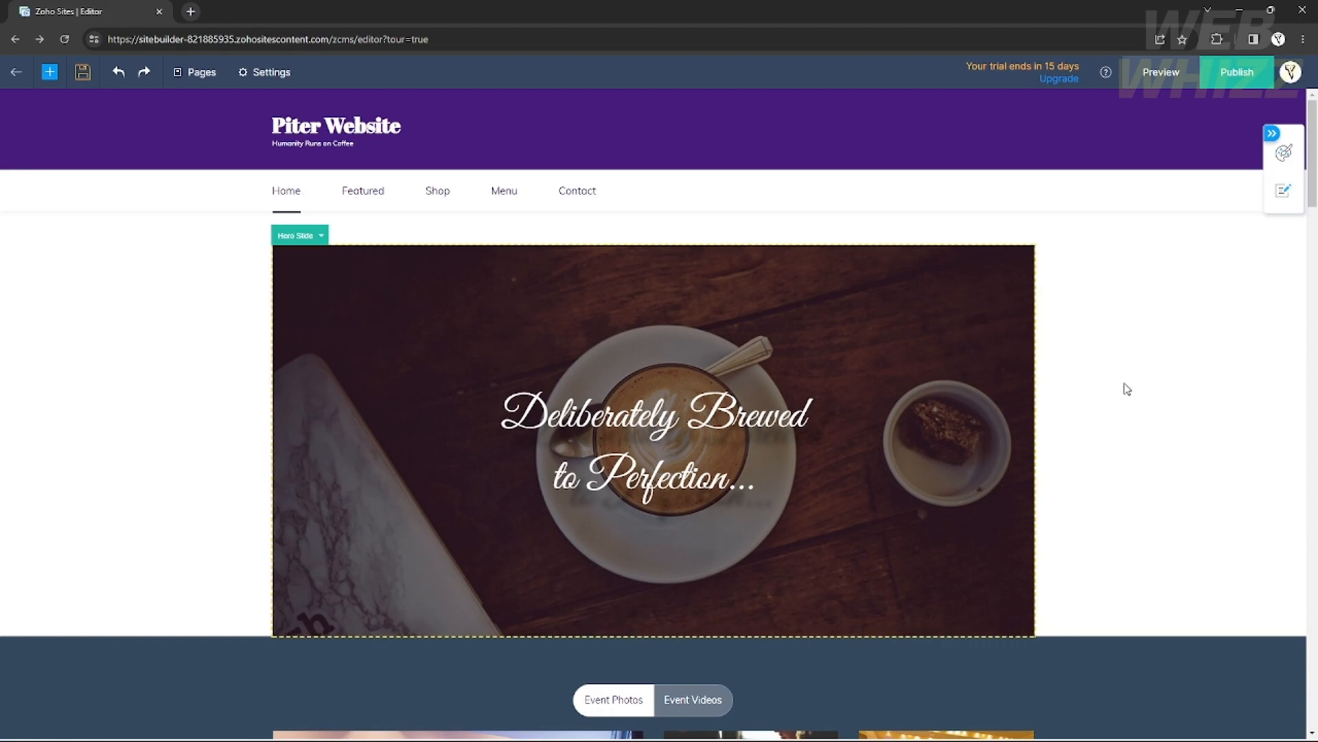
scroll(1045, 322, "down", 3)
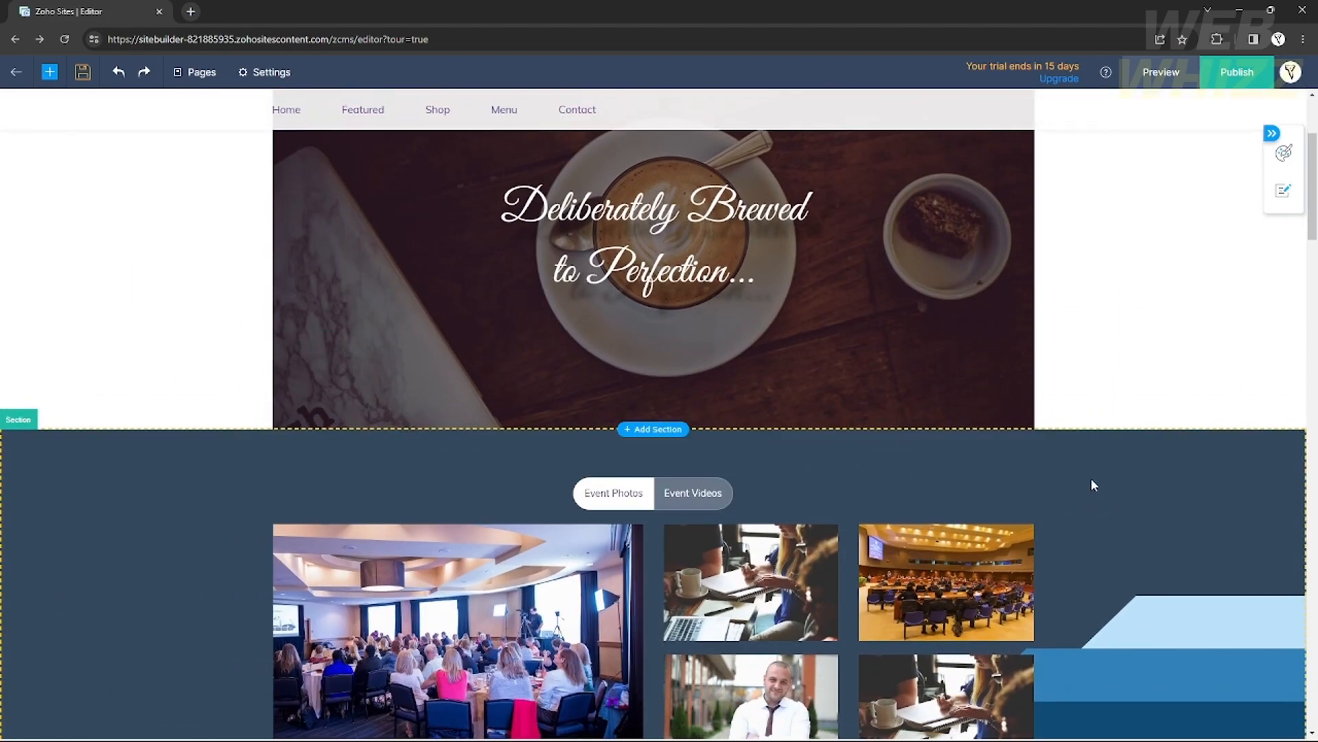
scroll(1045, 484, "up", 3)
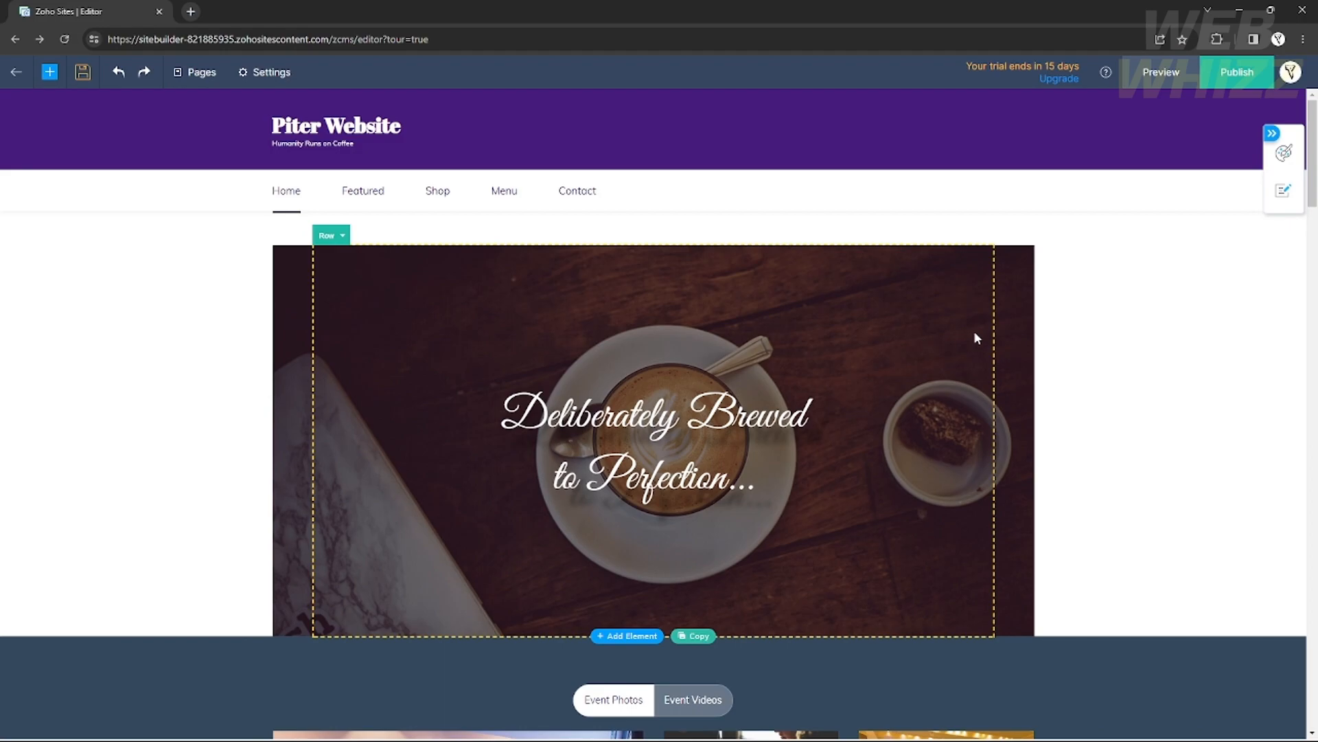
scroll(1026, 306, "down", 3)
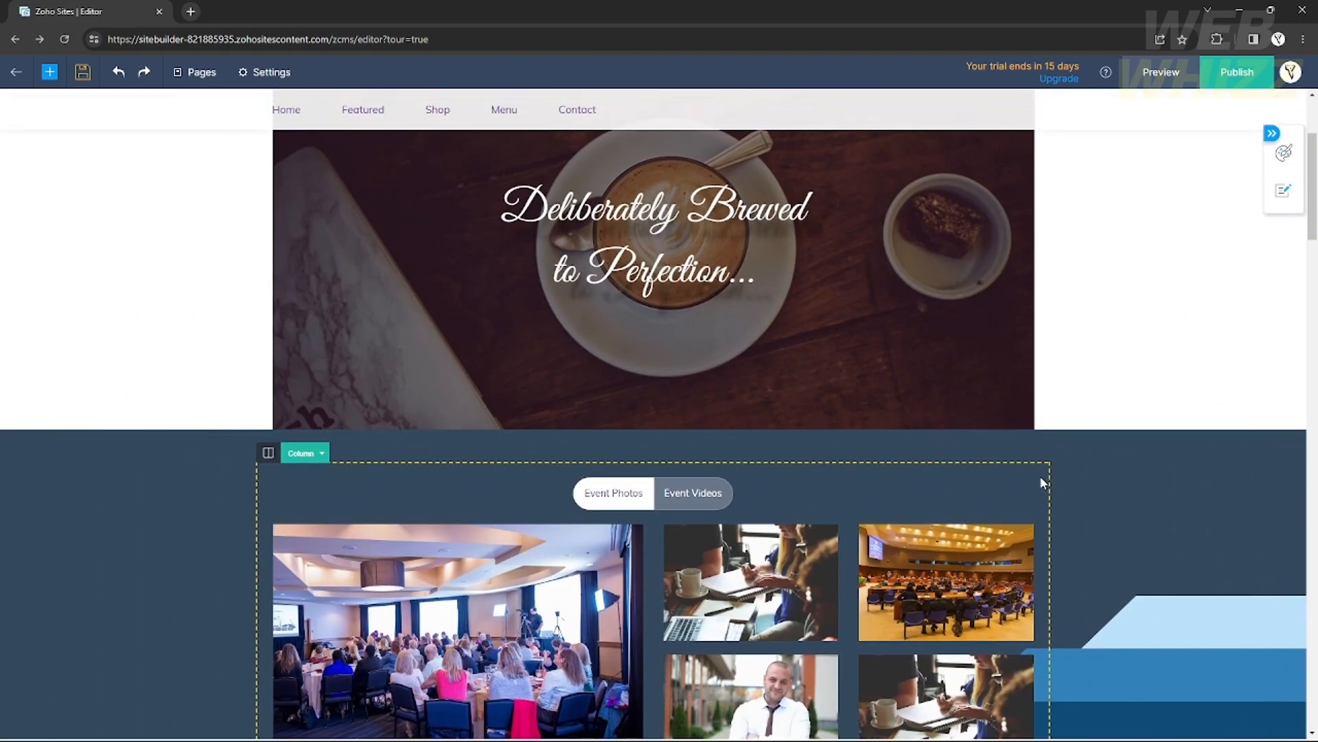
scroll(1040, 481, "up", 3)
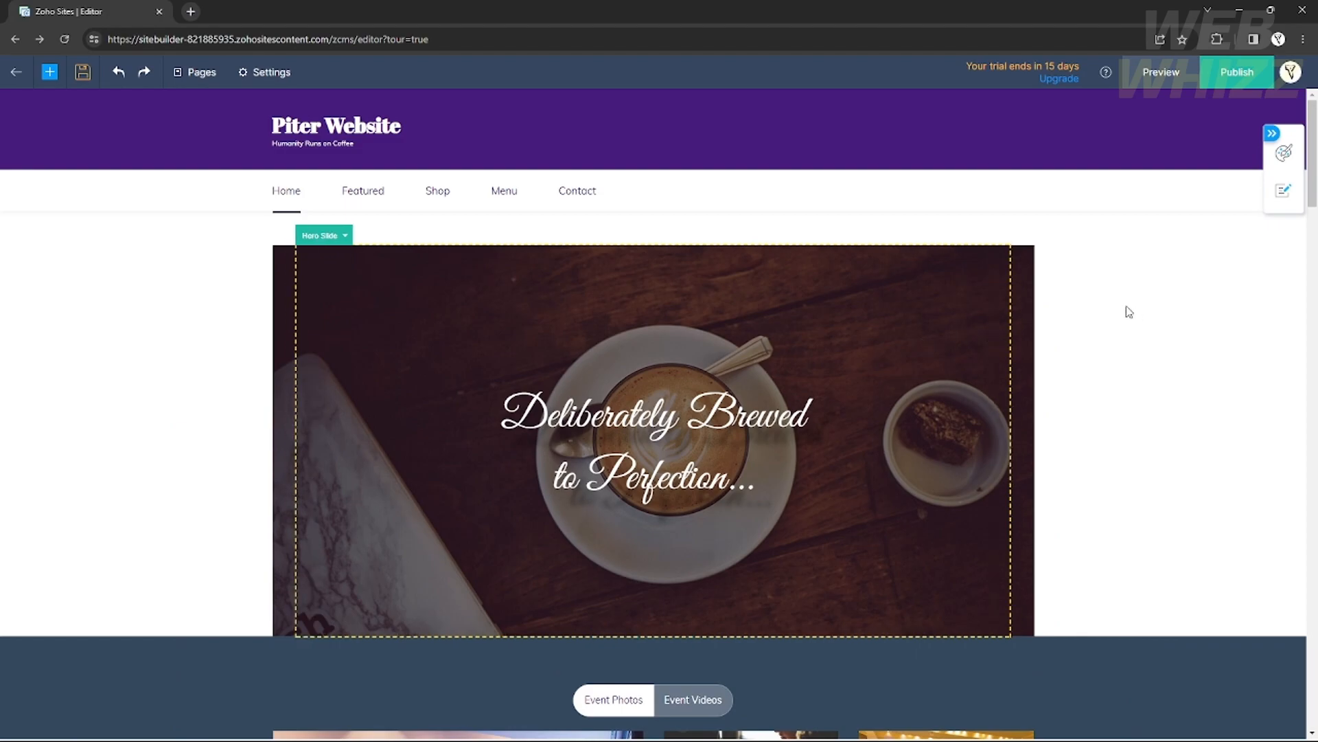
scroll(1028, 307, "down", 3)
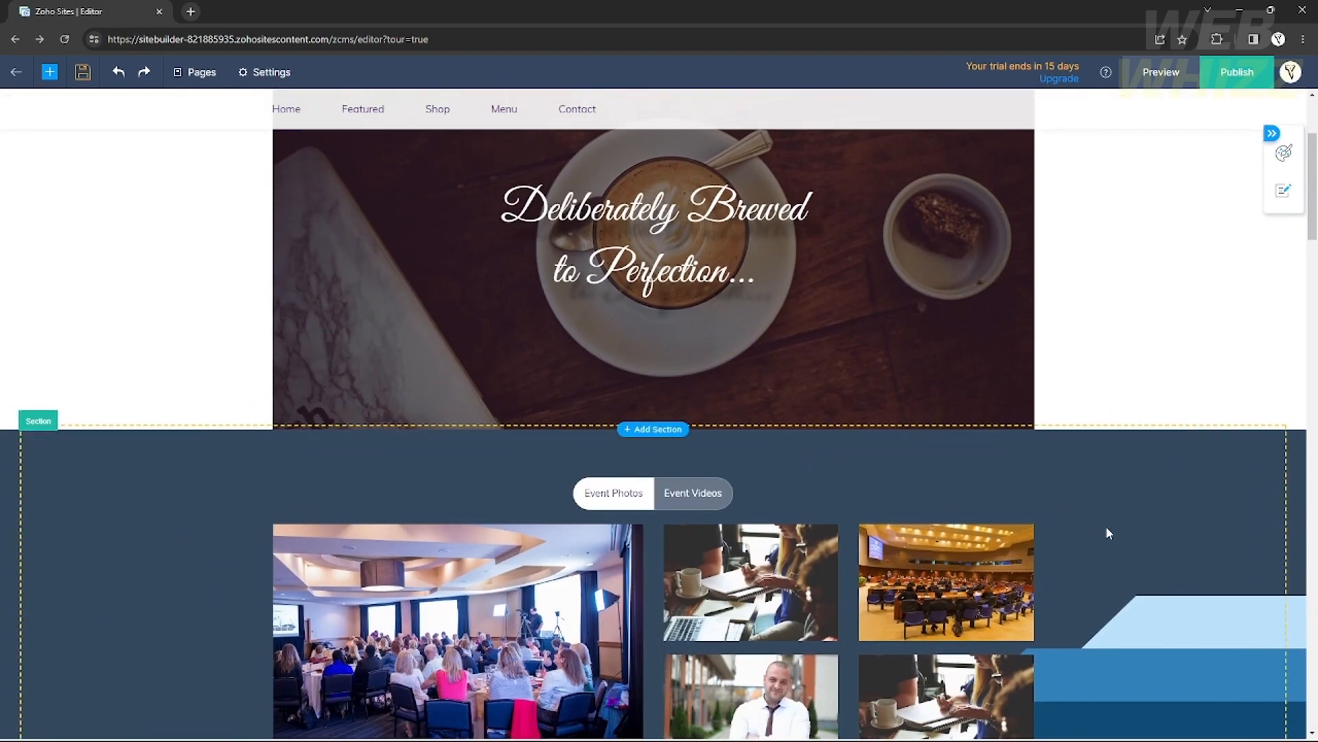
scroll(1043, 481, "up", 3)
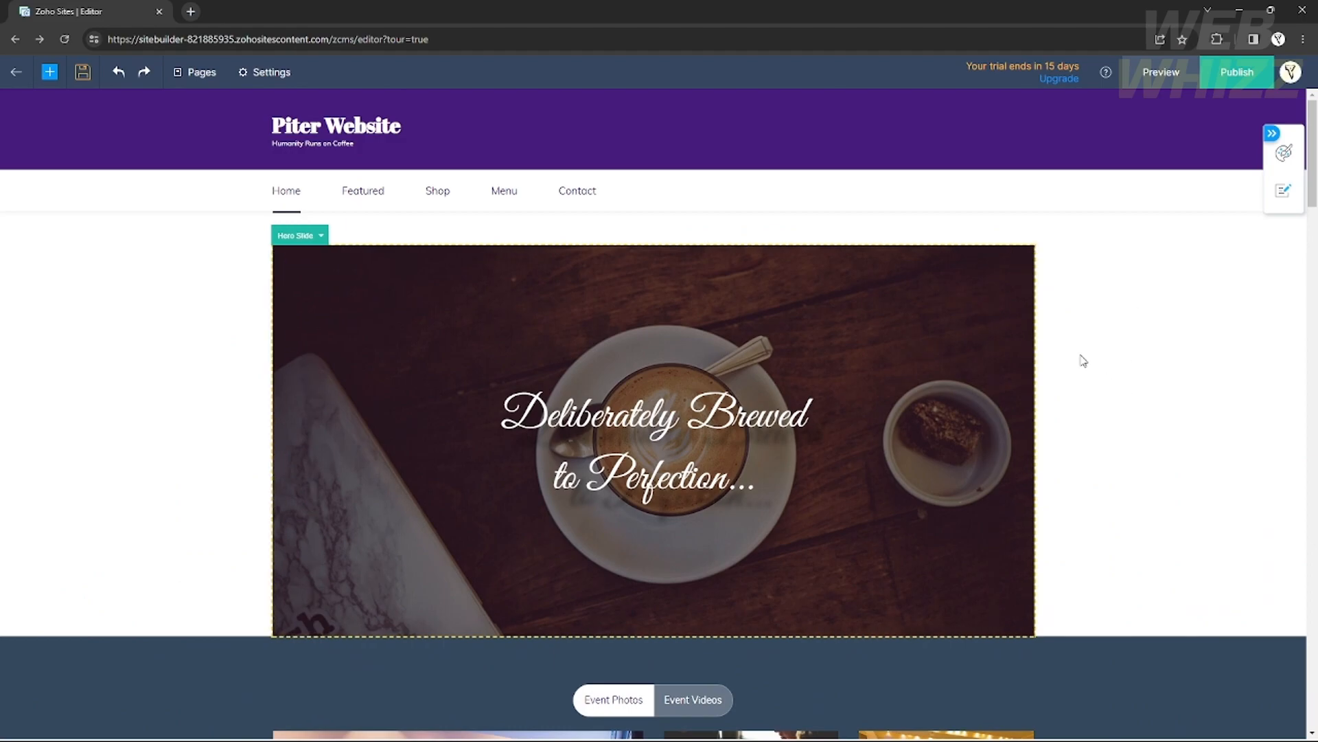
Open the hero slide's settings, look through its background types and select Background image.
left_click(1010, 298)
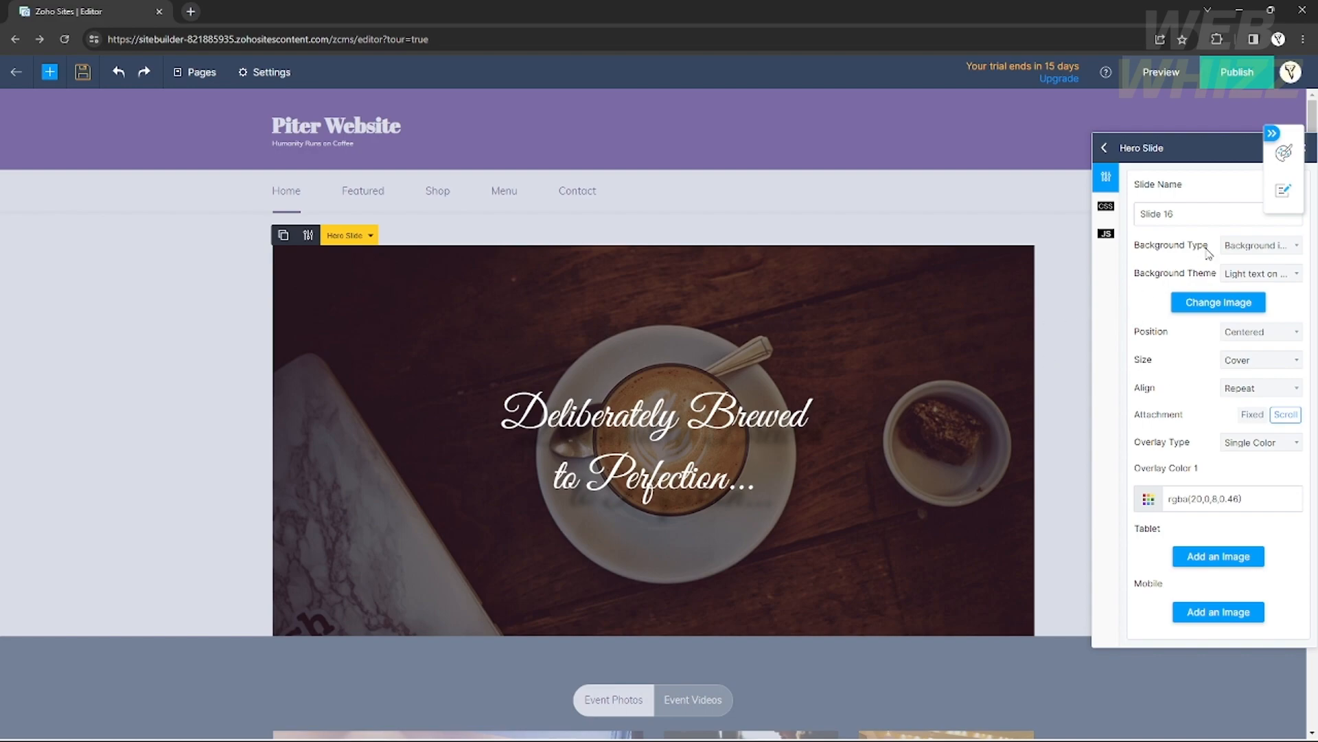
left_click(1268, 253)
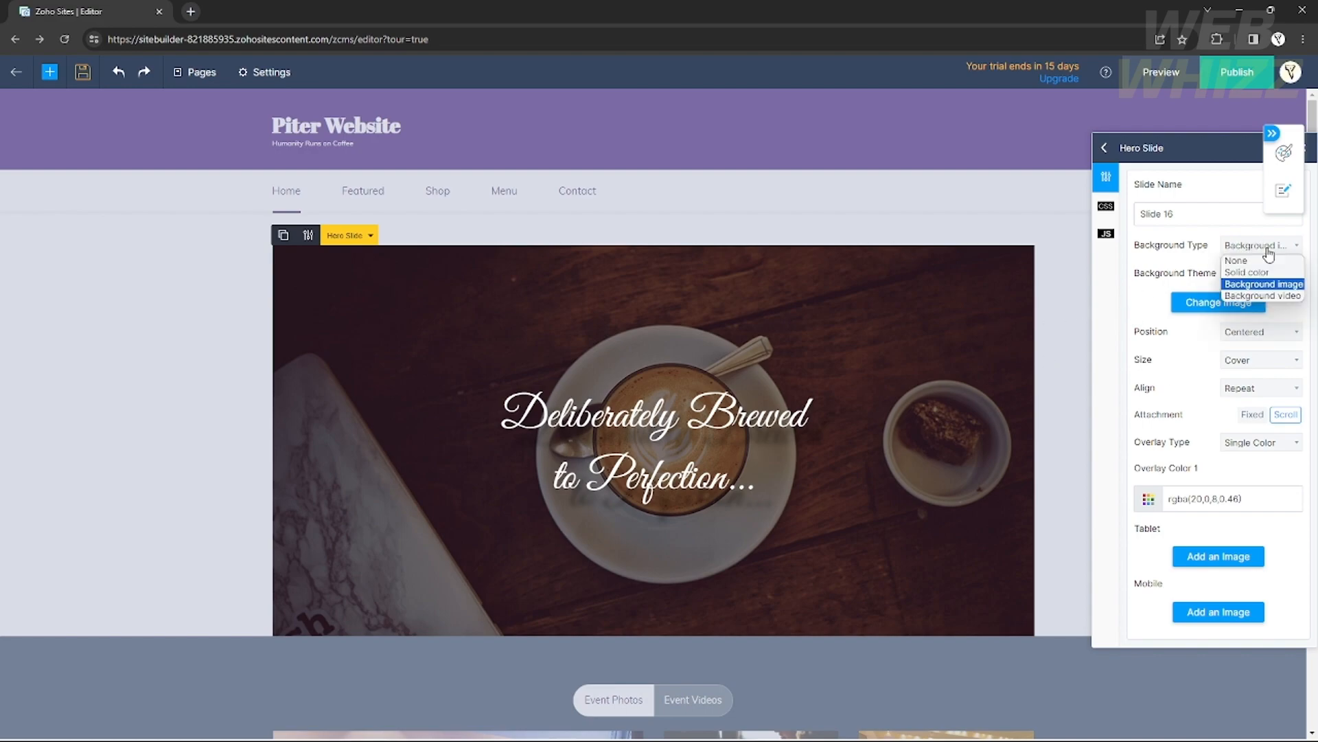
left_click(1260, 254)
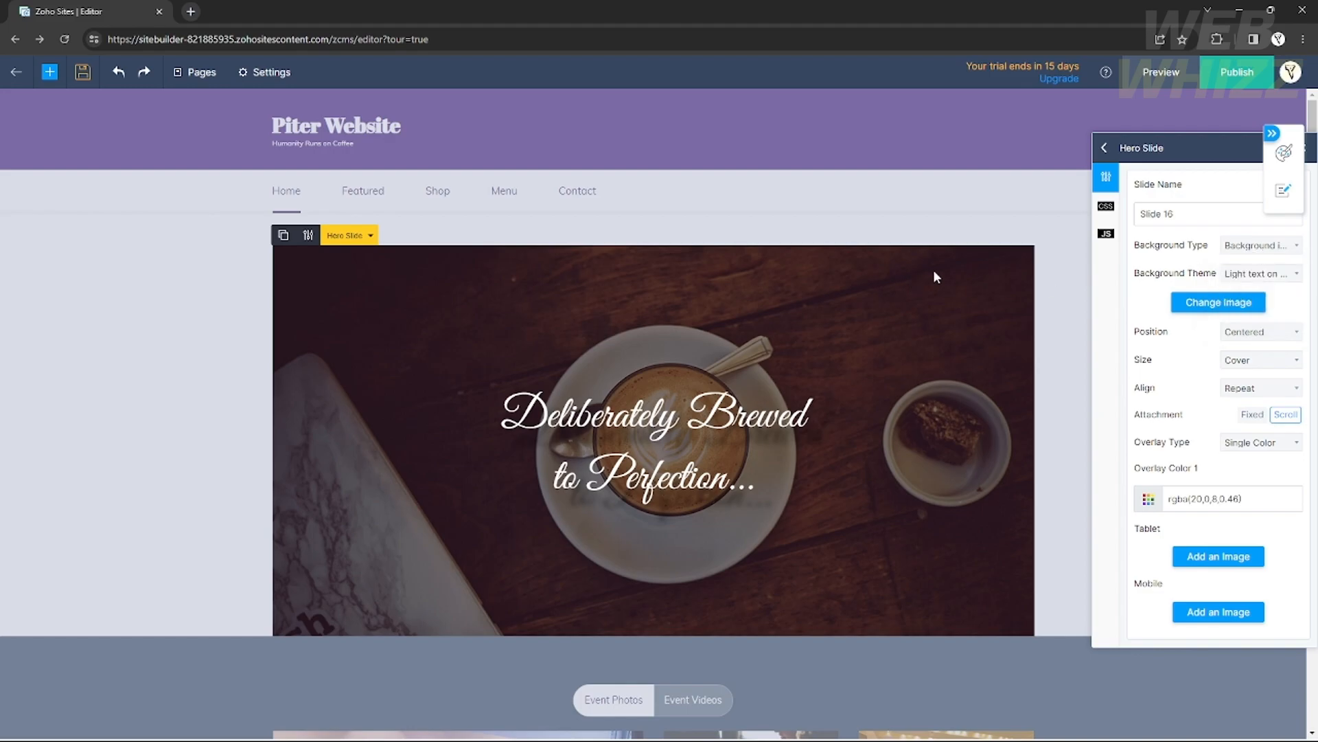
left_click(1268, 247)
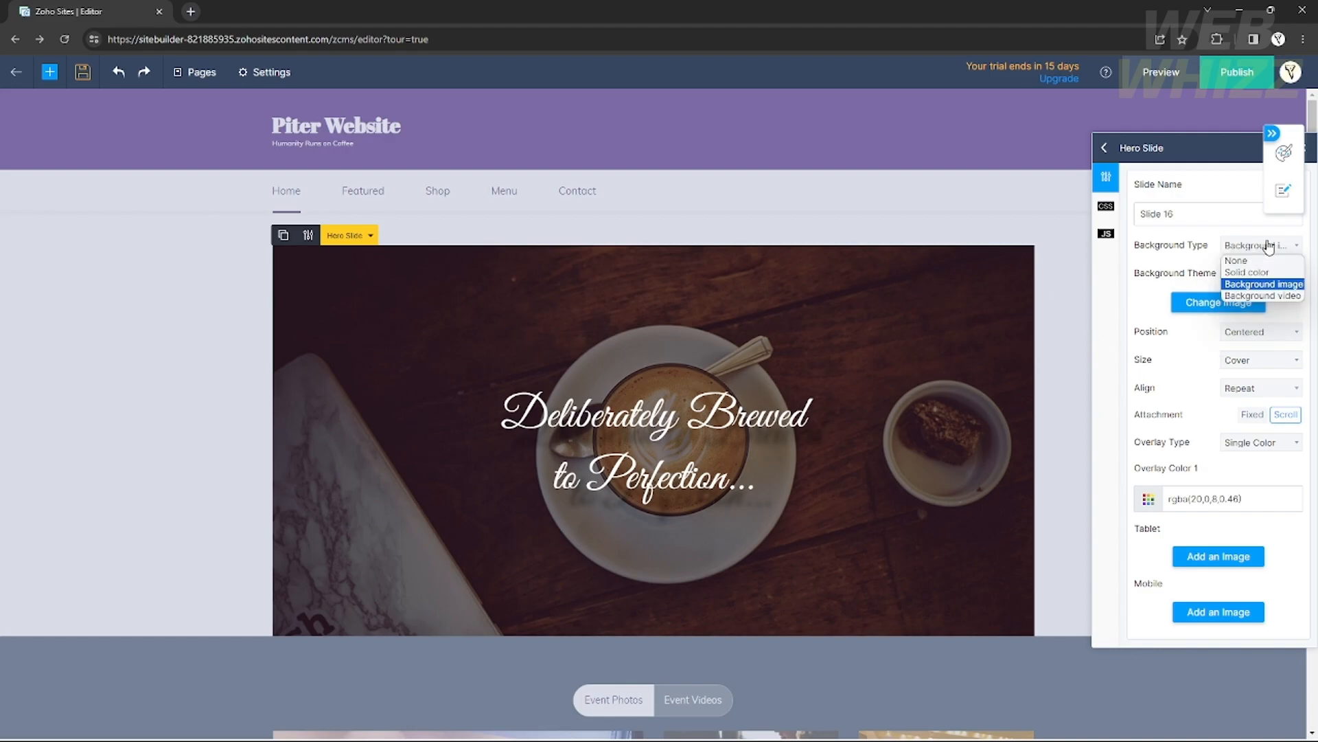
left_click(1270, 284)
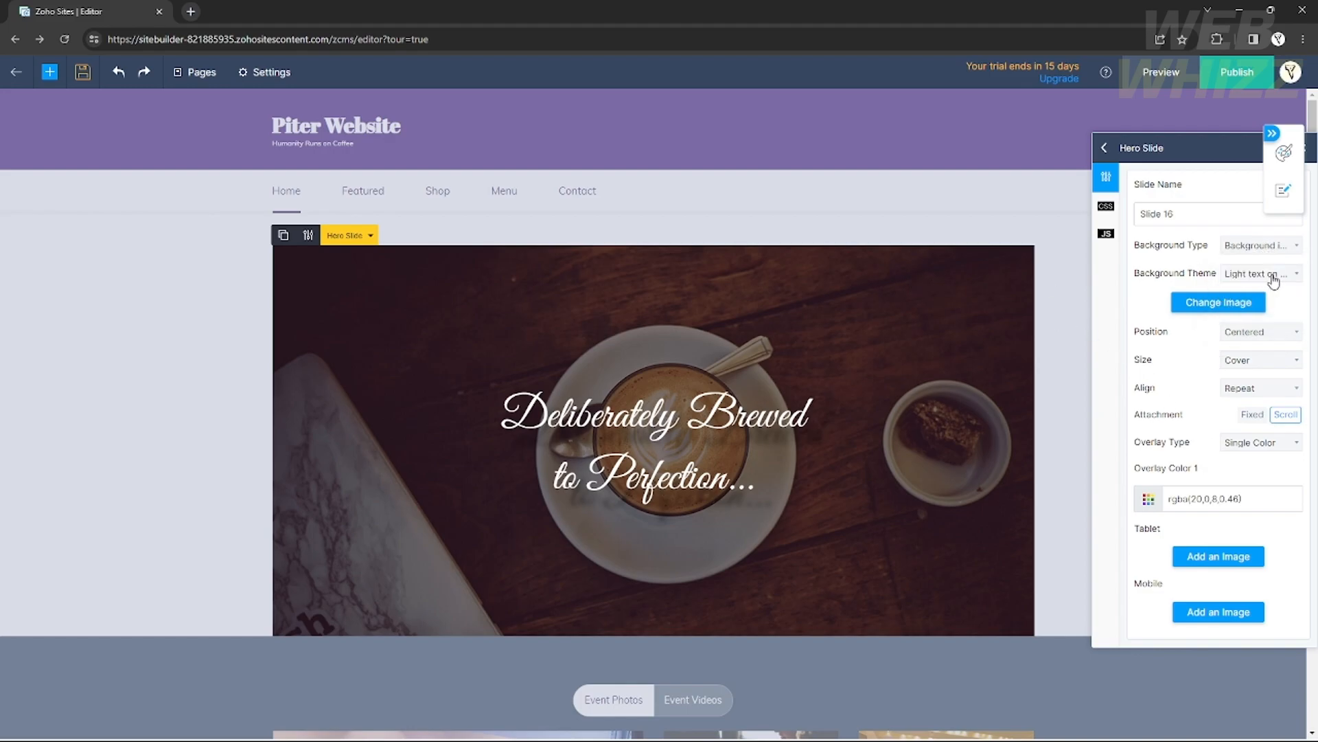
Start changing the hero slide's background image and upload the autumn picture from the Pictures folder into the files directory.
left_click(1238, 300)
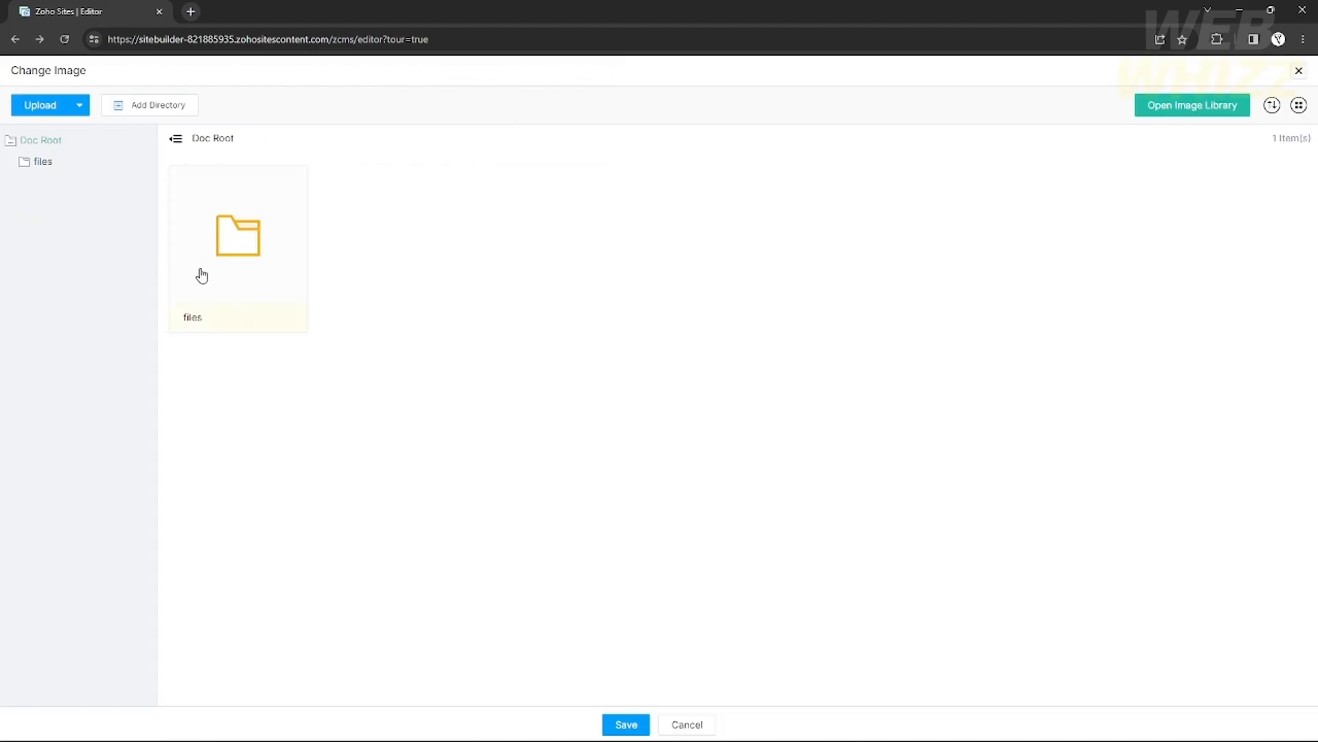
double_click(244, 260)
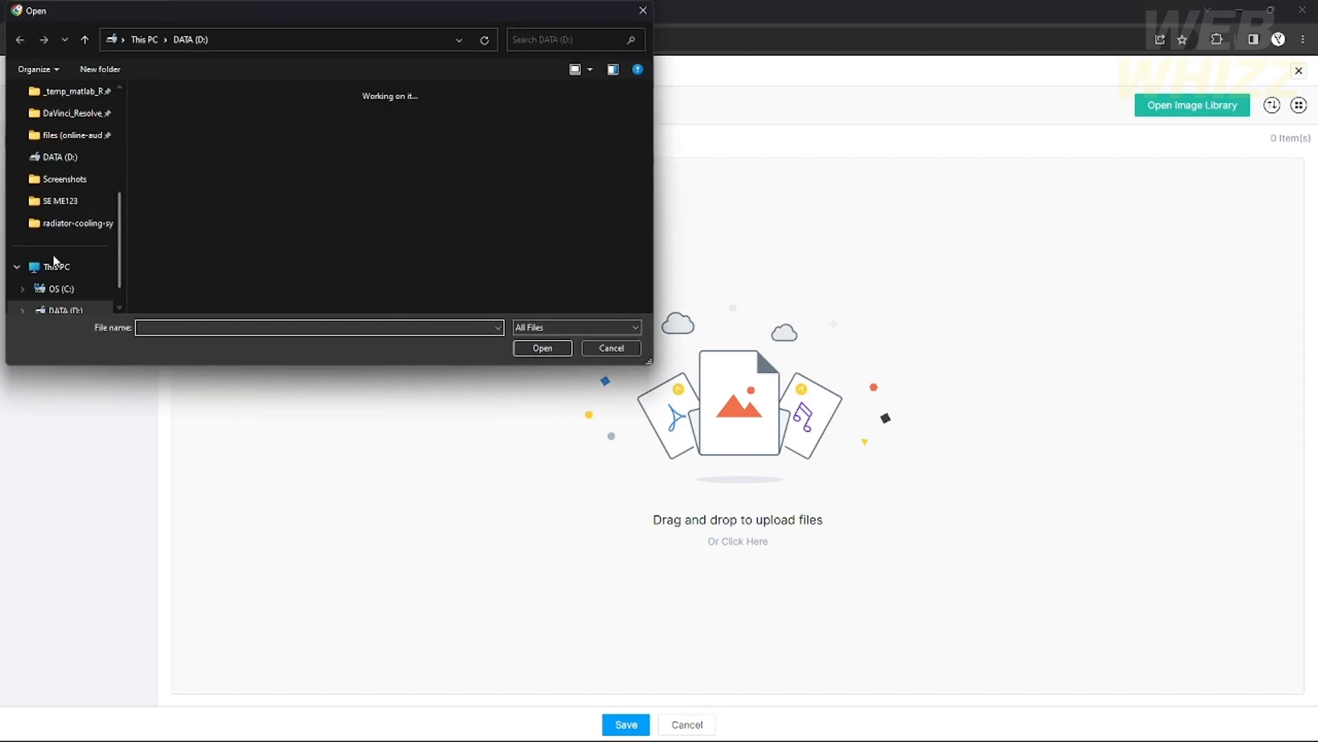
scroll(69, 240, "down", 2)
scroll(65, 200, "up", 5)
left_click(61, 93)
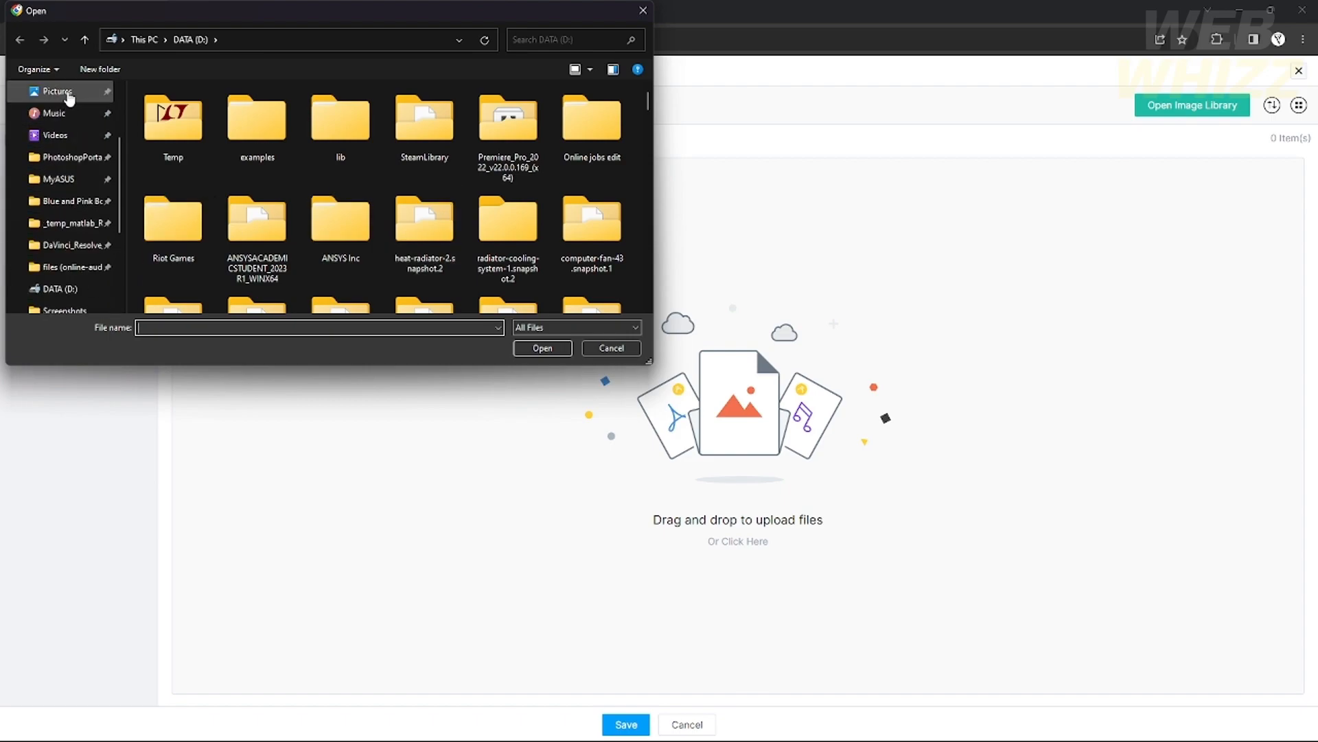
scroll(355, 245, "down", 5)
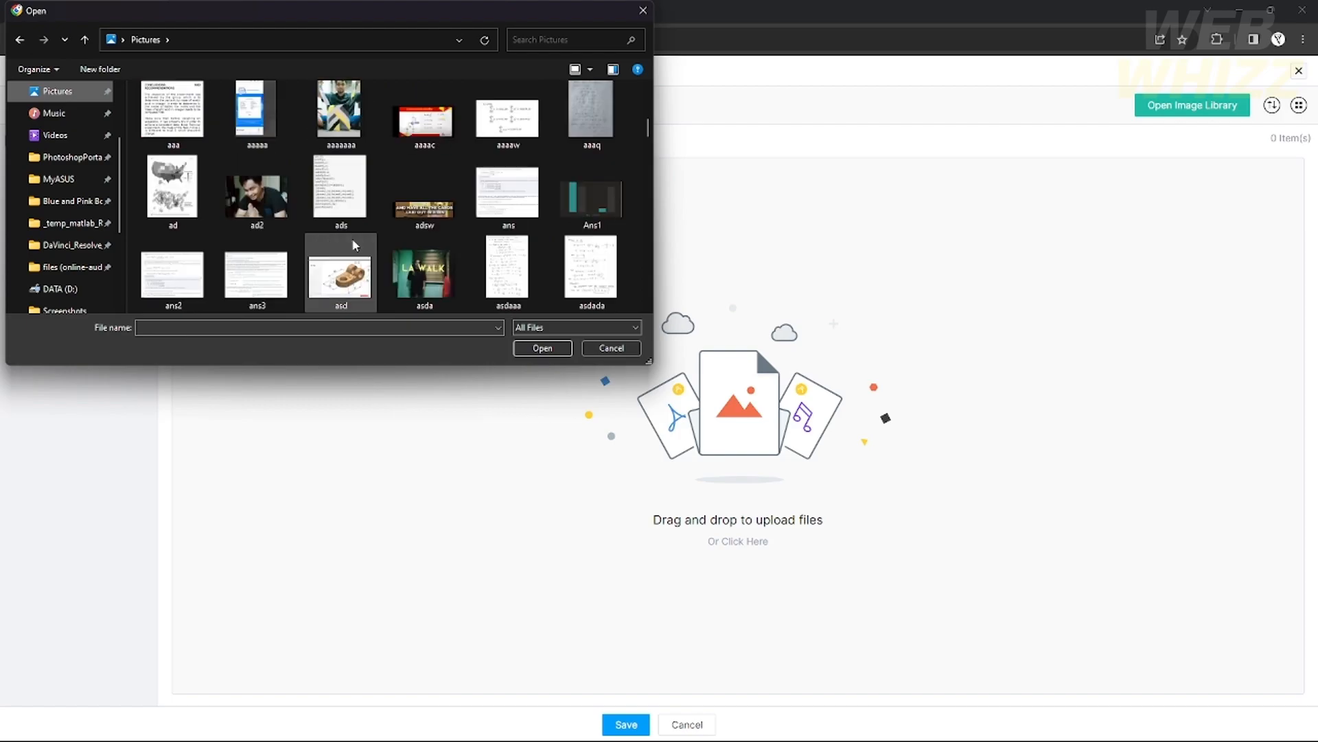
scroll(355, 245, "down", 3)
left_click(450, 205)
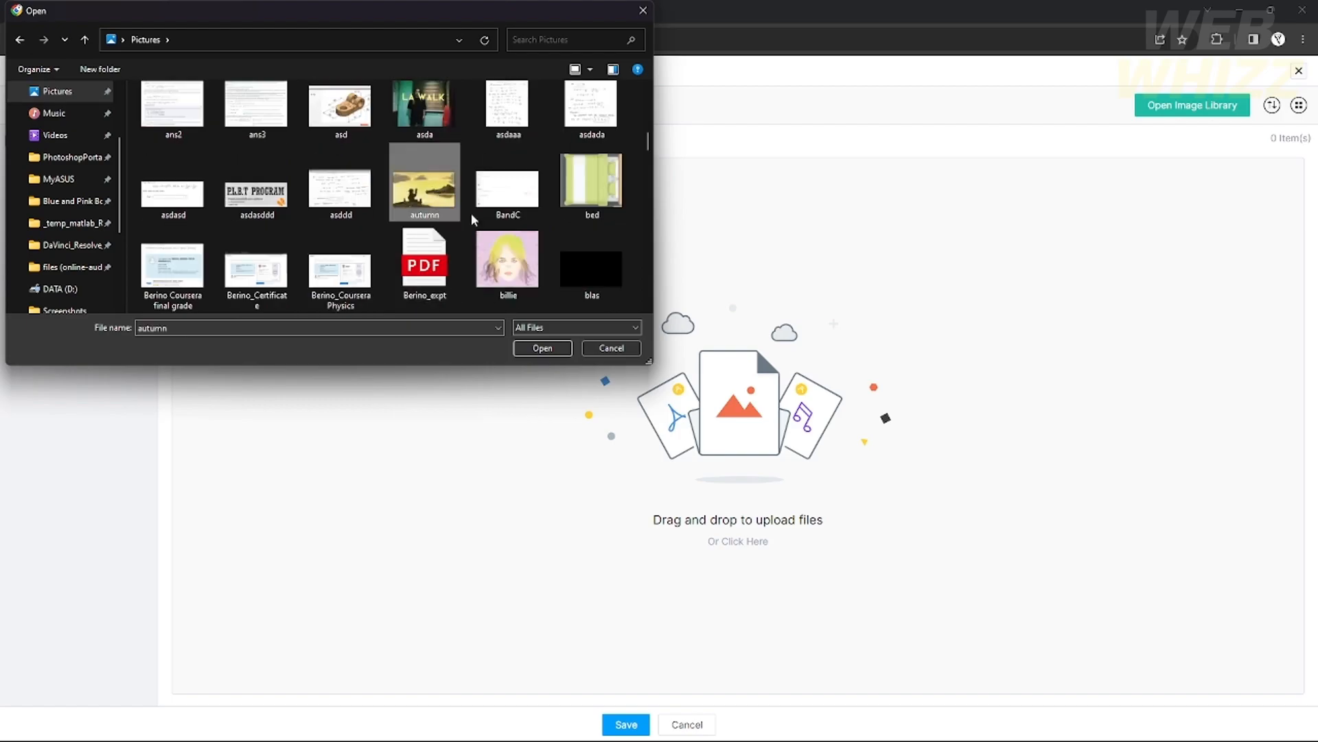
left_click(552, 348)
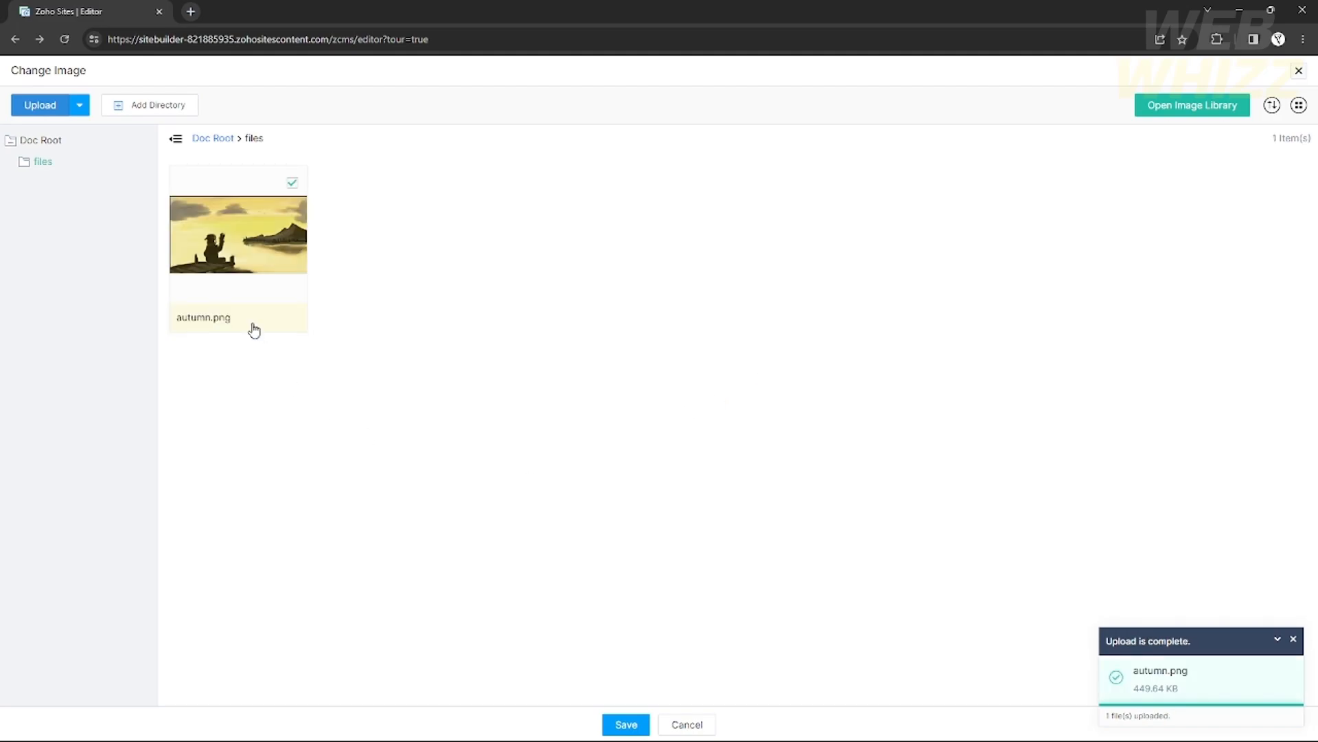
Apply autumn.png as the hero slide's background image and close the slide settings.
left_click(626, 732)
left_click(250, 224)
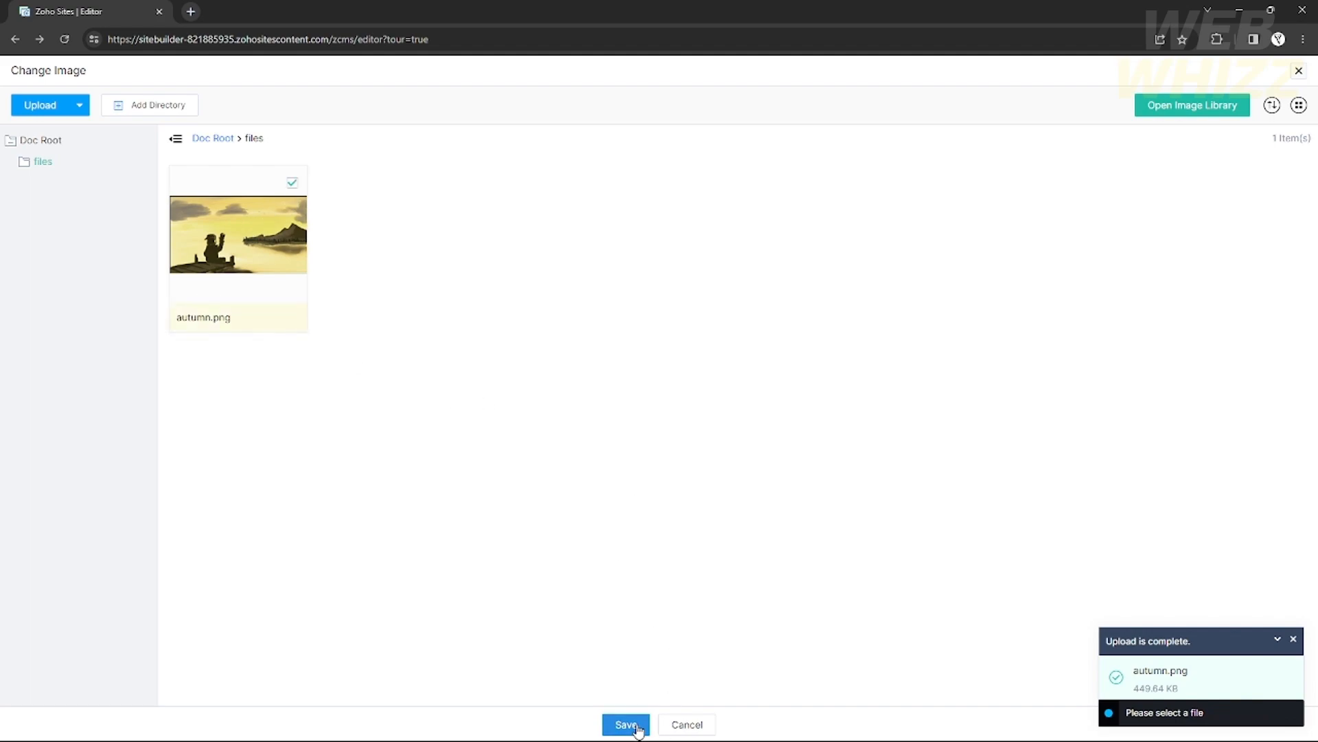
left_click(638, 730)
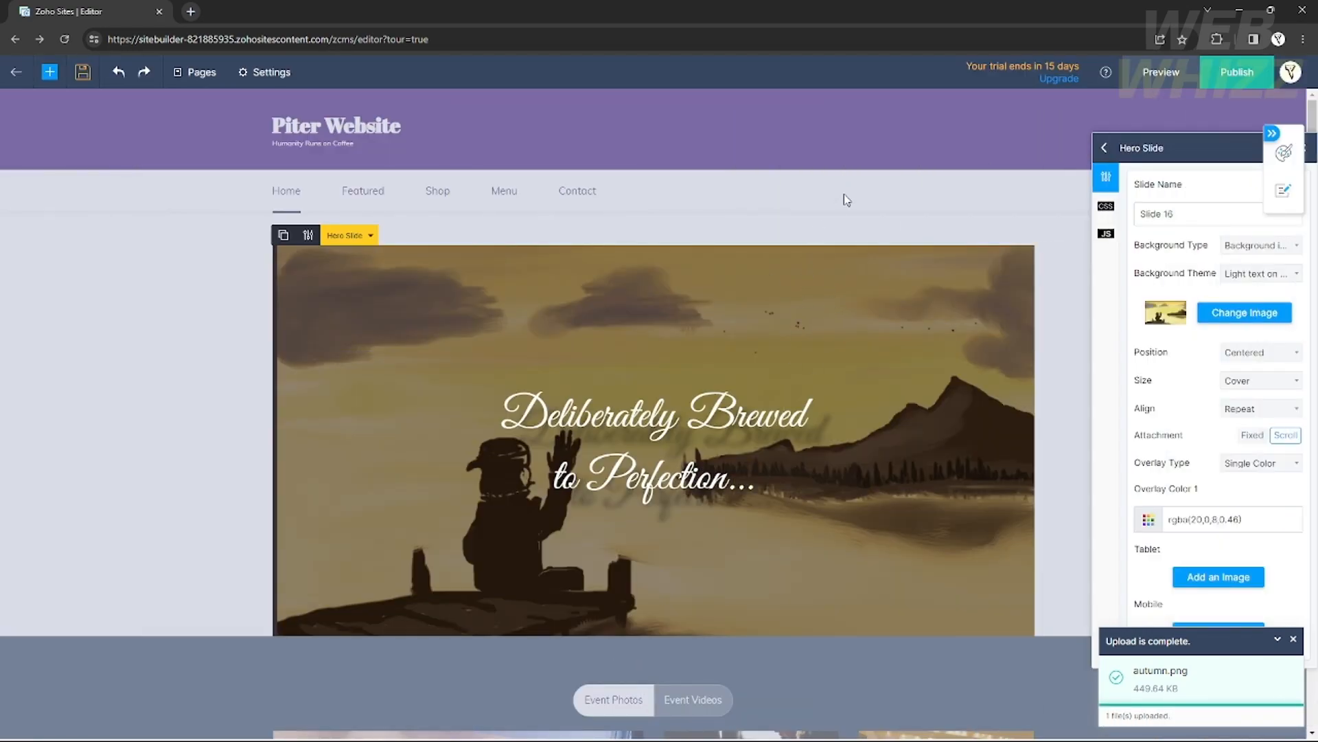
left_click(844, 200)
Dismiss the upload notice and review the home page from the hero slide down to the menu section.
scroll(886, 508, "down", 4)
scroll(893, 522, "up", 3)
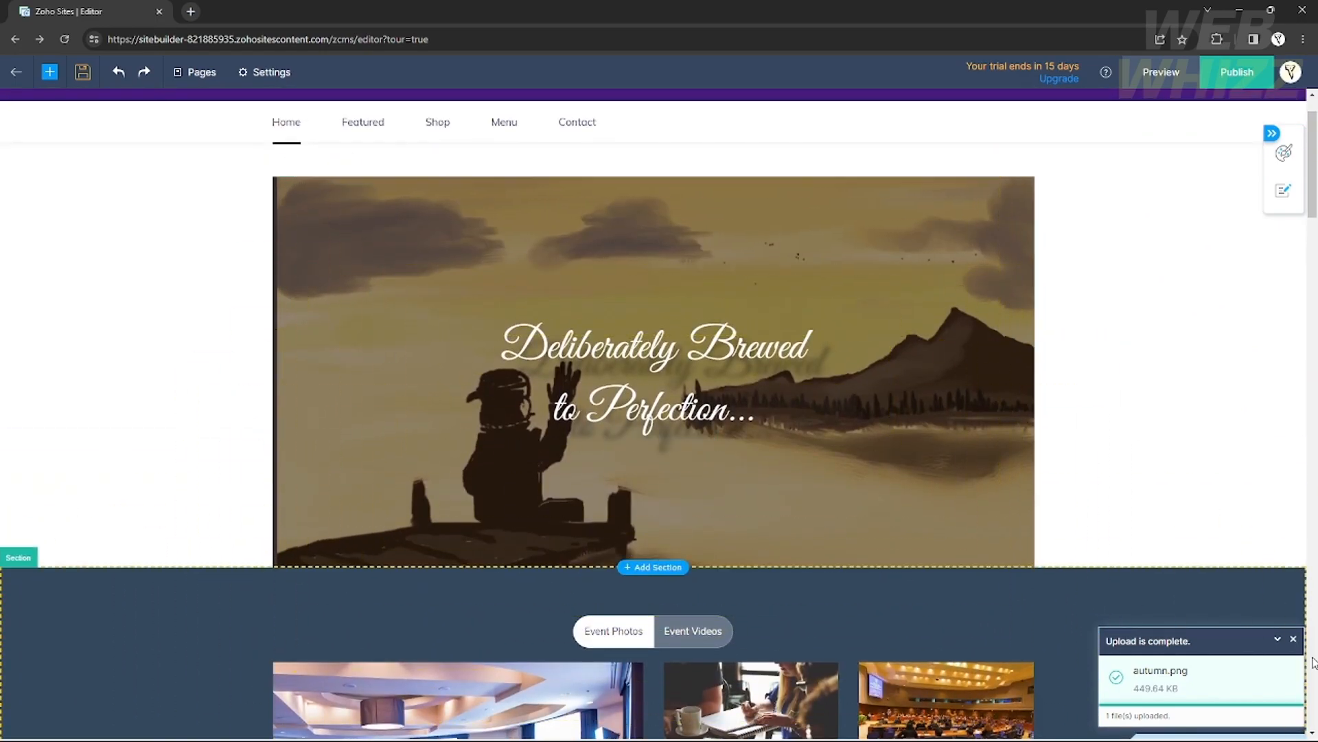
left_click(1294, 640)
scroll(925, 566, "up", 1)
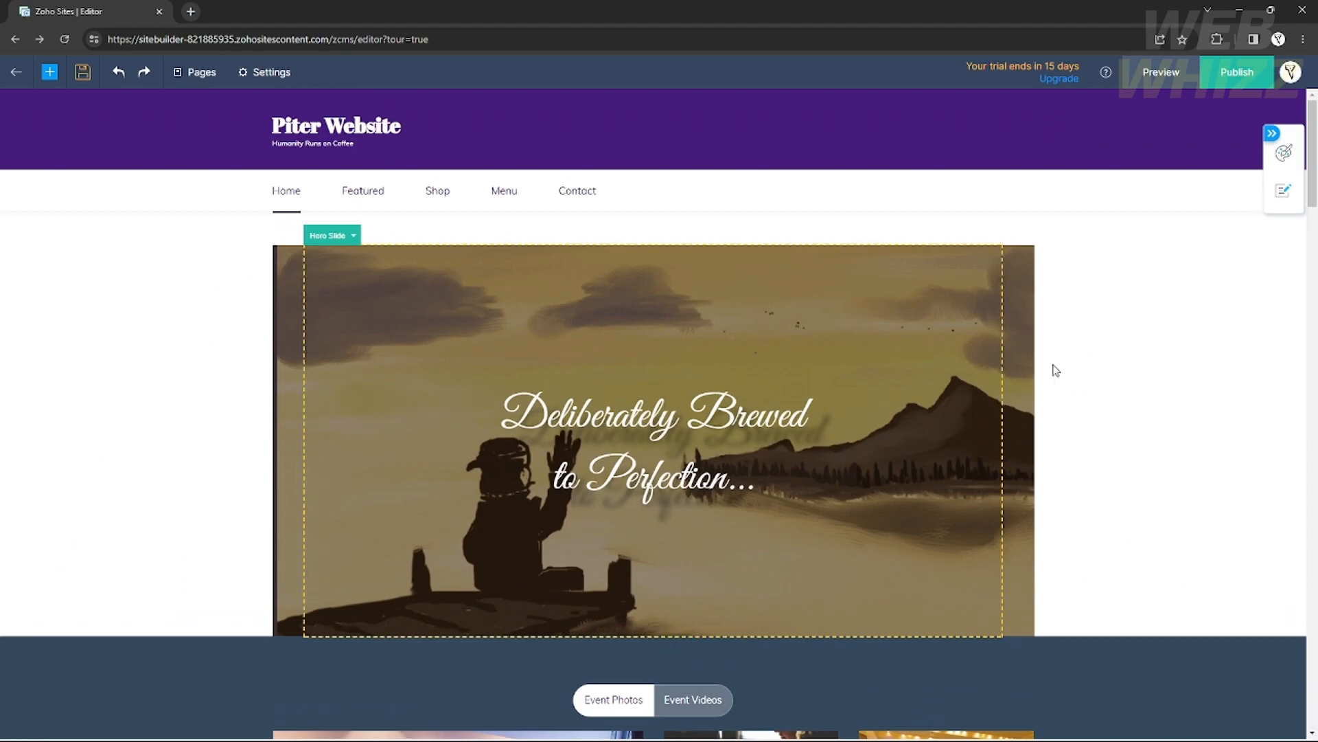
scroll(1014, 399, "down", 5)
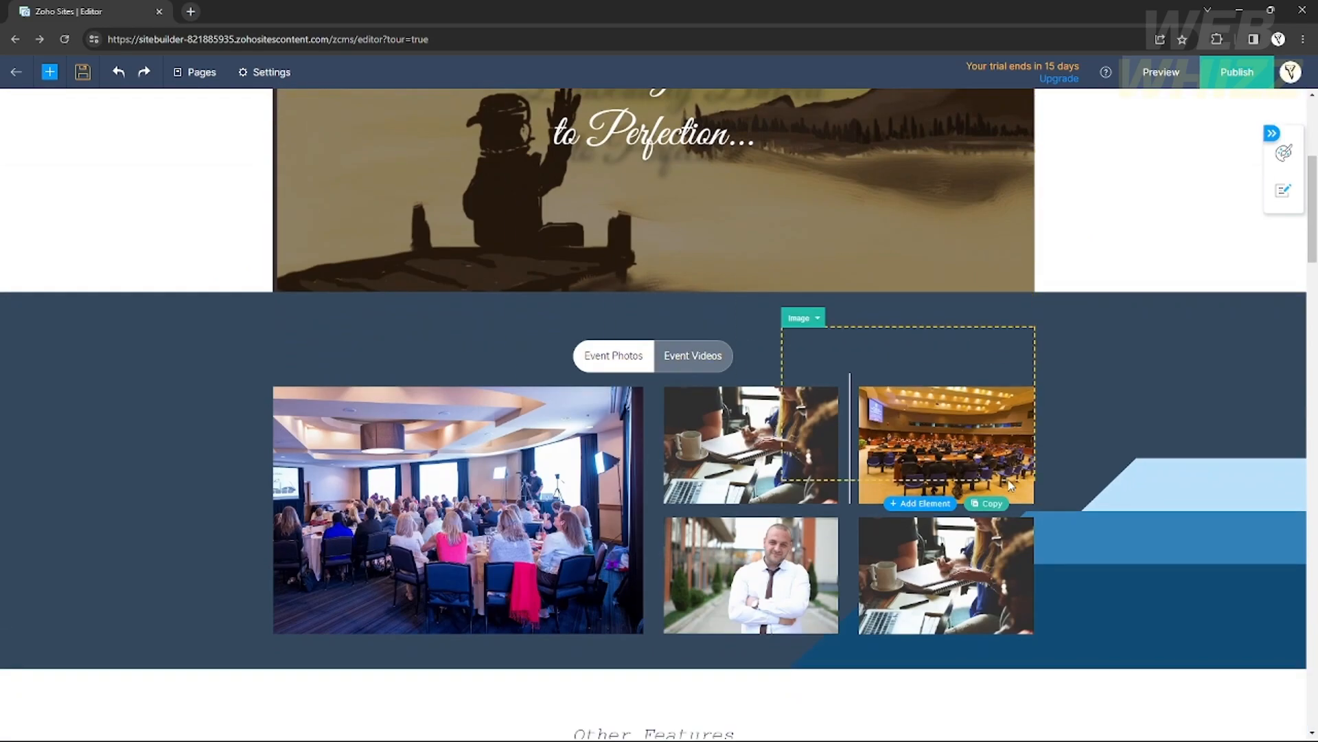
scroll(894, 427, "down", 3)
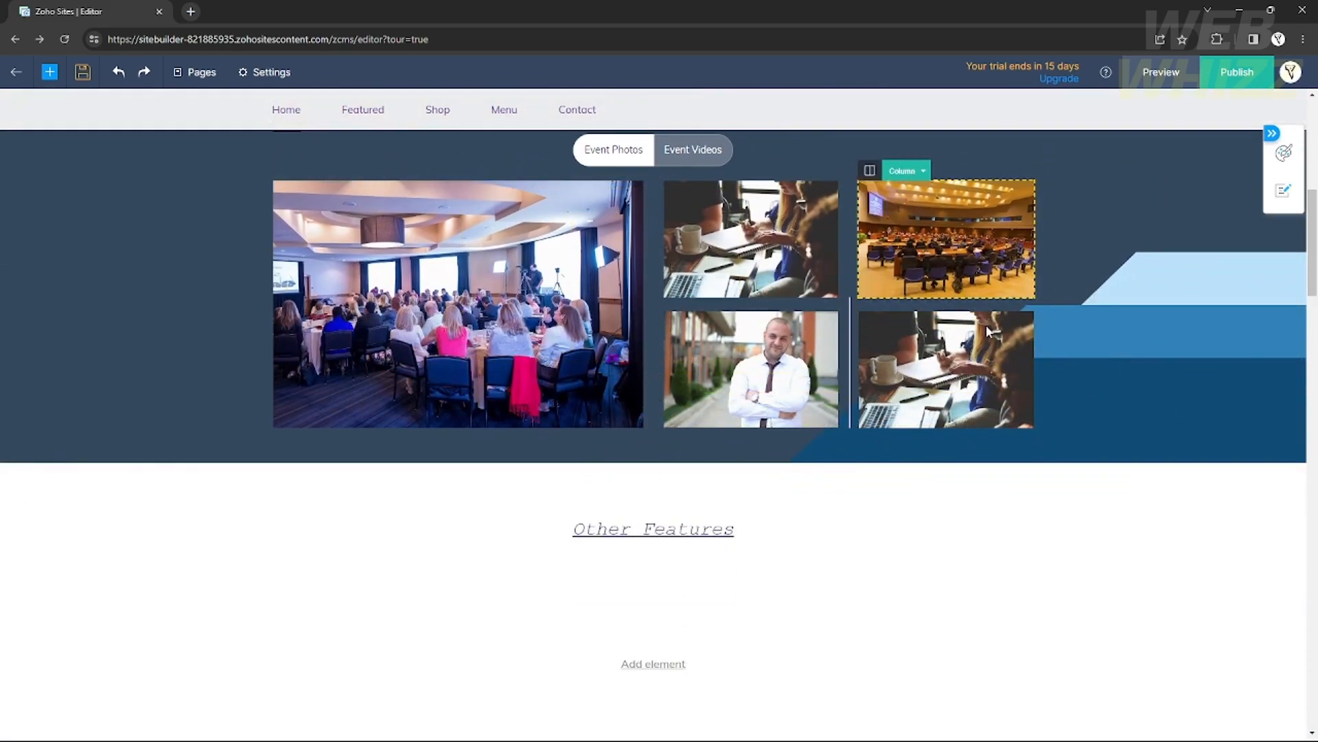
scroll(754, 394, "down", 12)
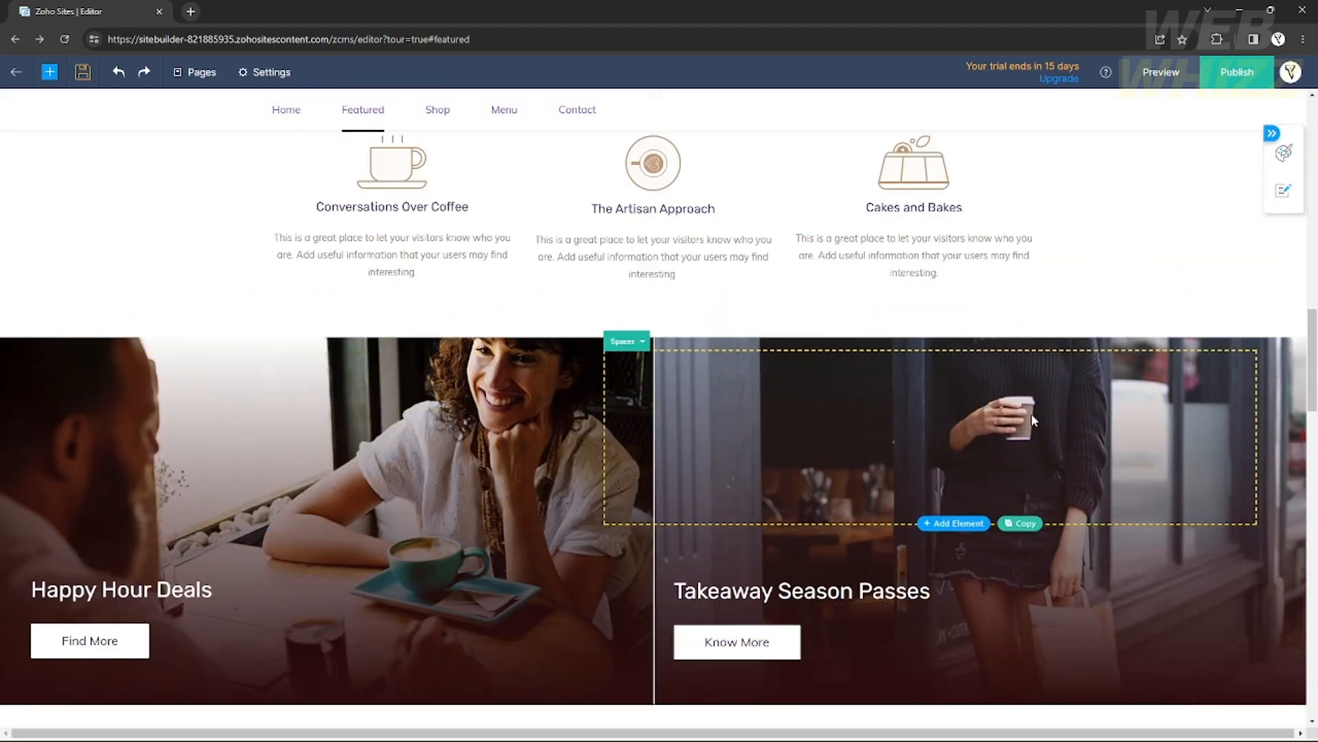
scroll(755, 508, "down", 4)
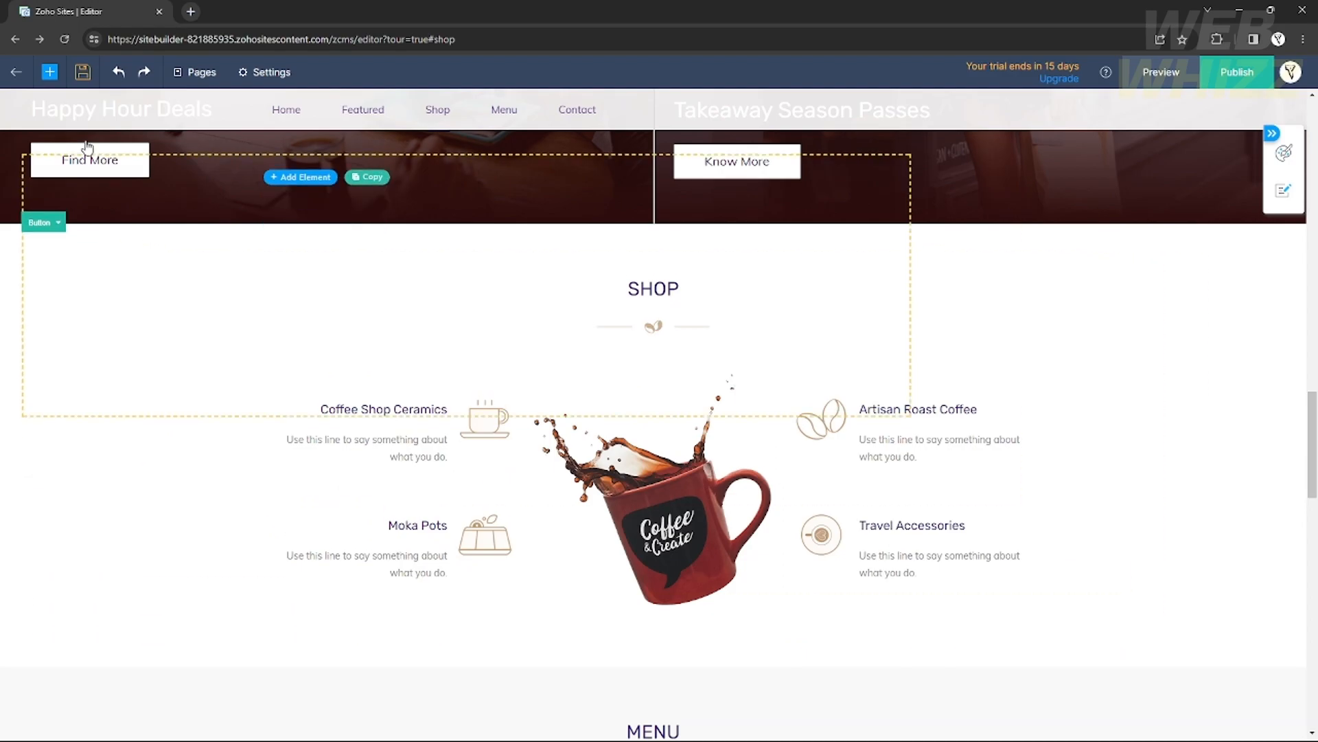
Open the site in the Visual Editor and look over the desktop preview down to the Featured section.
left_click(52, 75)
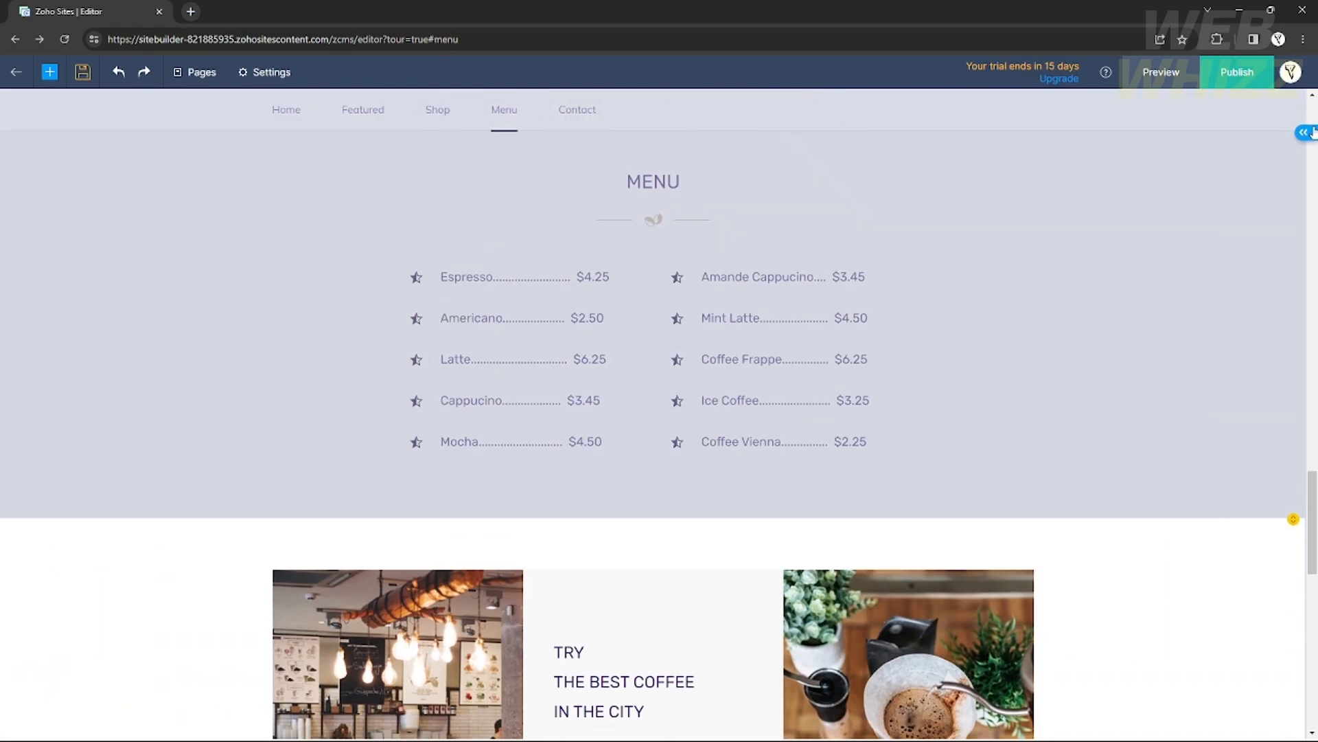
left_click(1310, 134)
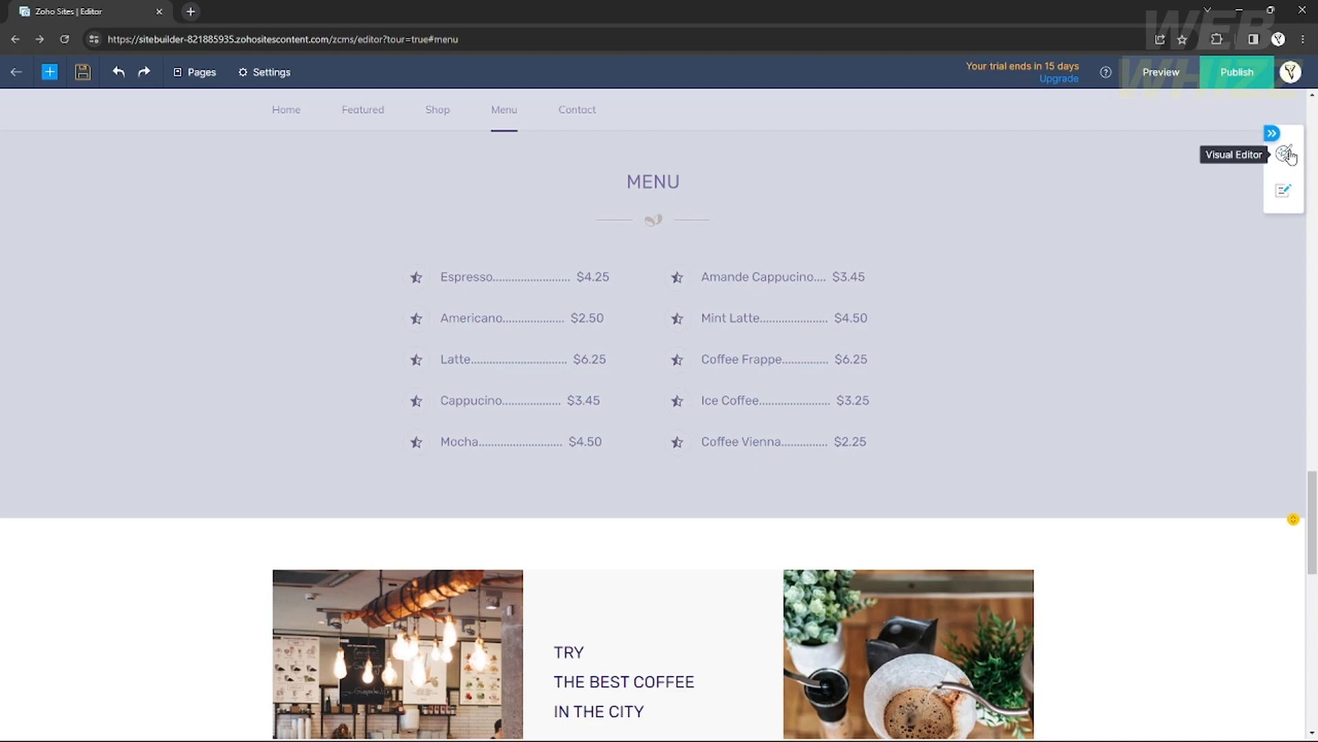
left_click(1285, 154)
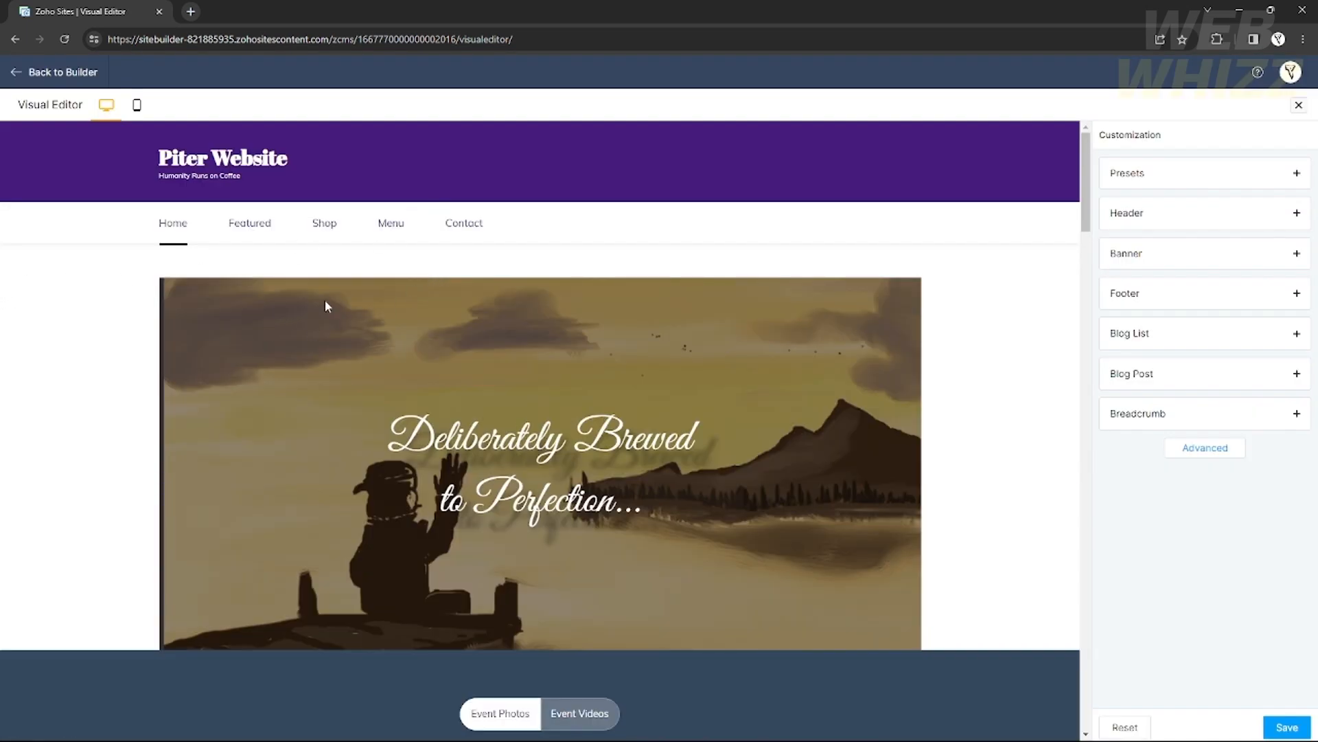
scroll(326, 301, "down", 10)
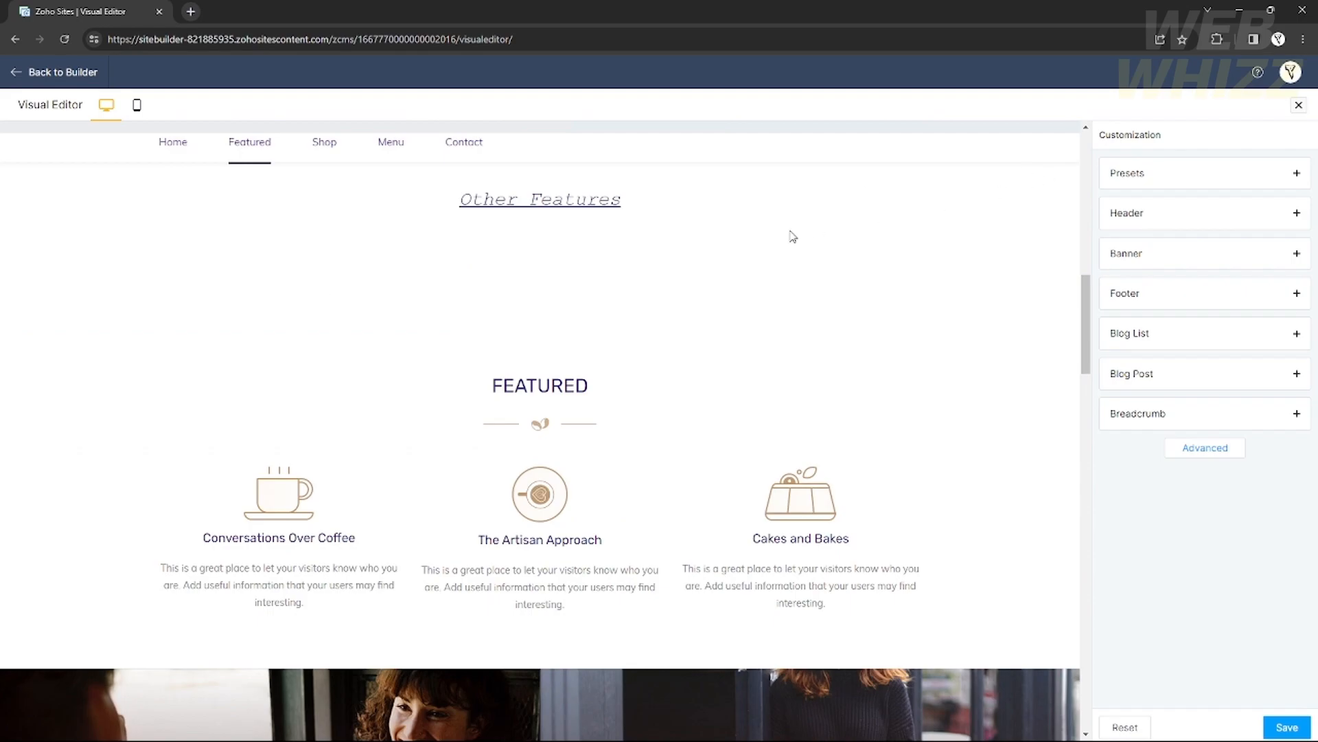
scroll(797, 235, "up", 10)
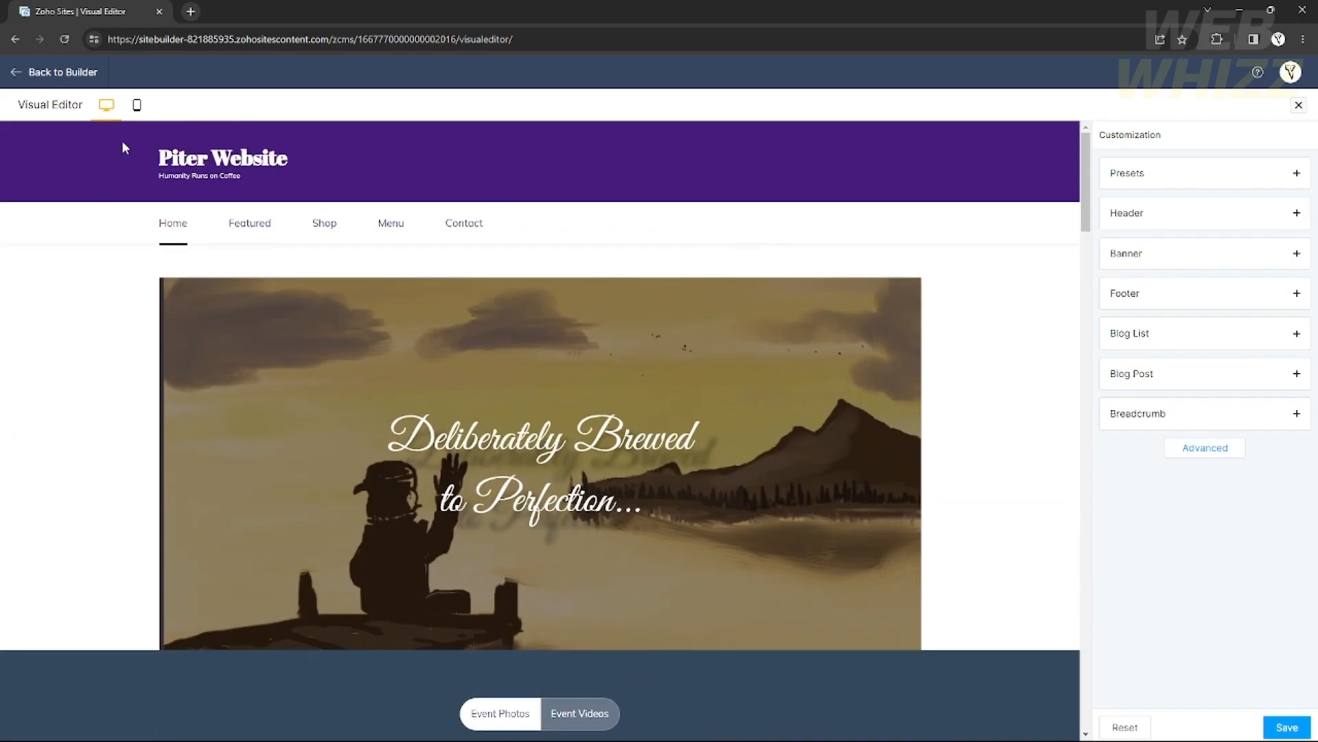
Switch the Visual Editor to the mobile preview and examine how the home page sections stack on a phone.
left_click(138, 106)
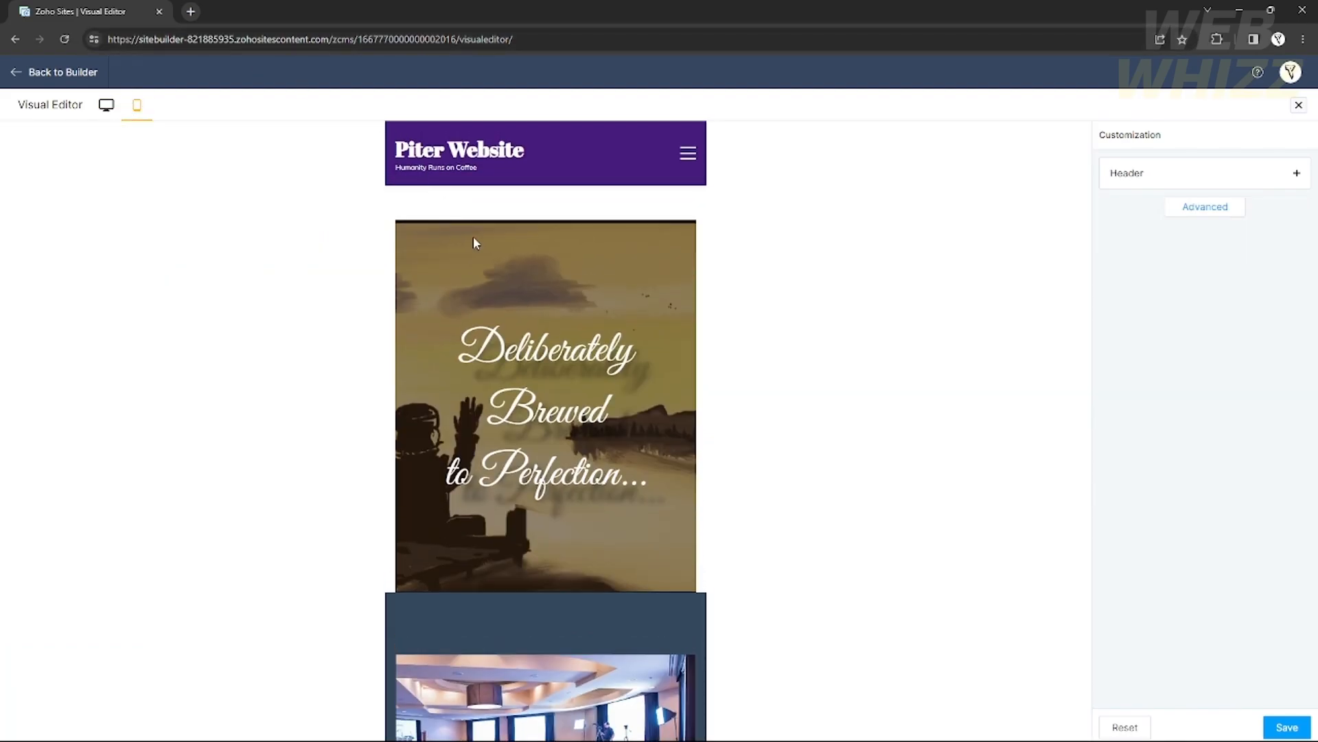
scroll(527, 268, "down", 20)
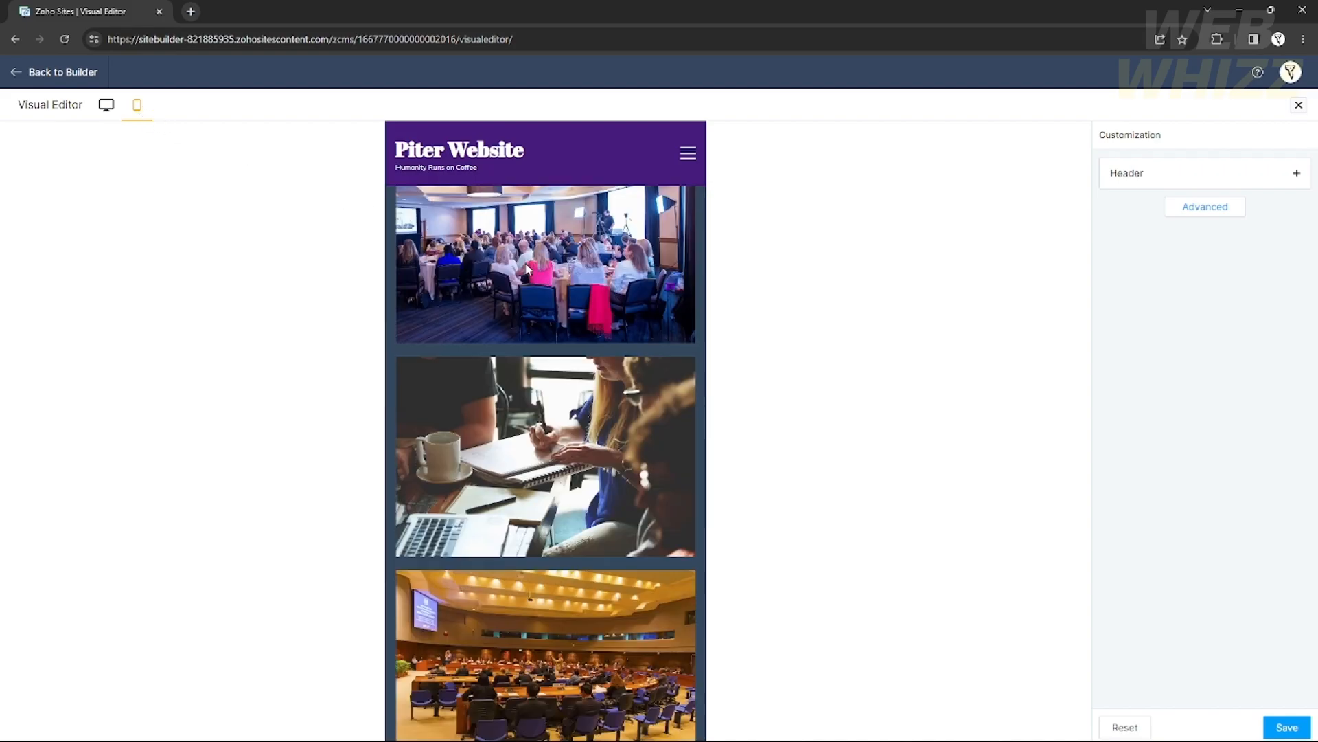
scroll(527, 268, "down", 20)
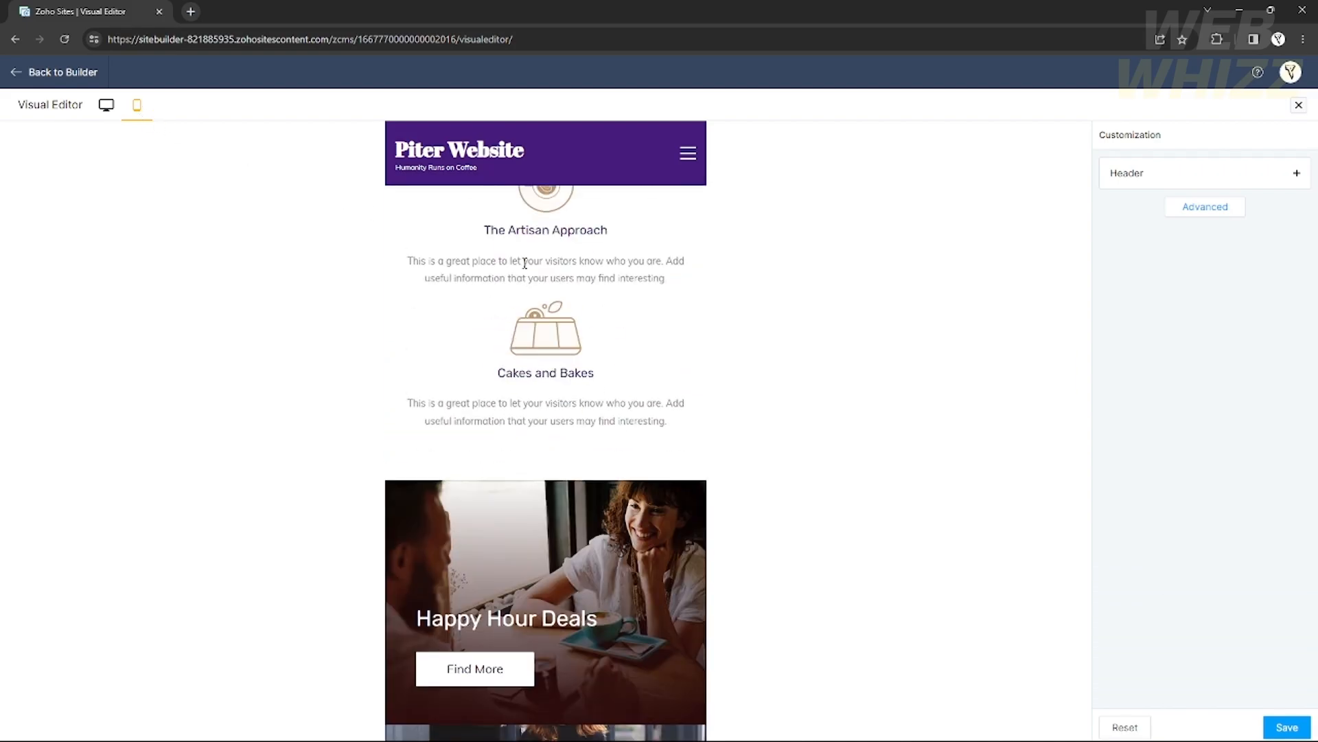
scroll(527, 269, "down", 20)
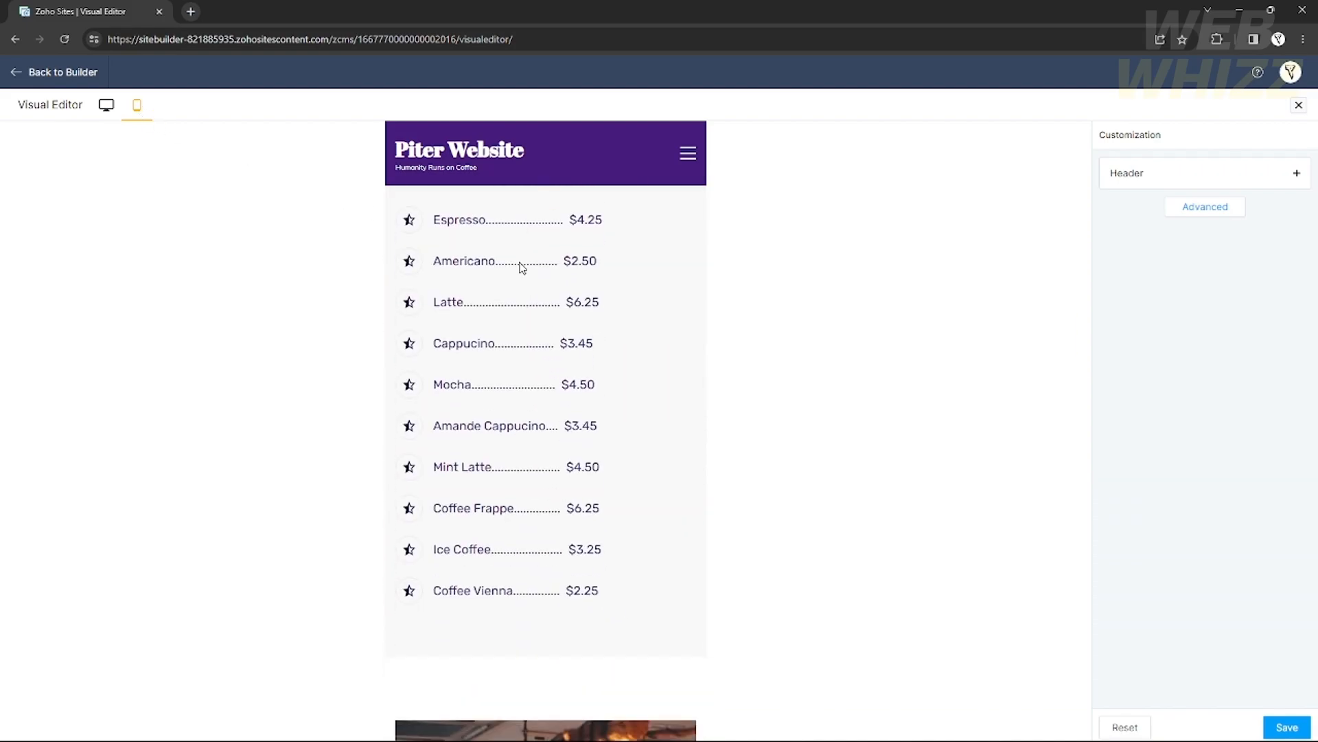
scroll(518, 262, "down", 7)
scroll(566, 345, "up", 15)
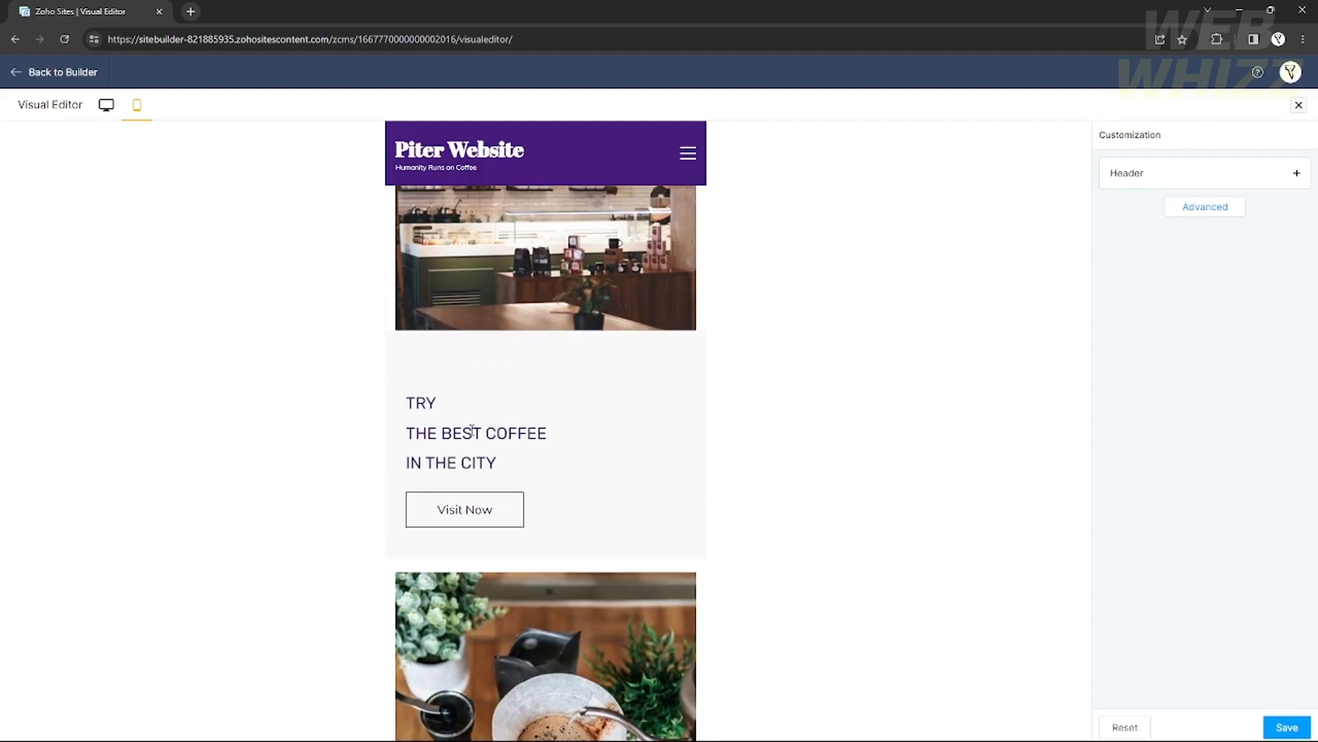
scroll(472, 431, "up", 10)
double_click(470, 375)
scroll(465, 357, "up", 3)
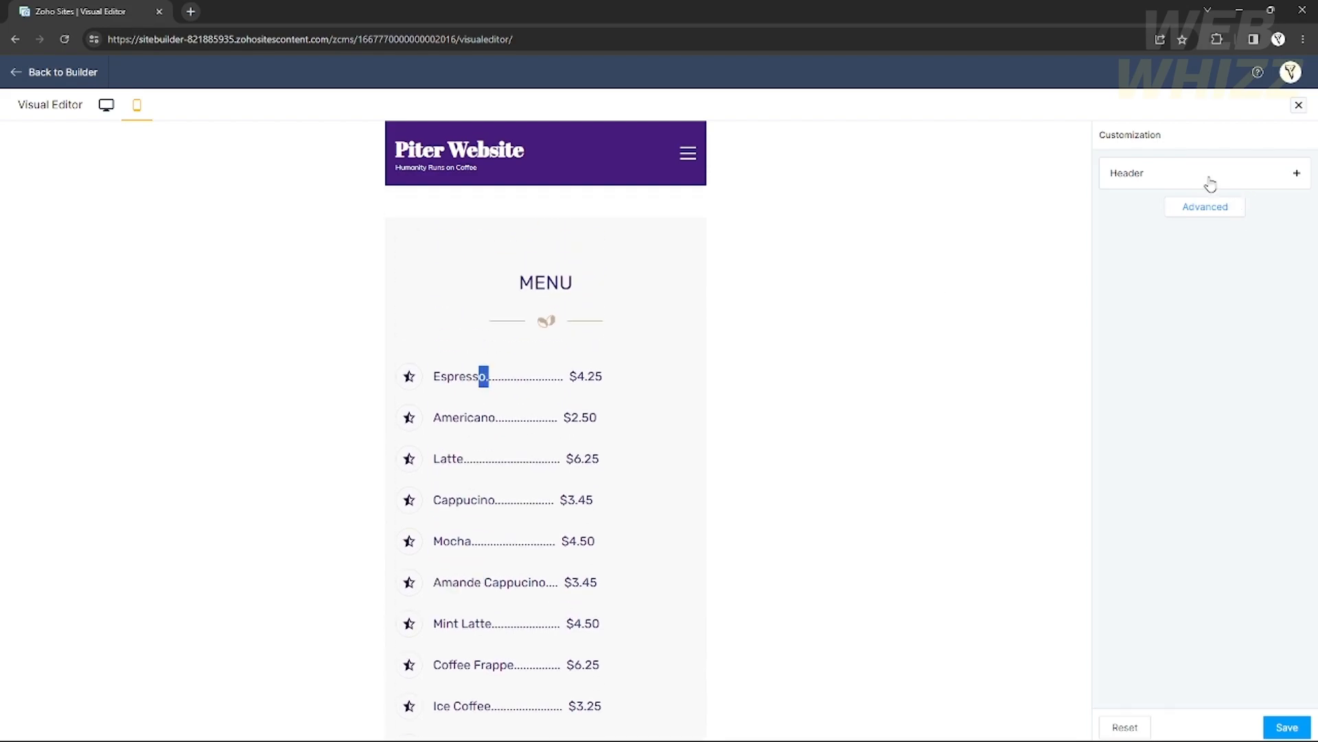
left_click(589, 287)
scroll(427, 252, "up", 5)
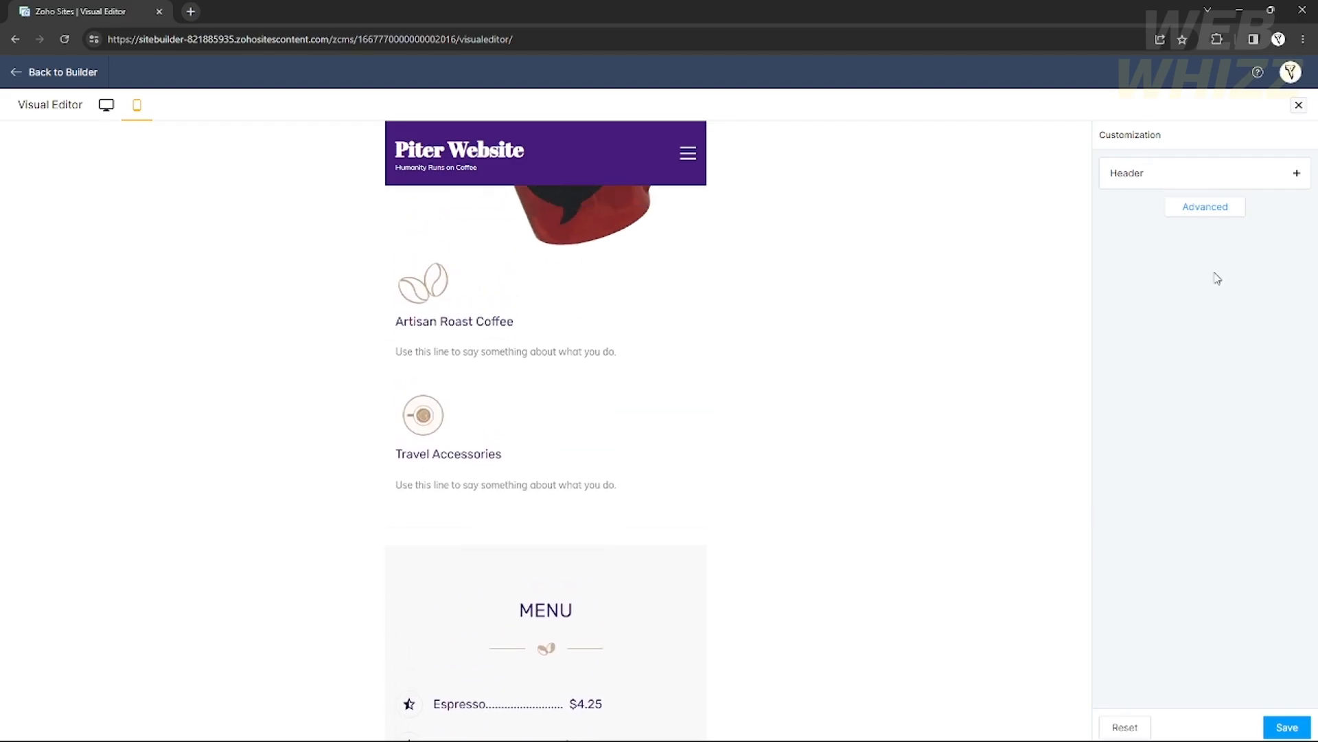
Open the advanced mobile customization options, test the Know More link and look over the upper sections of the mobile preview.
left_click(1205, 207)
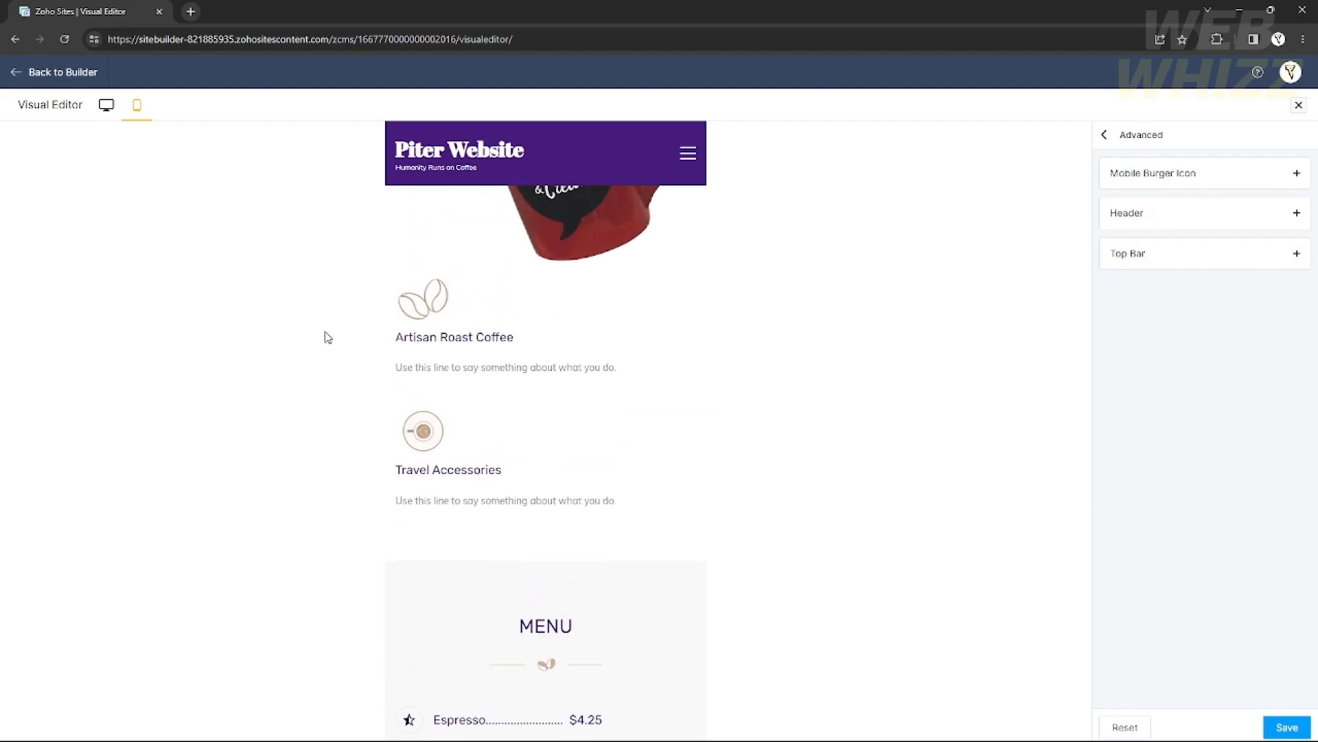
scroll(500, 374, "up", 10)
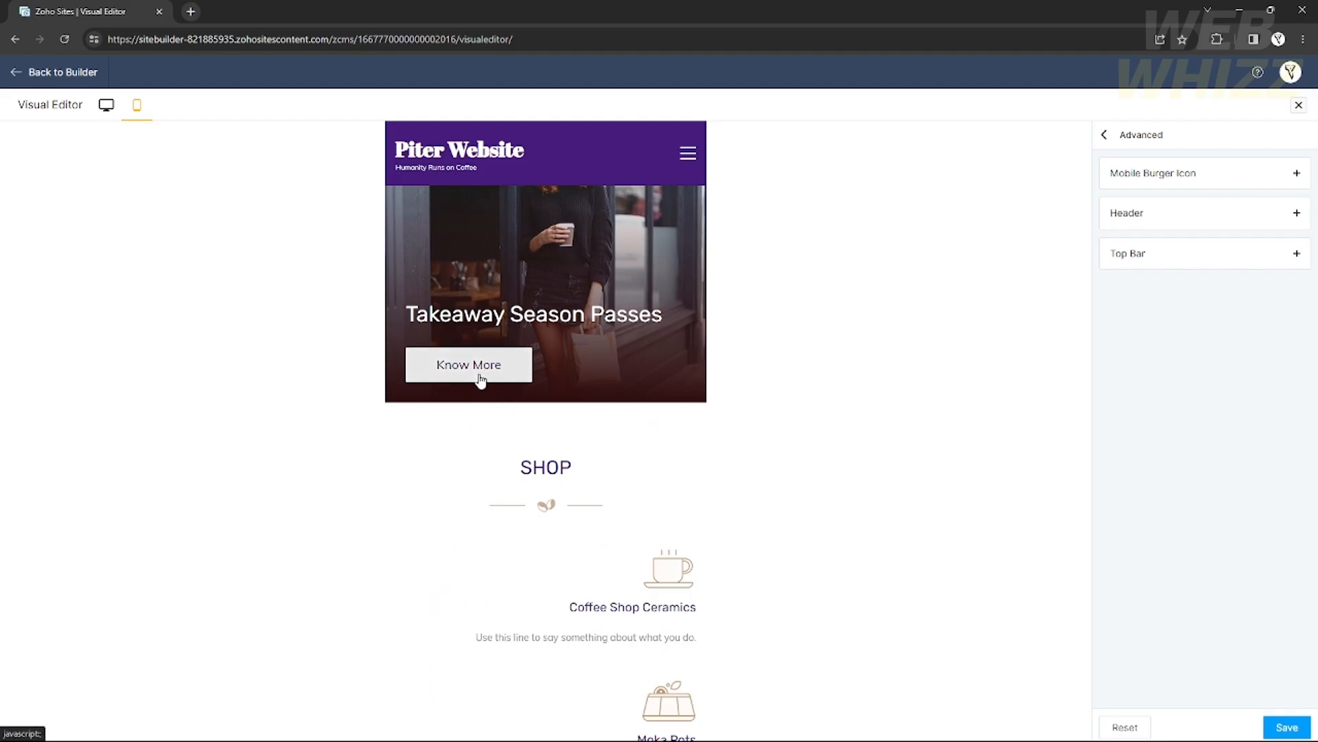
left_click(481, 380)
scroll(493, 329, "up", 5)
scroll(498, 336, "up", 10)
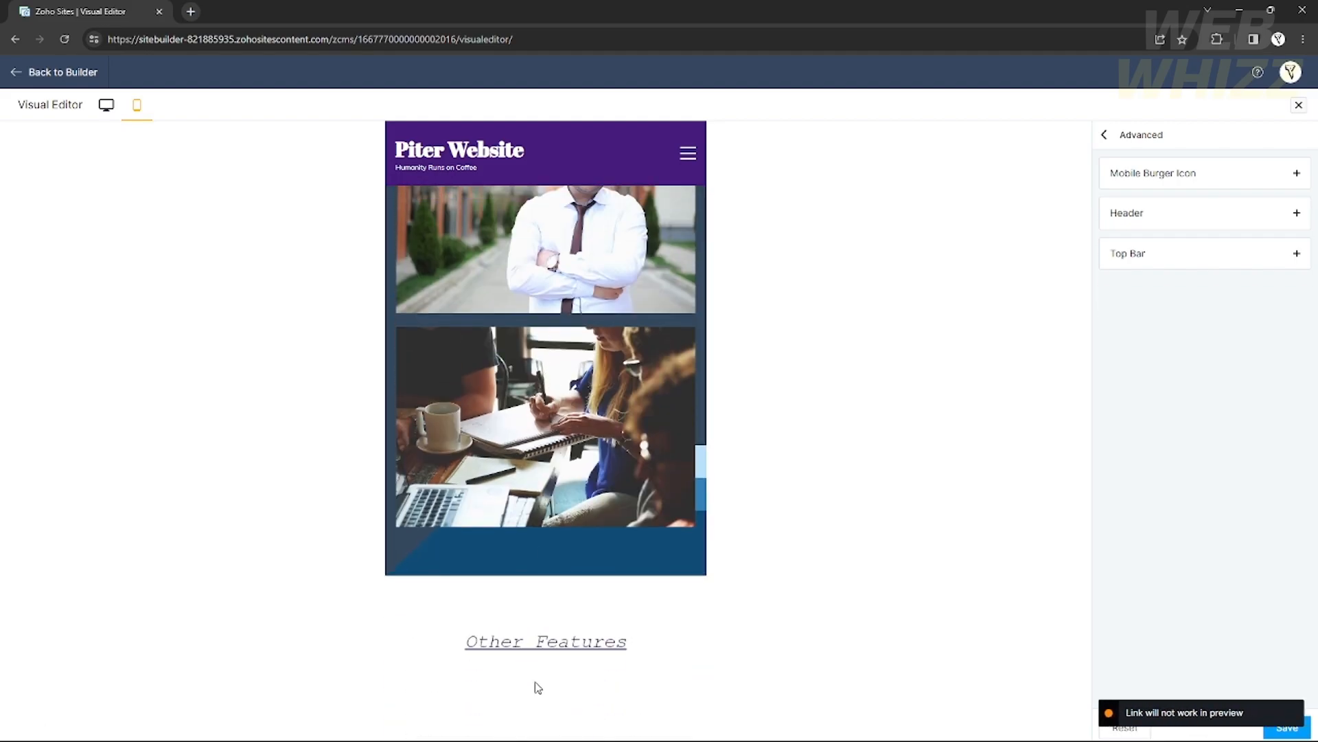
Return the Visual Editor to the desktop preview and view the hero slide again.
left_click(106, 106)
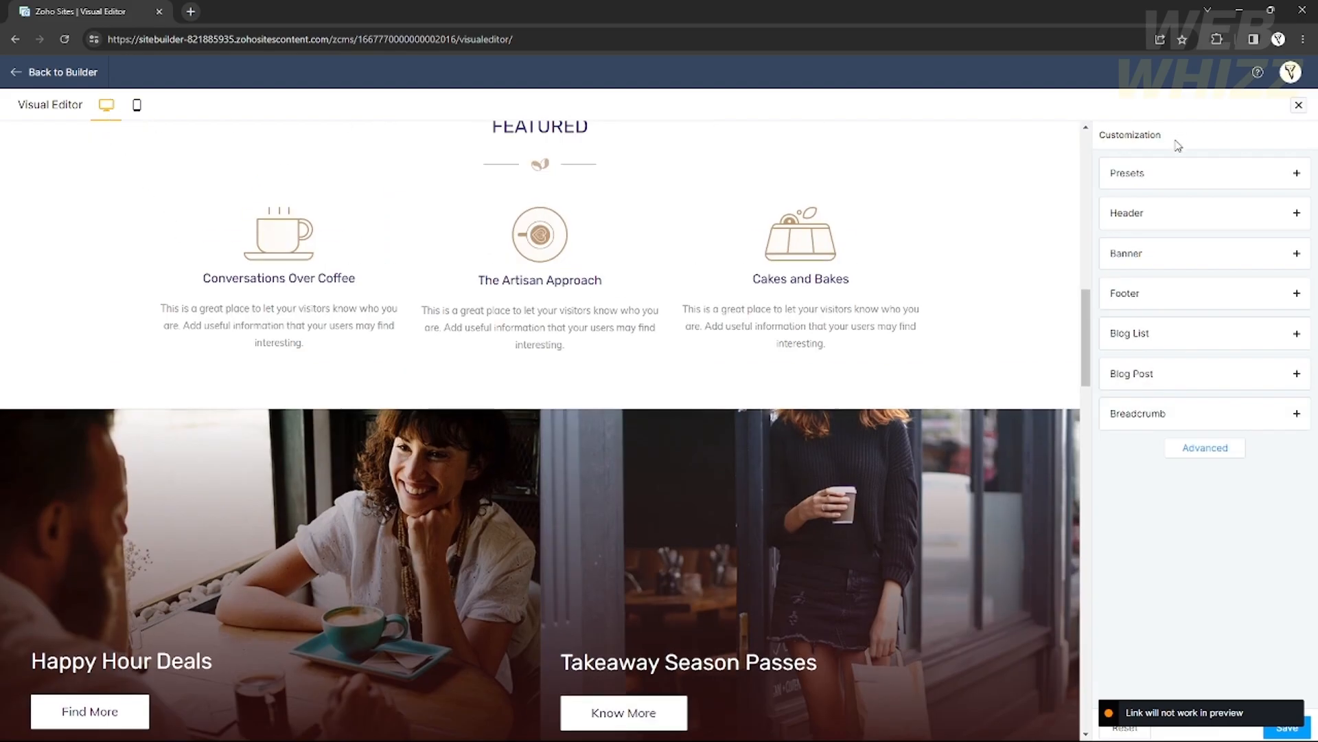
scroll(816, 465, "up", 4)
scroll(816, 467, "up", 10)
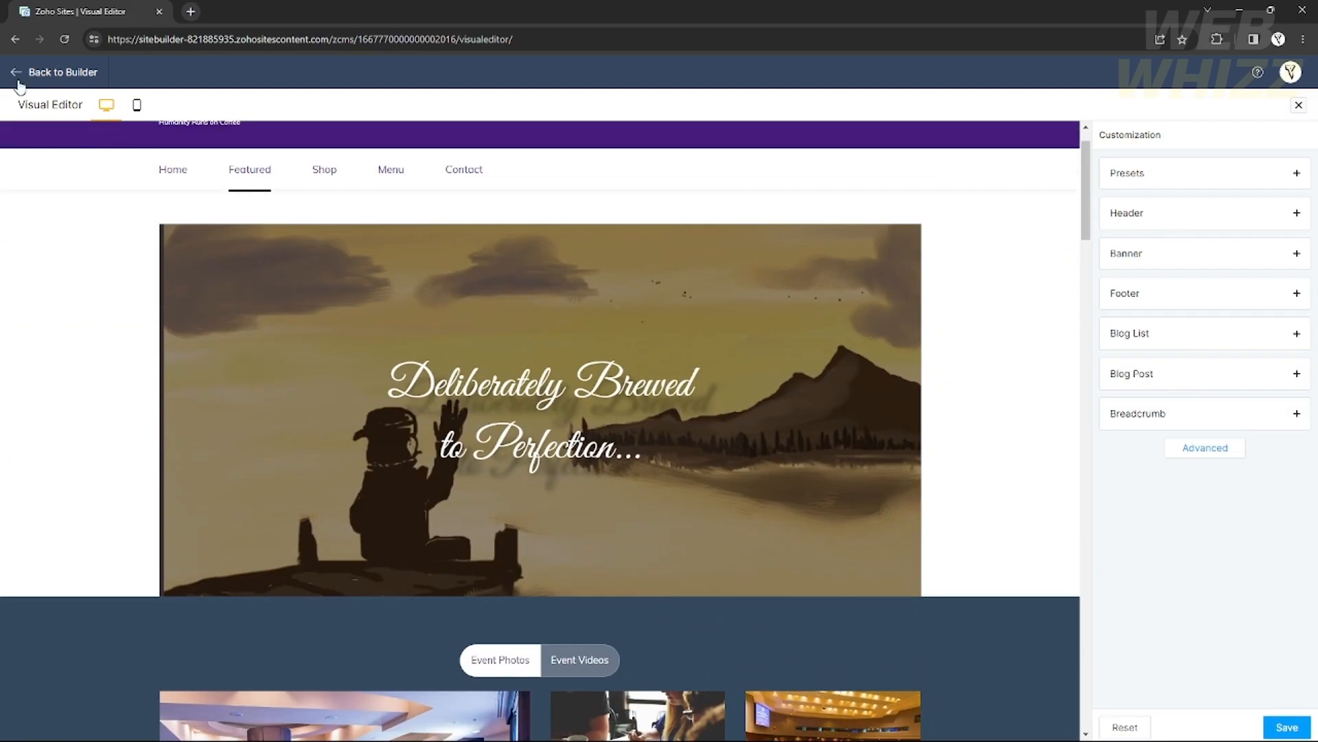
Return to the site builder, start adding a new page and look through the form's page, SEO and code fields.
left_click(15, 39)
left_click(641, 445)
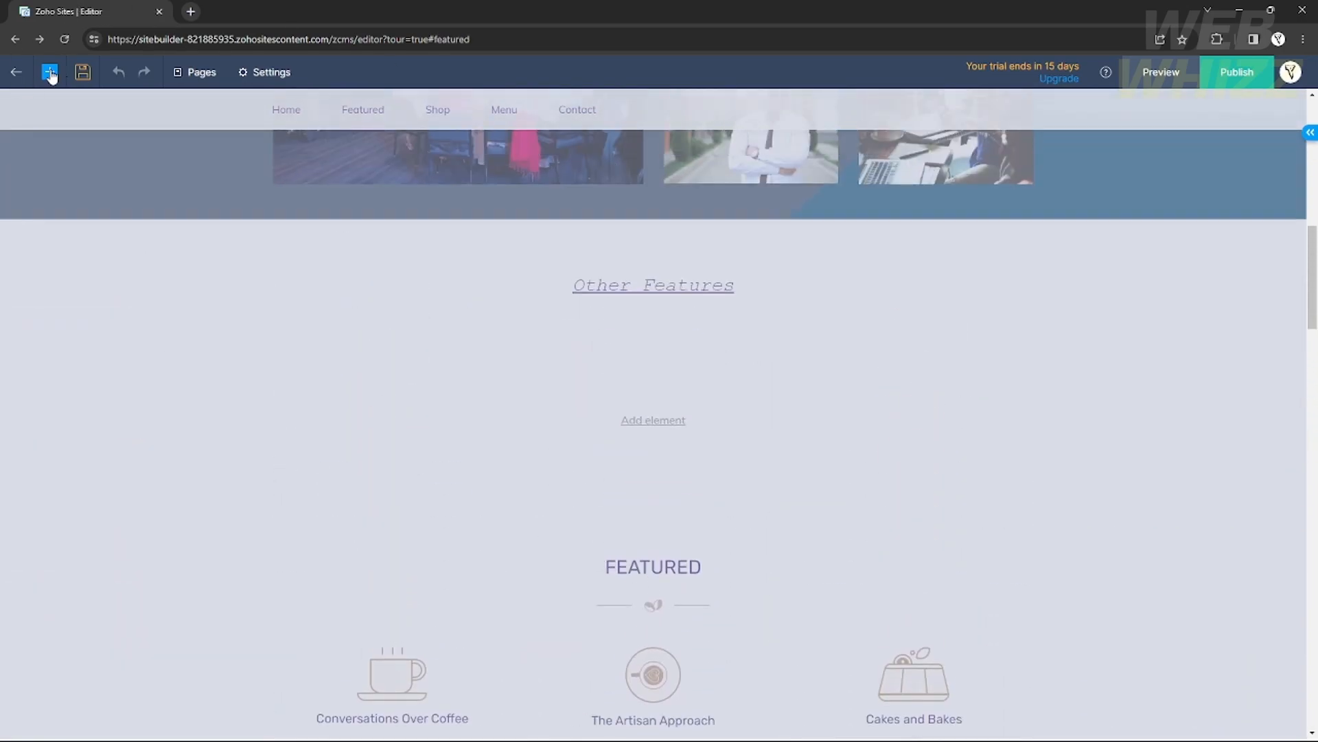
left_click(50, 72)
left_click(81, 192)
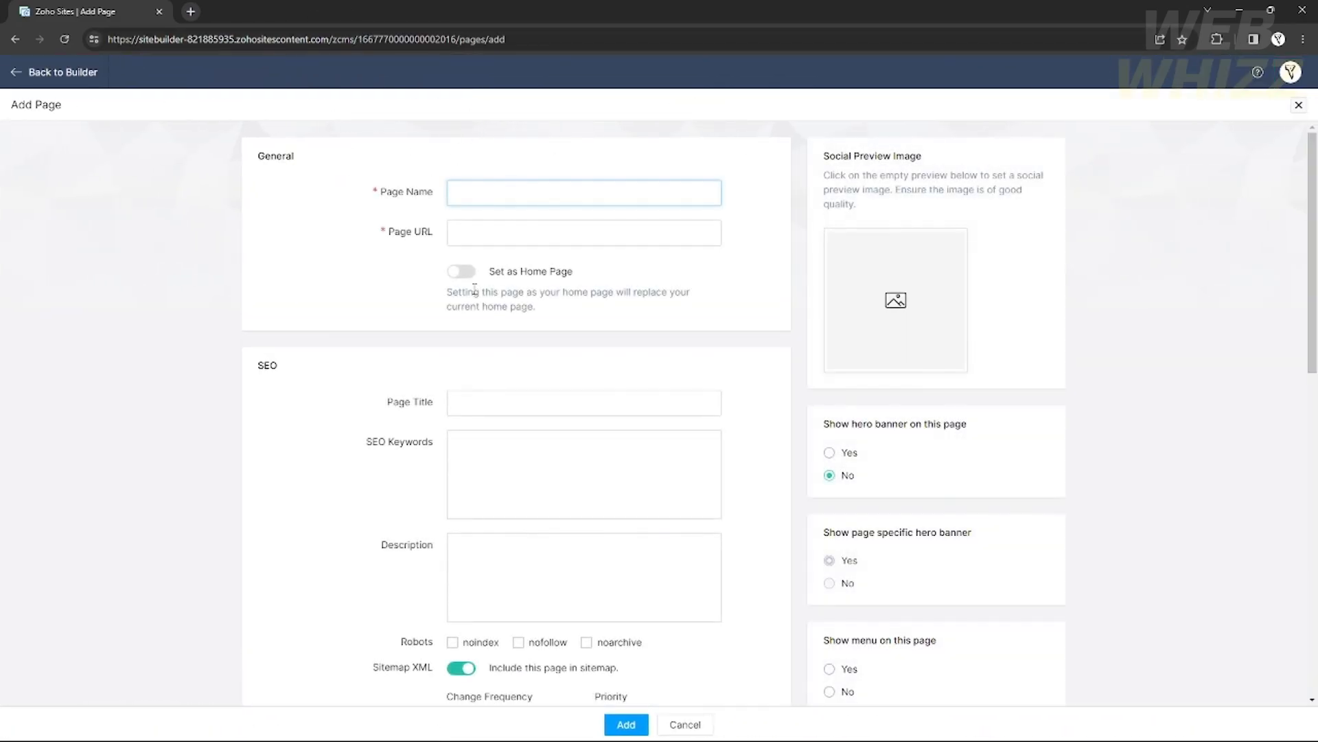
scroll(500, 306, "down", 10)
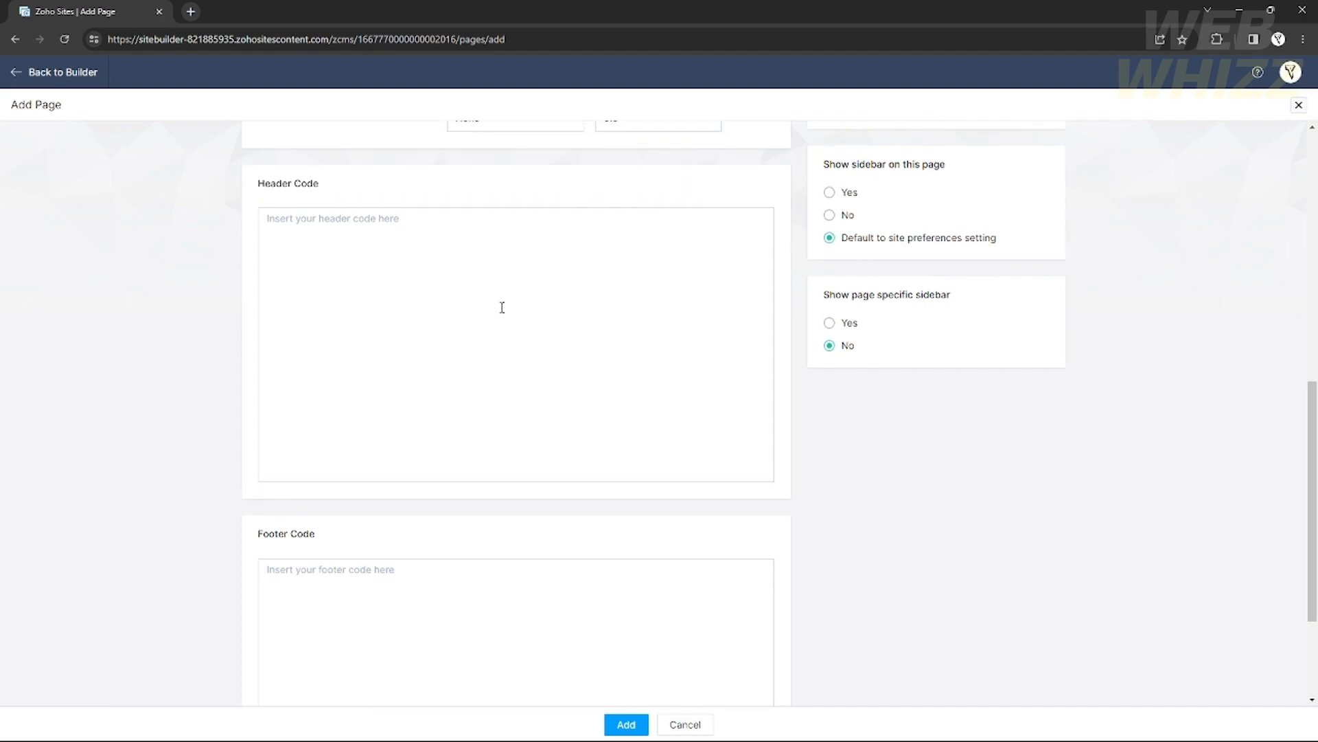
scroll(503, 312, "up", 8)
scroll(468, 187, "up", 1)
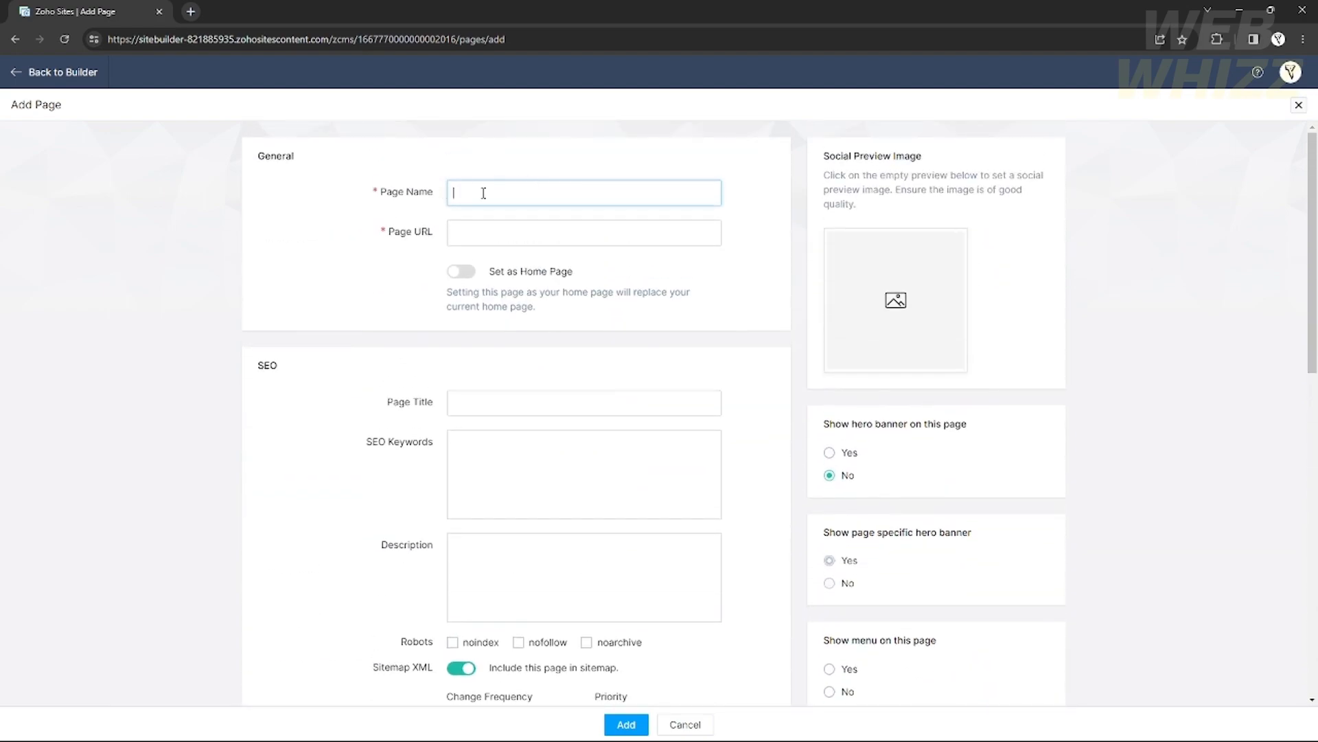
Review the new page form's URL, SEO and sitemap fields and return to the builder without adding the page.
left_click(508, 228)
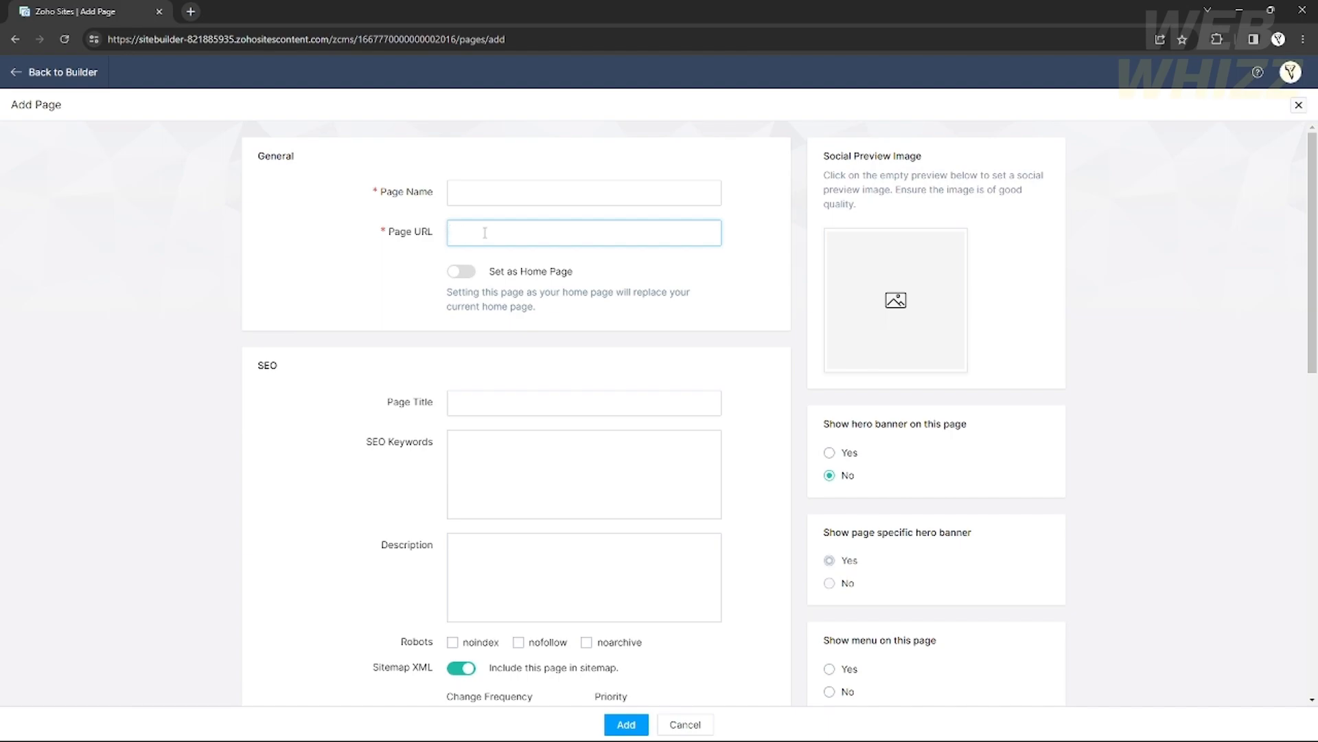
scroll(467, 250, "down", 3)
scroll(453, 247, "up", 3)
scroll(456, 242, "down", 1)
scroll(469, 307, "down", 2)
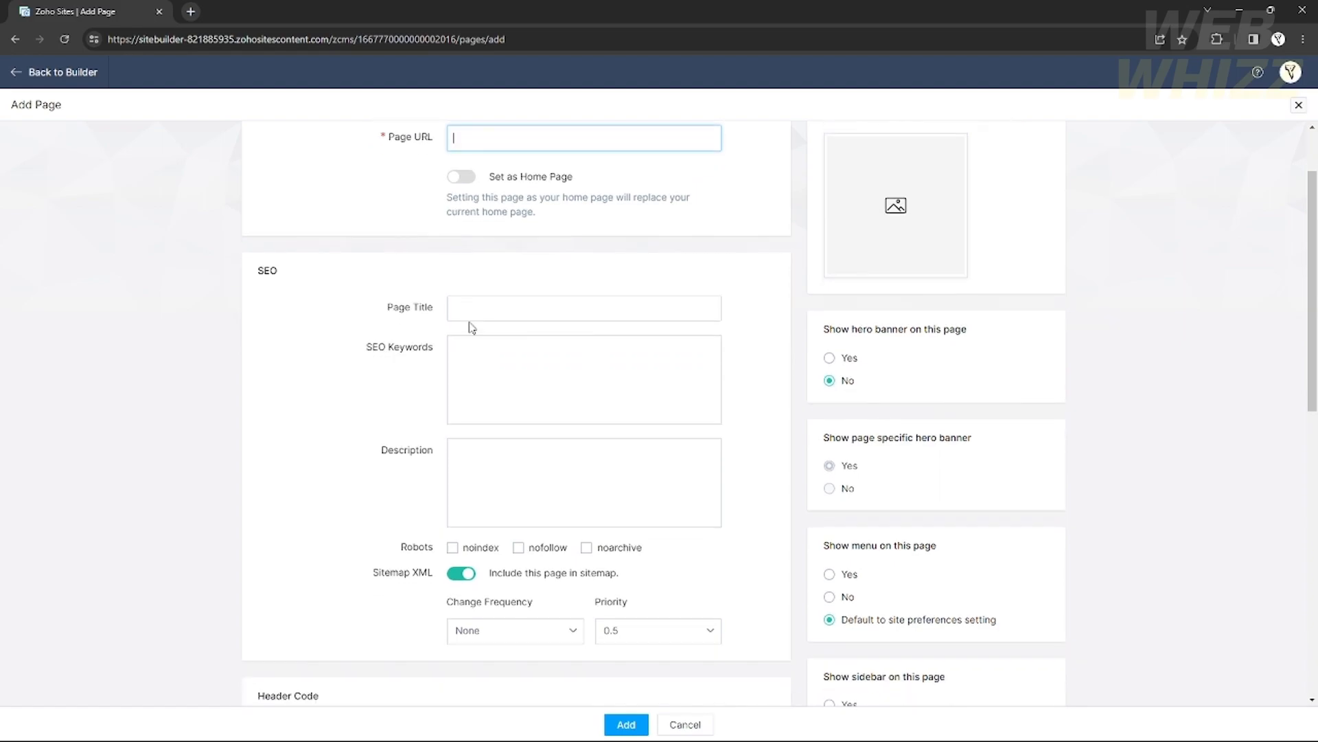
scroll(487, 275, "down", 4)
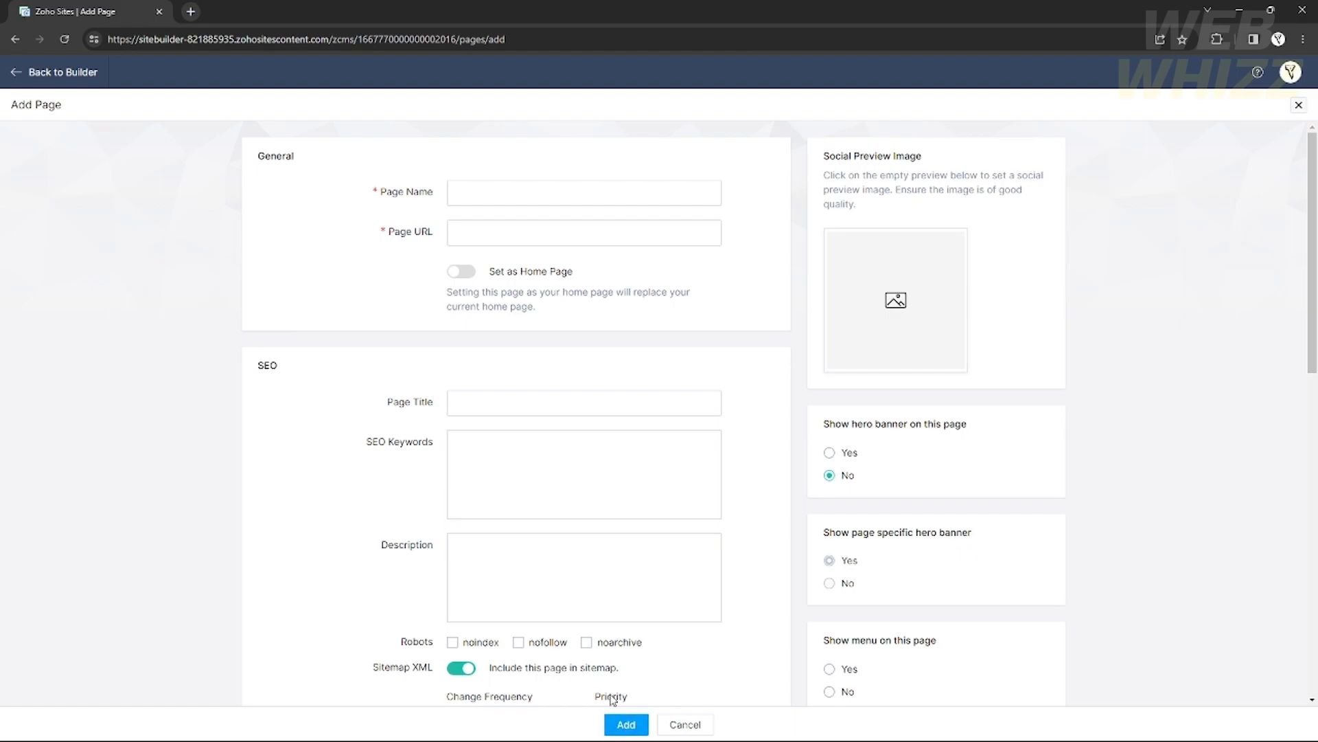
left_click(15, 76)
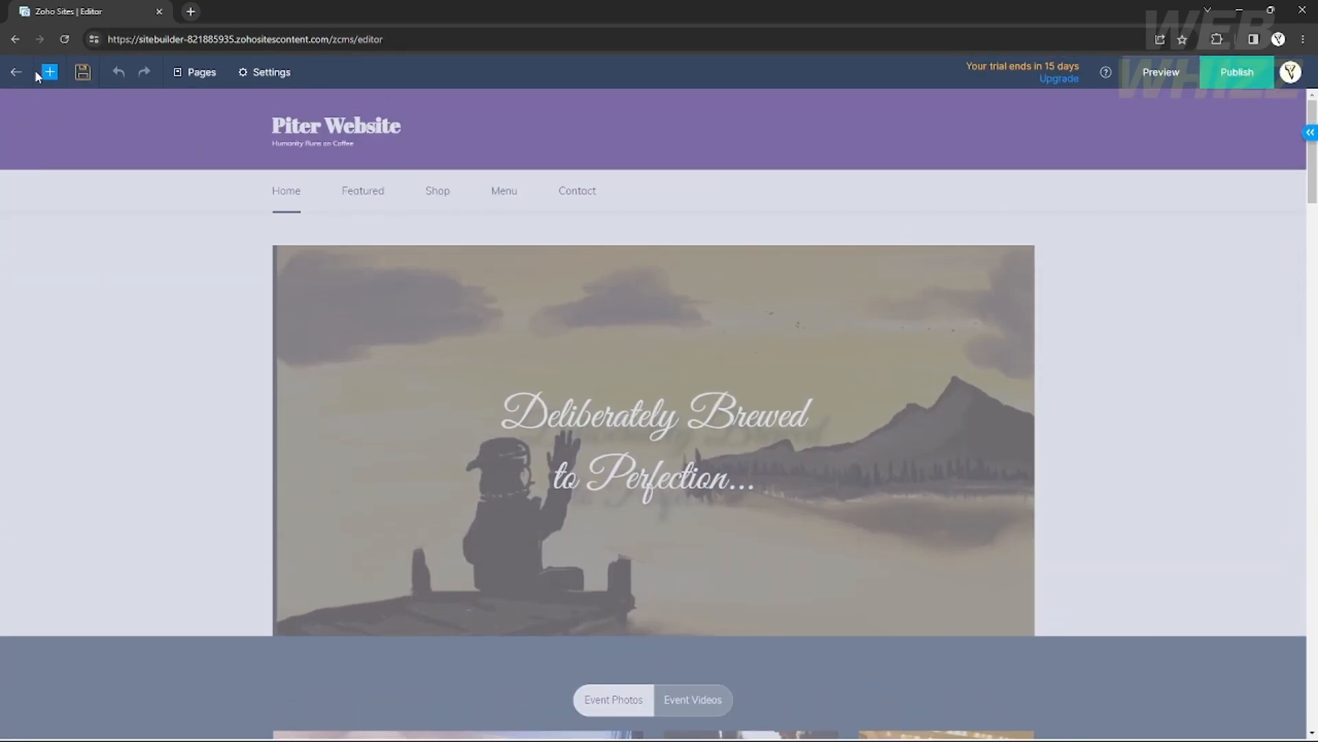
Start adding a blog post and create a blog for the site.
left_click(49, 72)
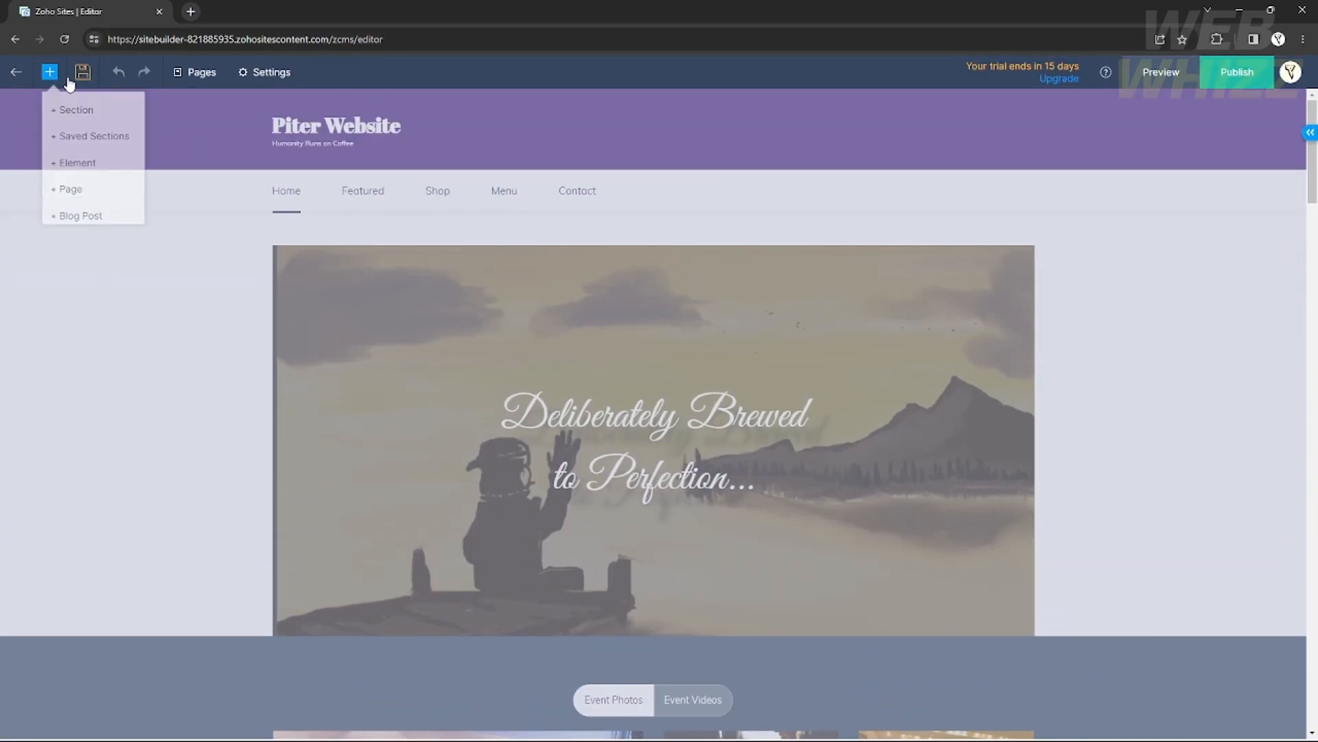
left_click(110, 217)
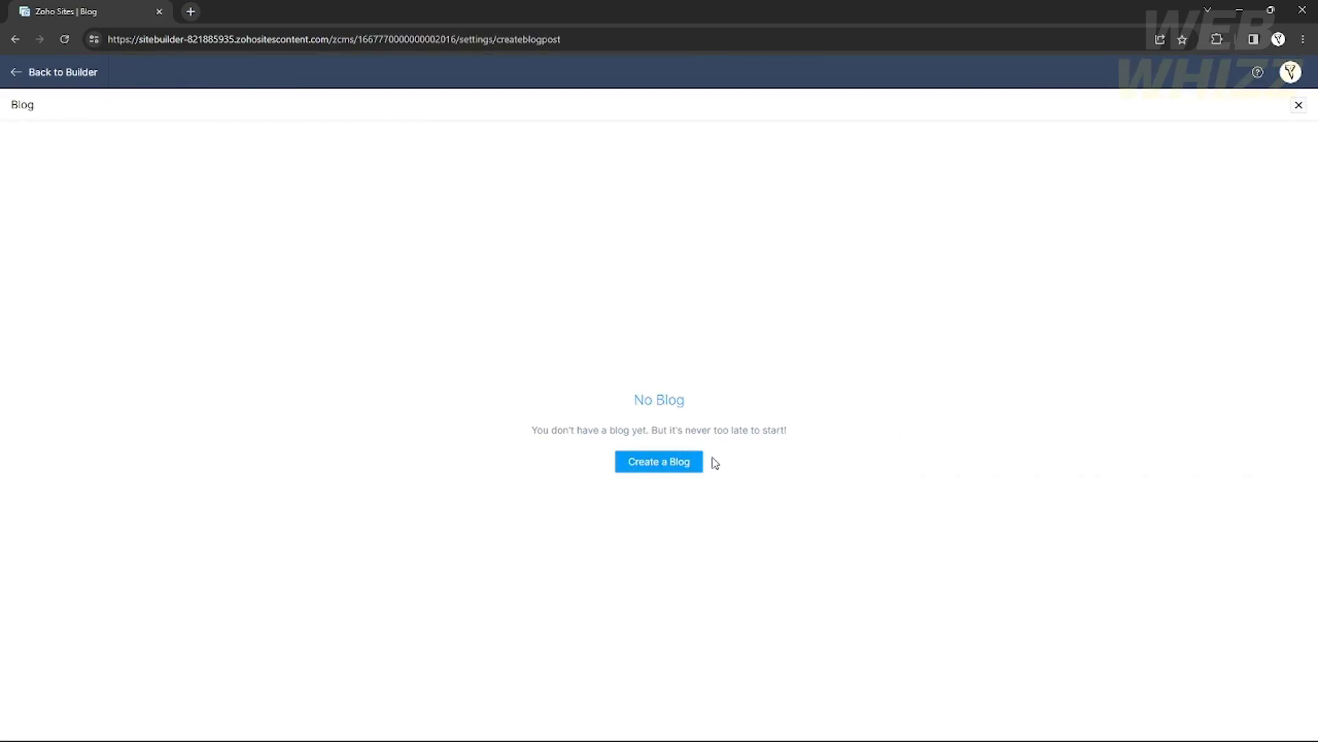
left_click(689, 461)
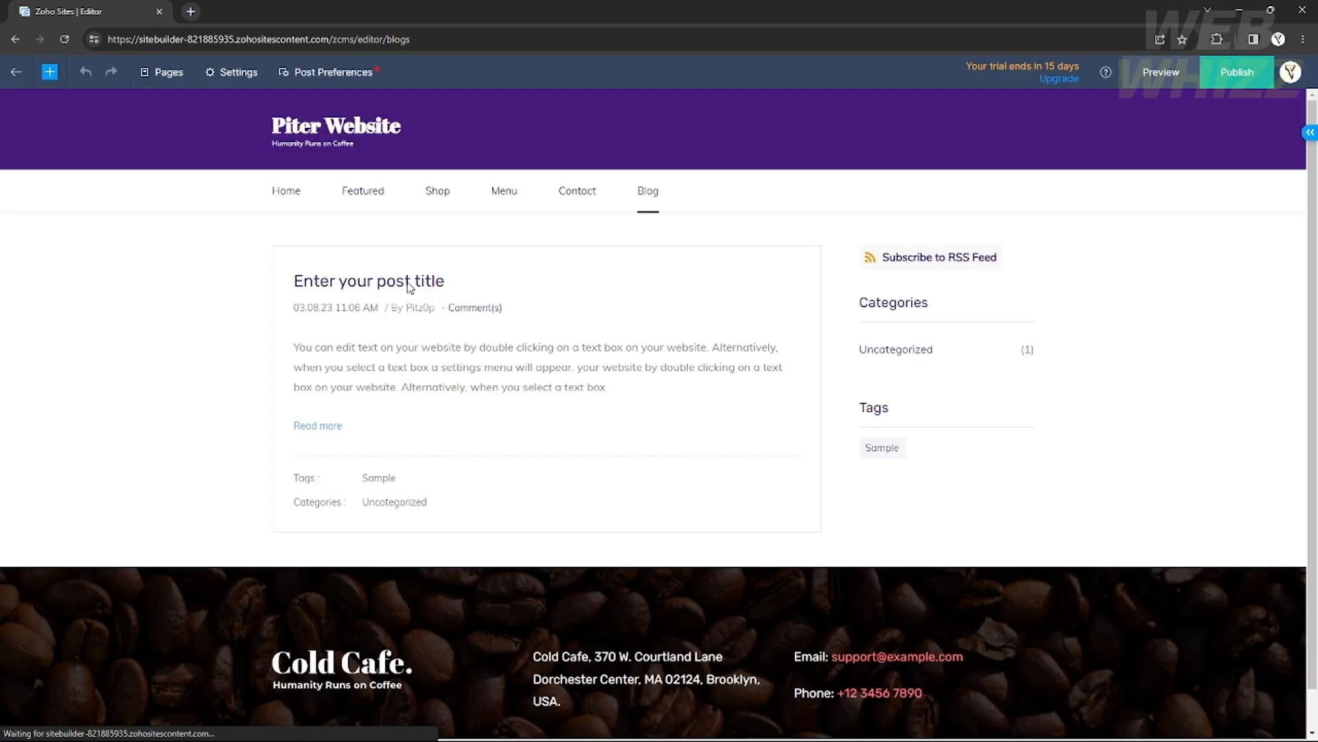
Open the sample blog post and replace its title with "Good Day!!".
left_click(429, 282)
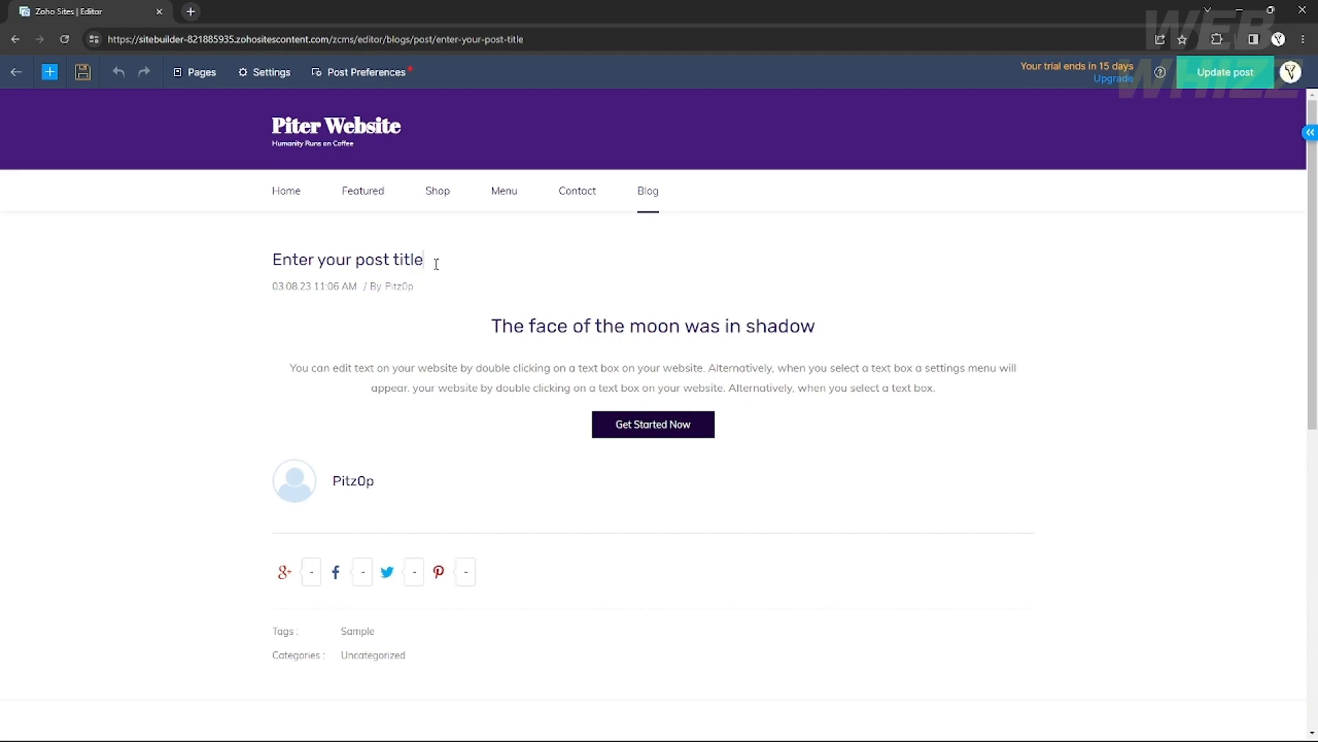
key("BackSpace")
key("BackSpace")
key("BackSpace")
key("BackSpace")
key("BackSpace")
key("BackSpace")
key("BackSpace")
key("BackSpace")
key("BackSpace")
key("BackSpace")
key("BackSpace")
key("BackSpace")
key("BackSpace")
key("BackSpace")
key("BackSpace")
key("BackSpace")
key("BackSpace")
key("BackSpace")
type("Goo")
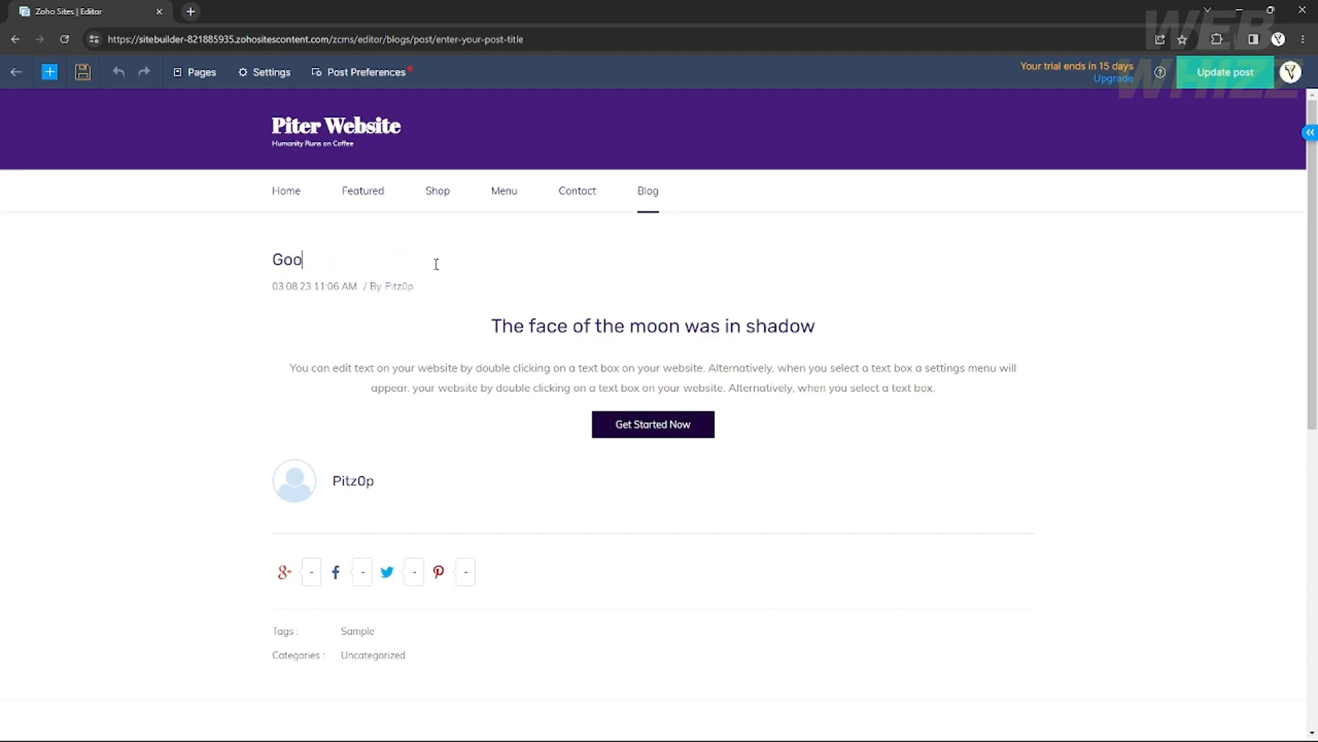
type("d Day!!")
Inspect the blog post's heading, body text and social share buttons, and return to the blog's post list.
left_click(679, 328)
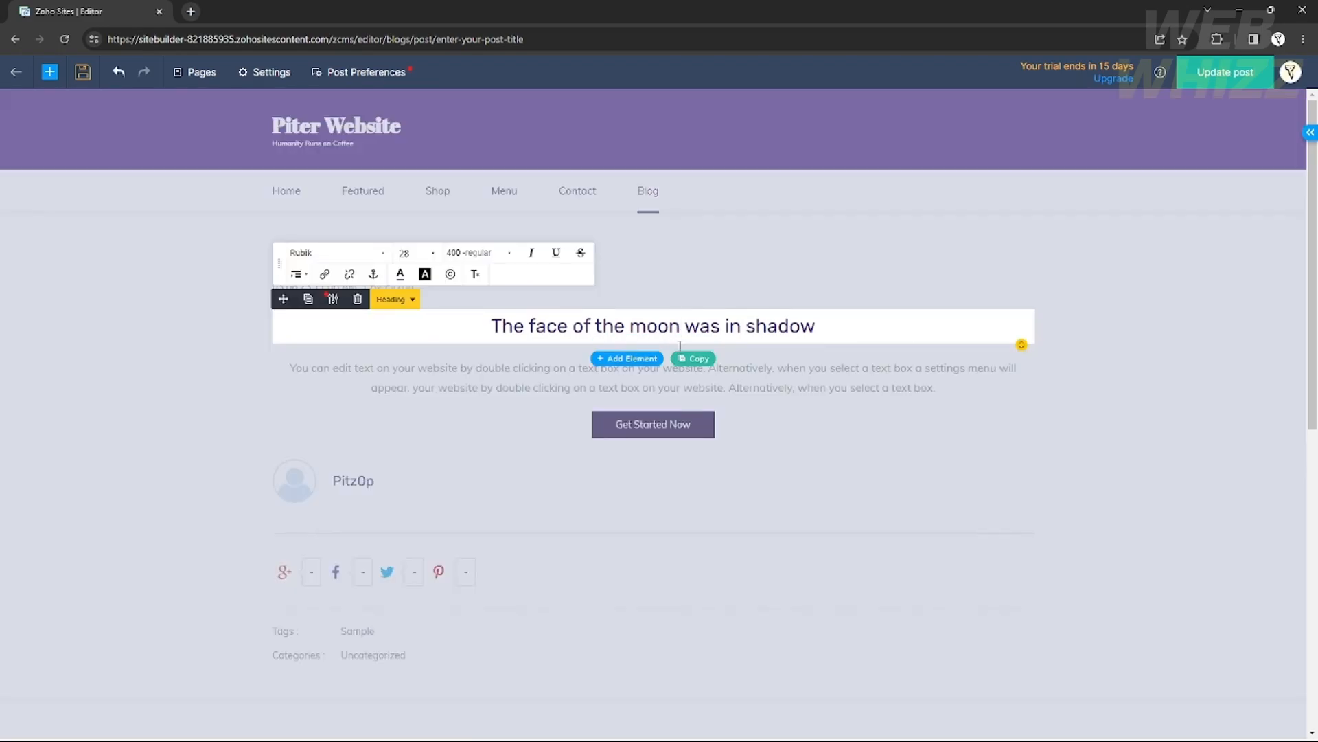
left_click(755, 383)
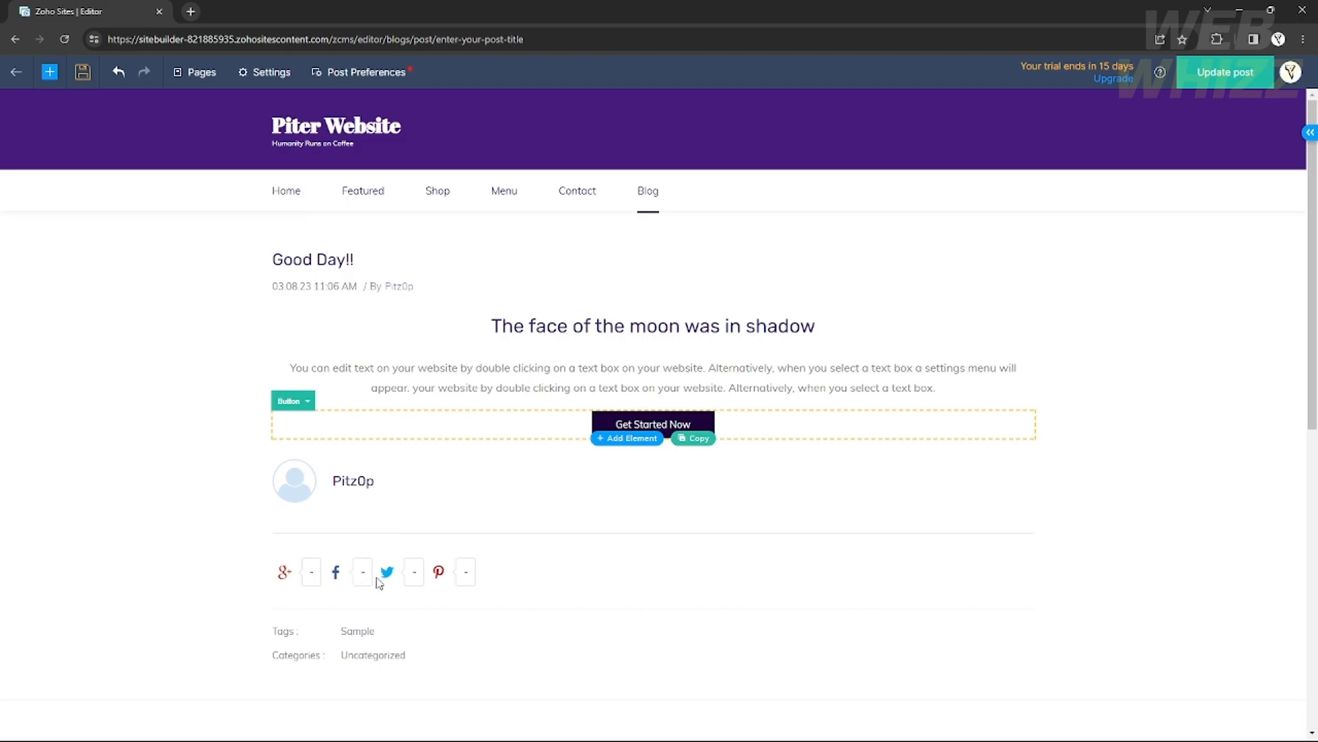
left_click(351, 579)
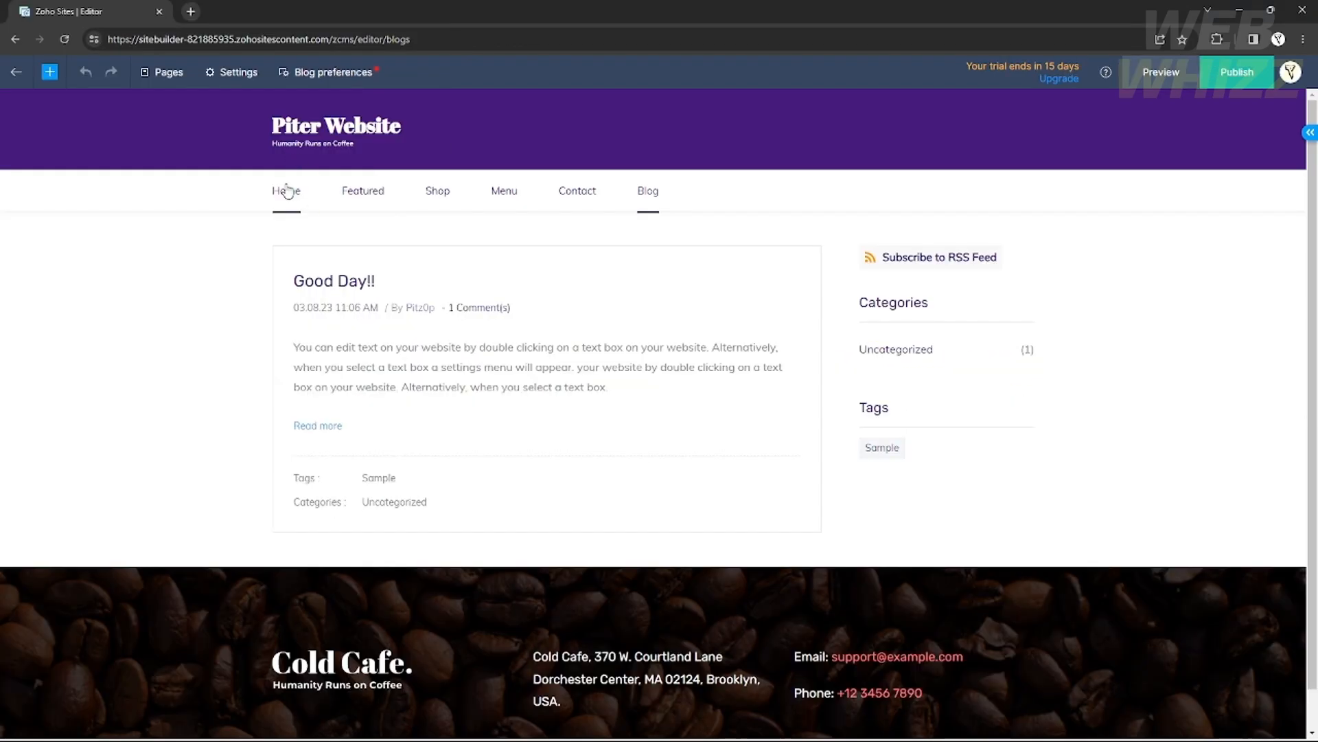
Open the Home page in the editor and look over its hero and event photo sections.
left_click(287, 192)
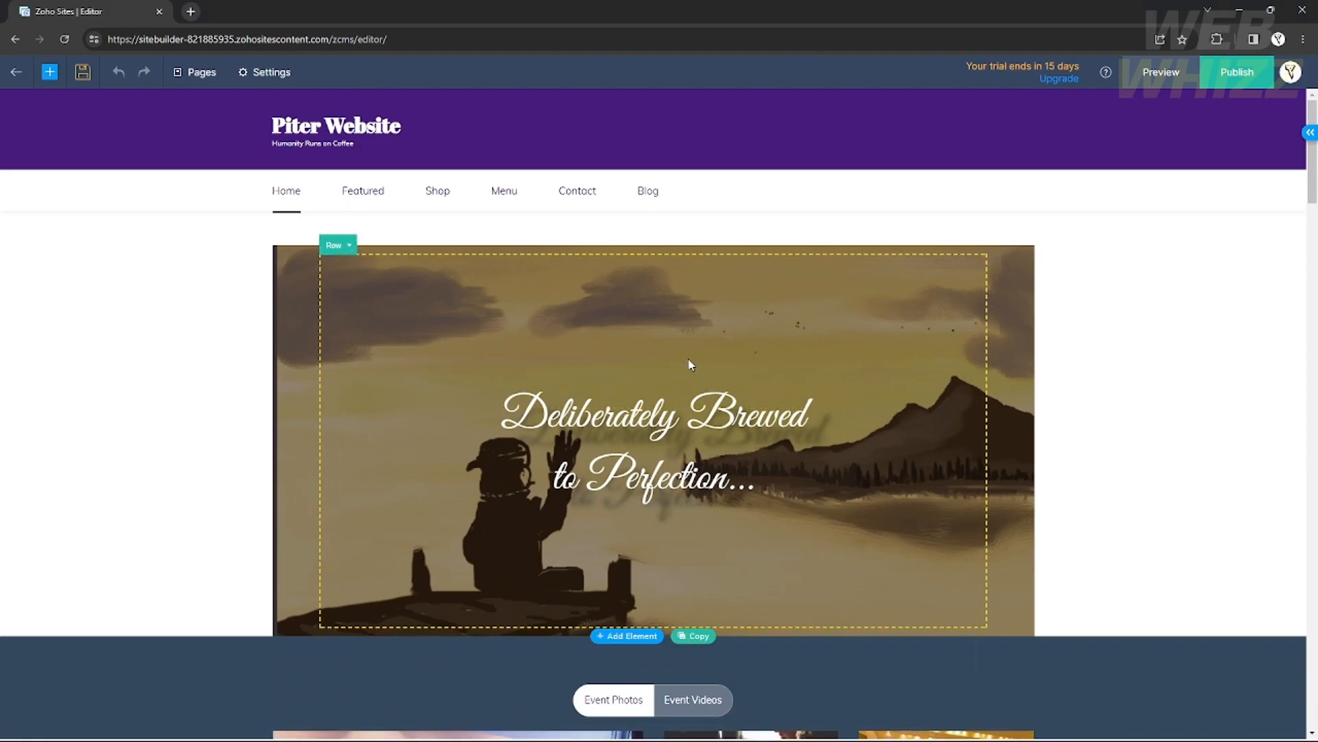
scroll(683, 354, "down", 3)
scroll(684, 353, "up", 3)
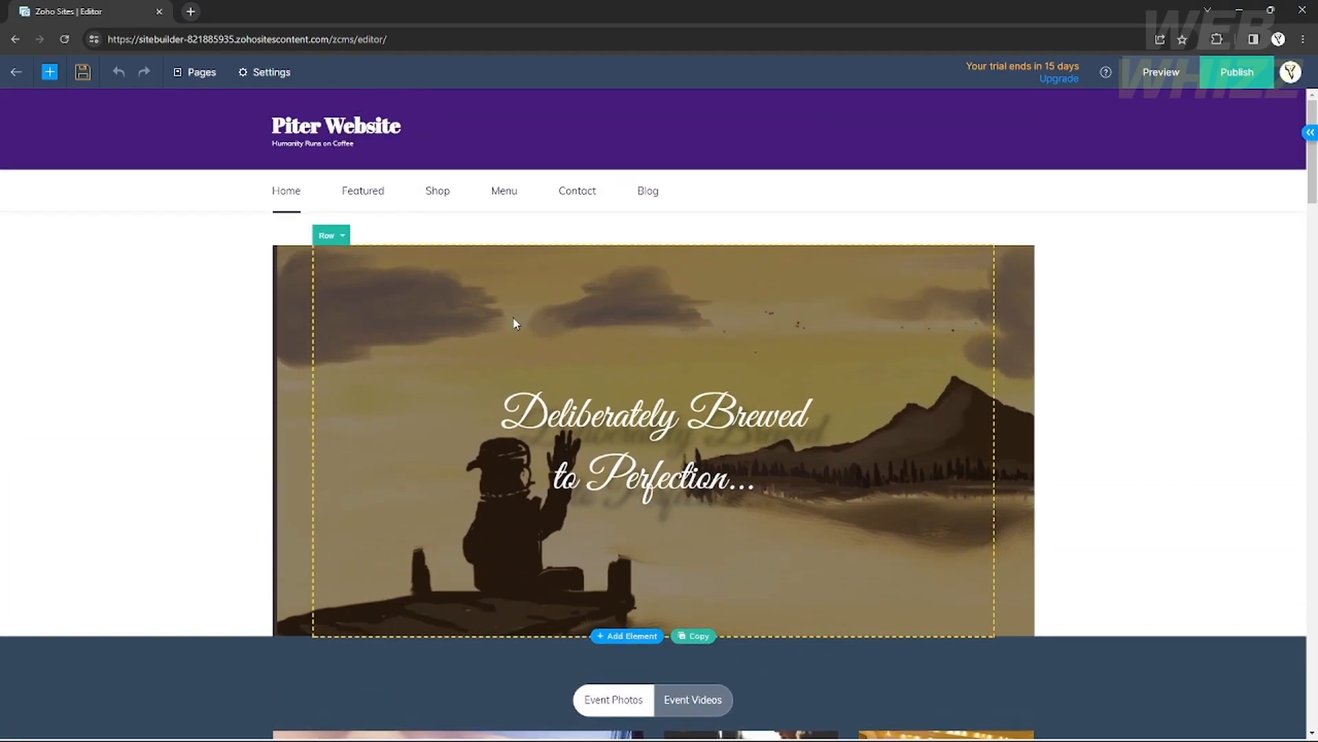
scroll(704, 374, "down", 5)
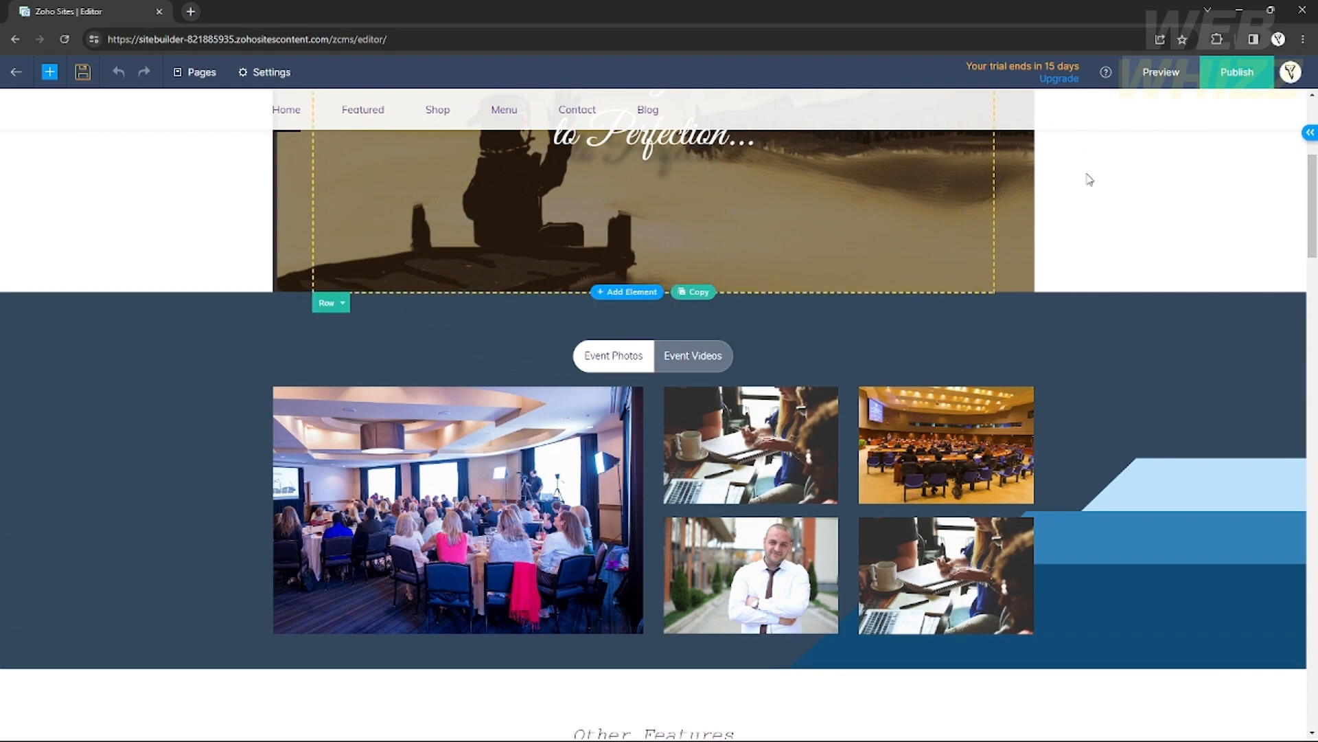
scroll(1098, 193, "up", 4)
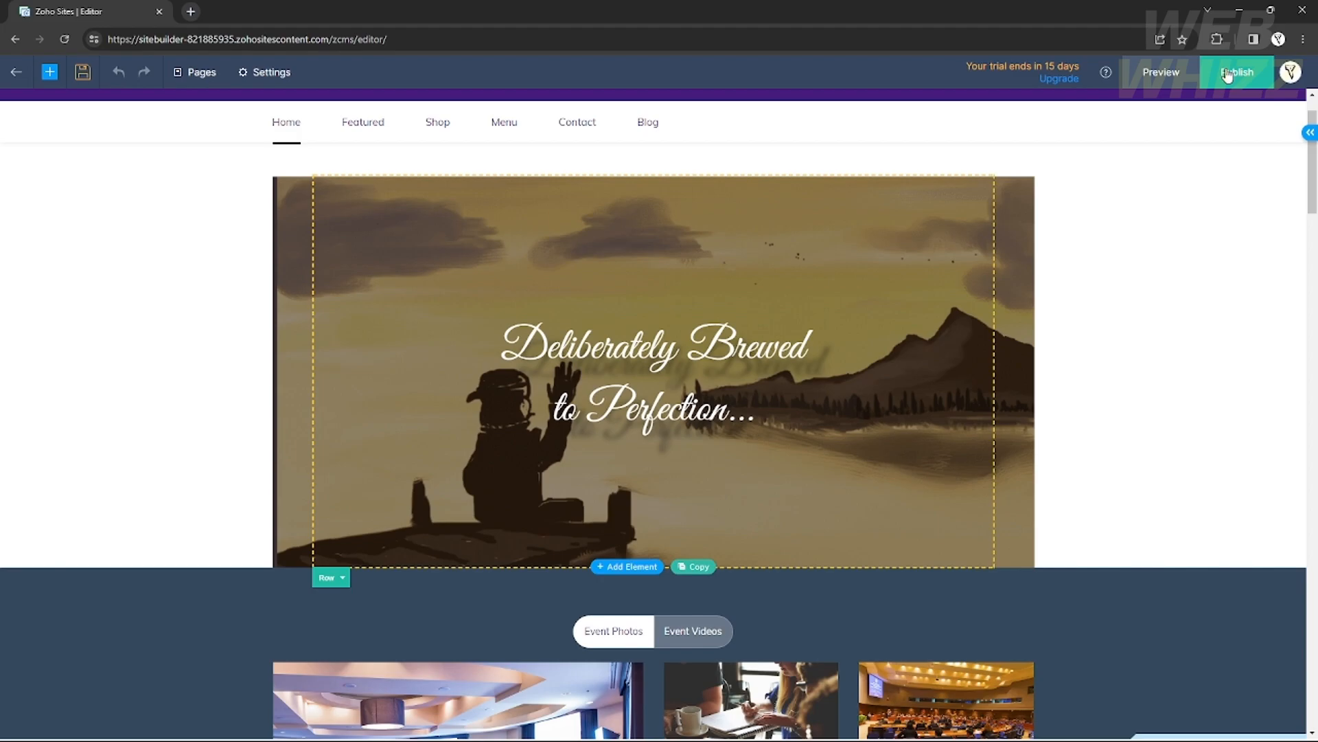
Publish the website under the free zohosites.com subdomain "piterschop".
left_click(1228, 74)
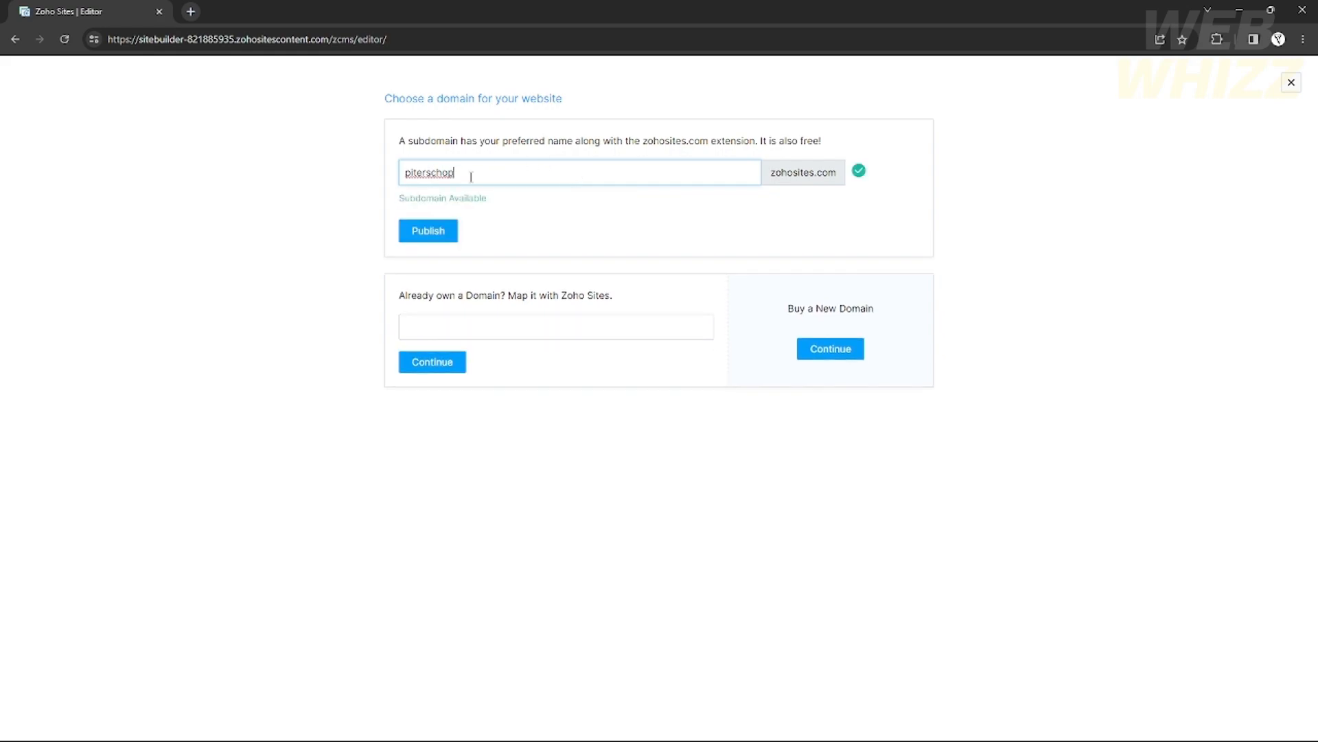
left_click(429, 232)
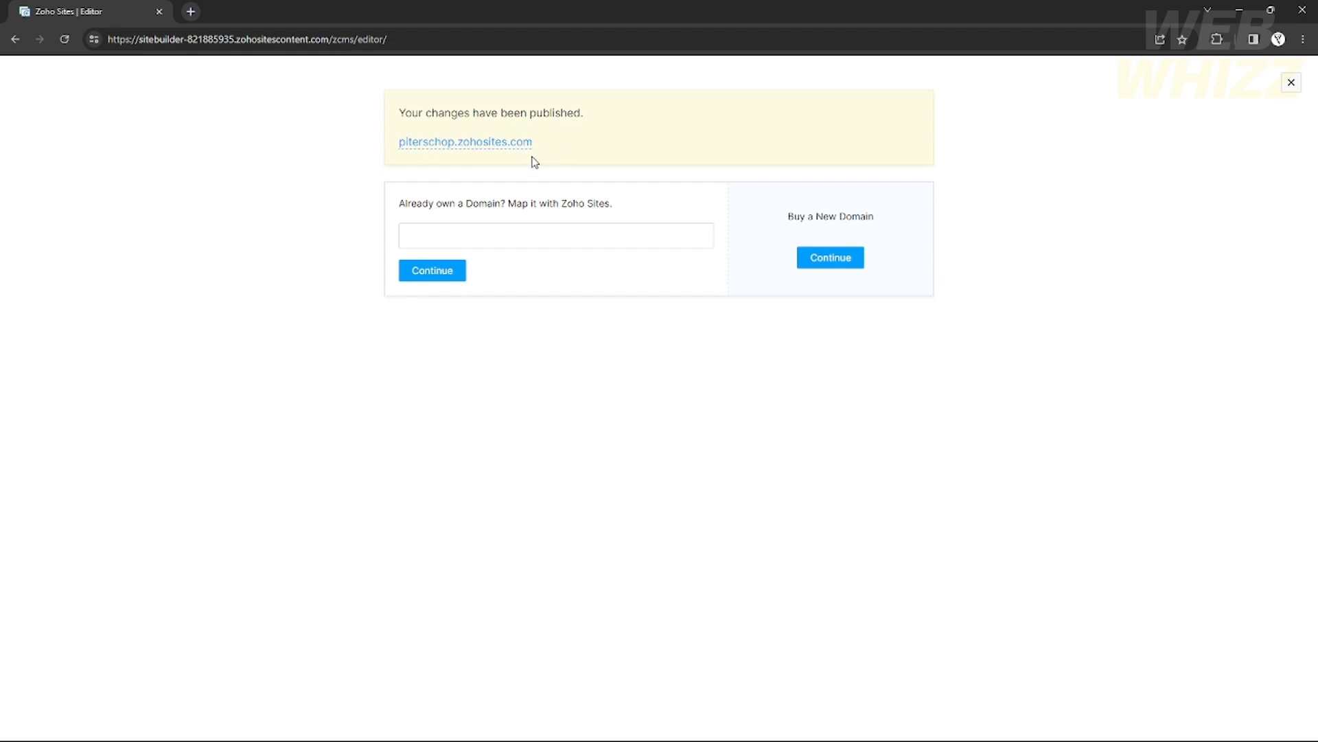
Open the published site piterschop.zohosites.com and look through its event, featured, shop and menu sections.
left_click(472, 145)
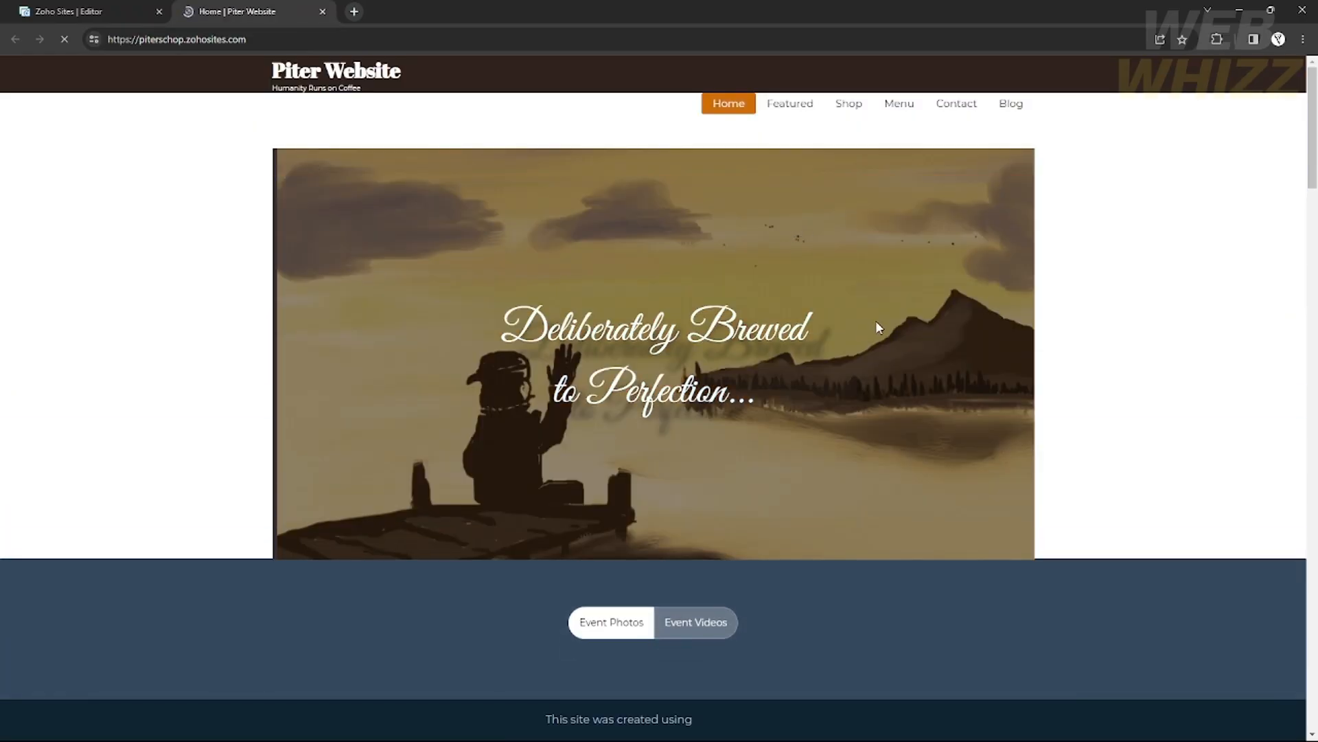
scroll(870, 329, "down", 9)
scroll(871, 330, "down", 15)
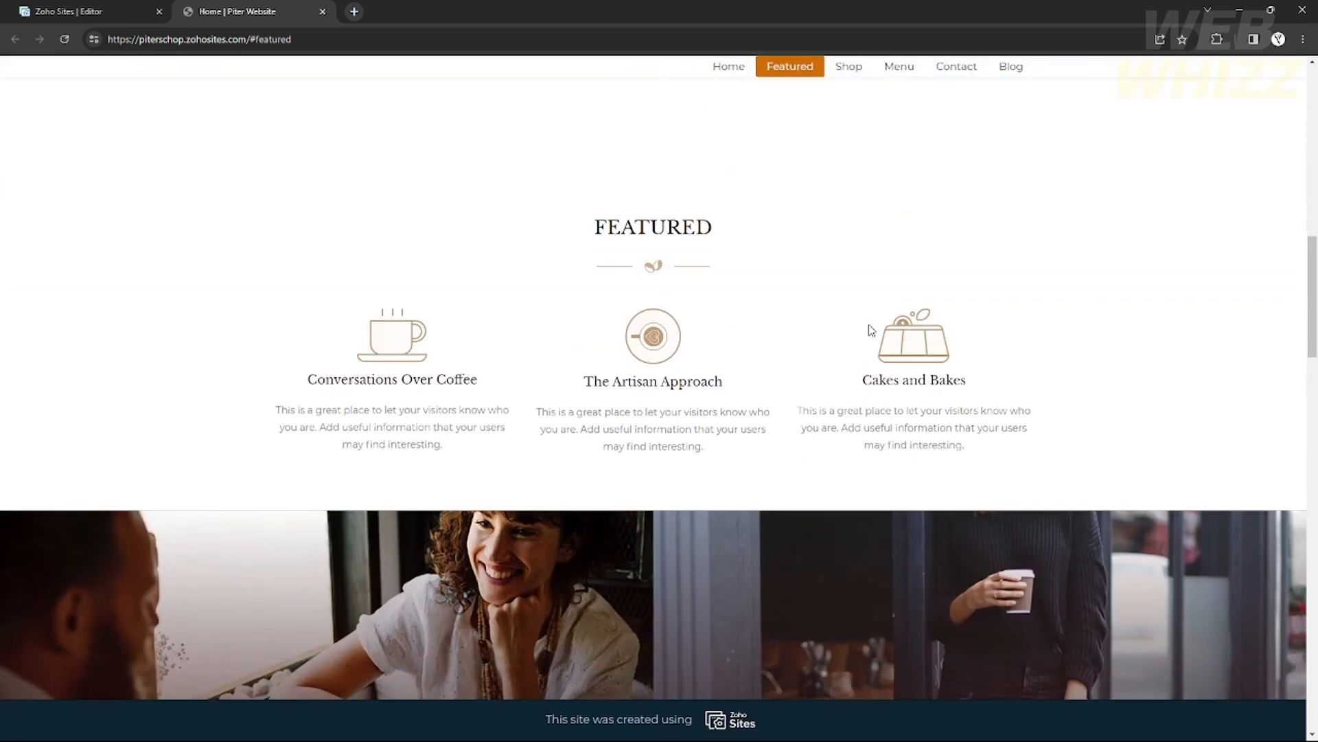
scroll(869, 329, "down", 15)
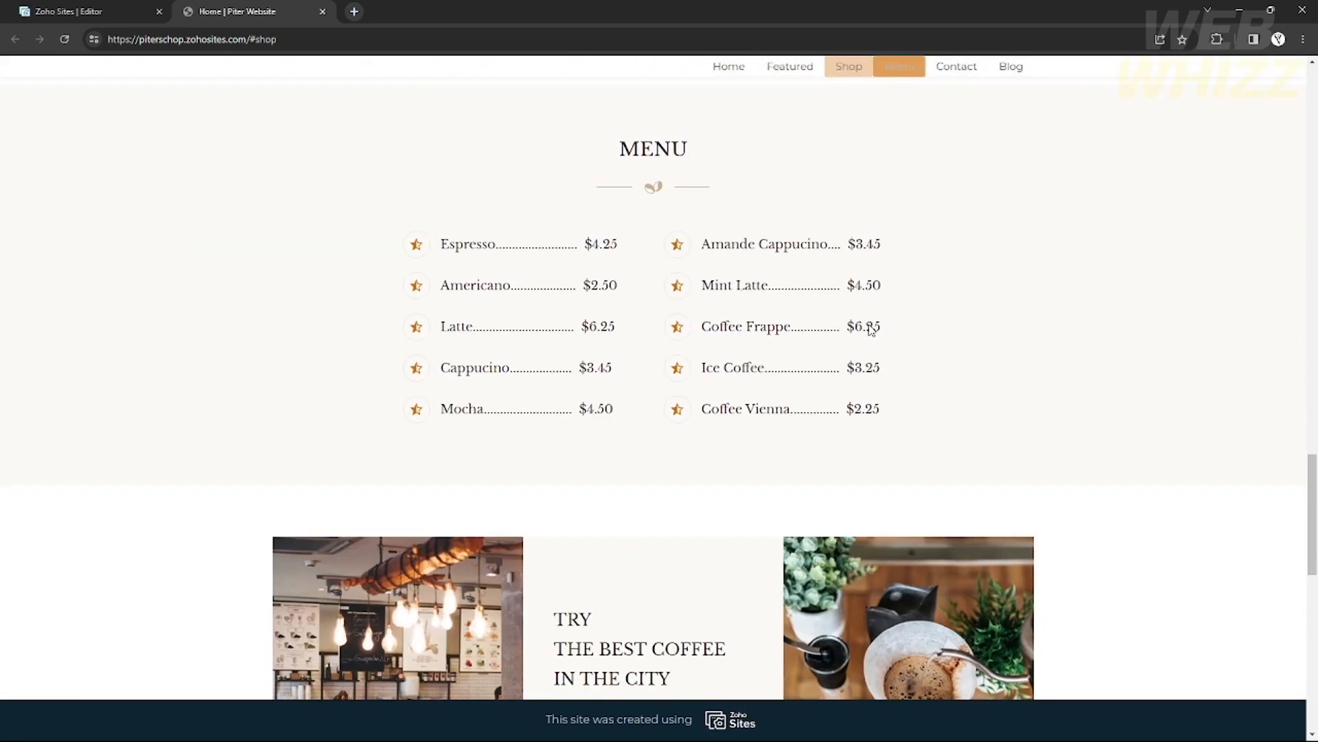
scroll(869, 331, "up", 6)
scroll(870, 330, "up", 15)
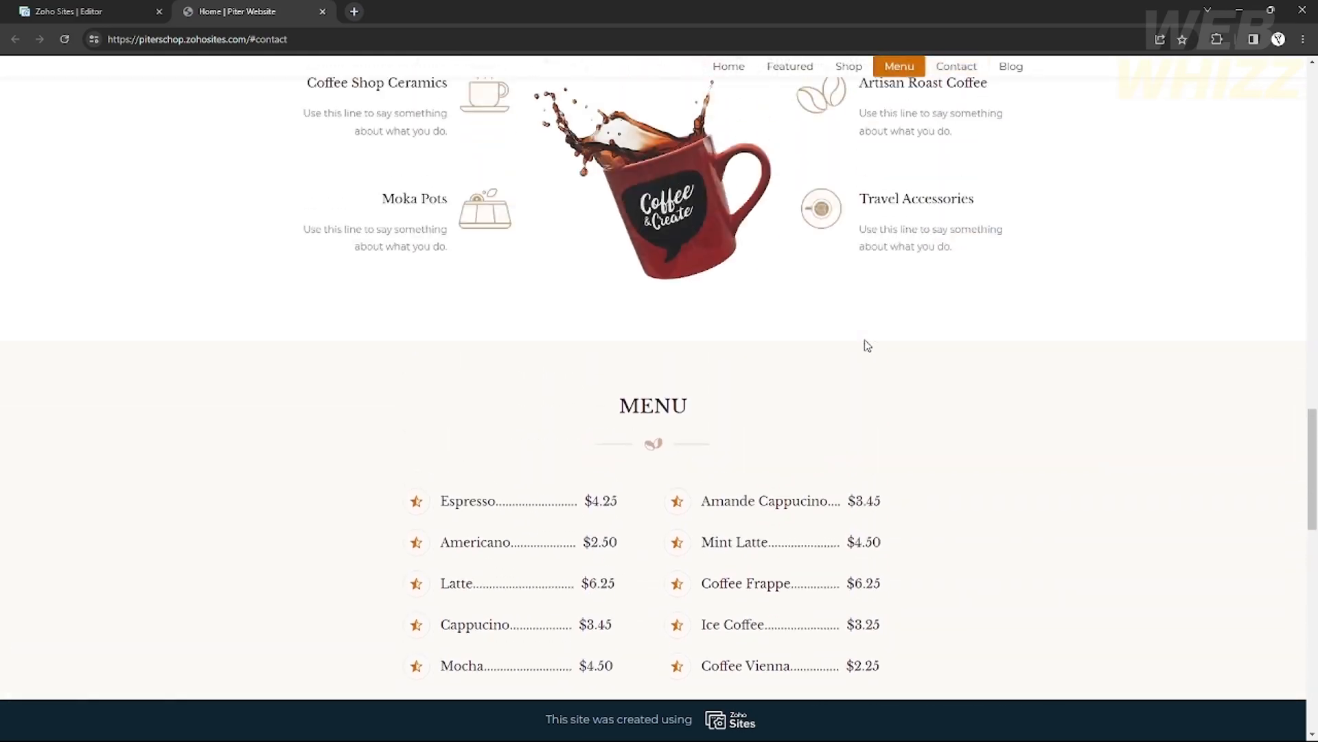
scroll(873, 344, "up", 5)
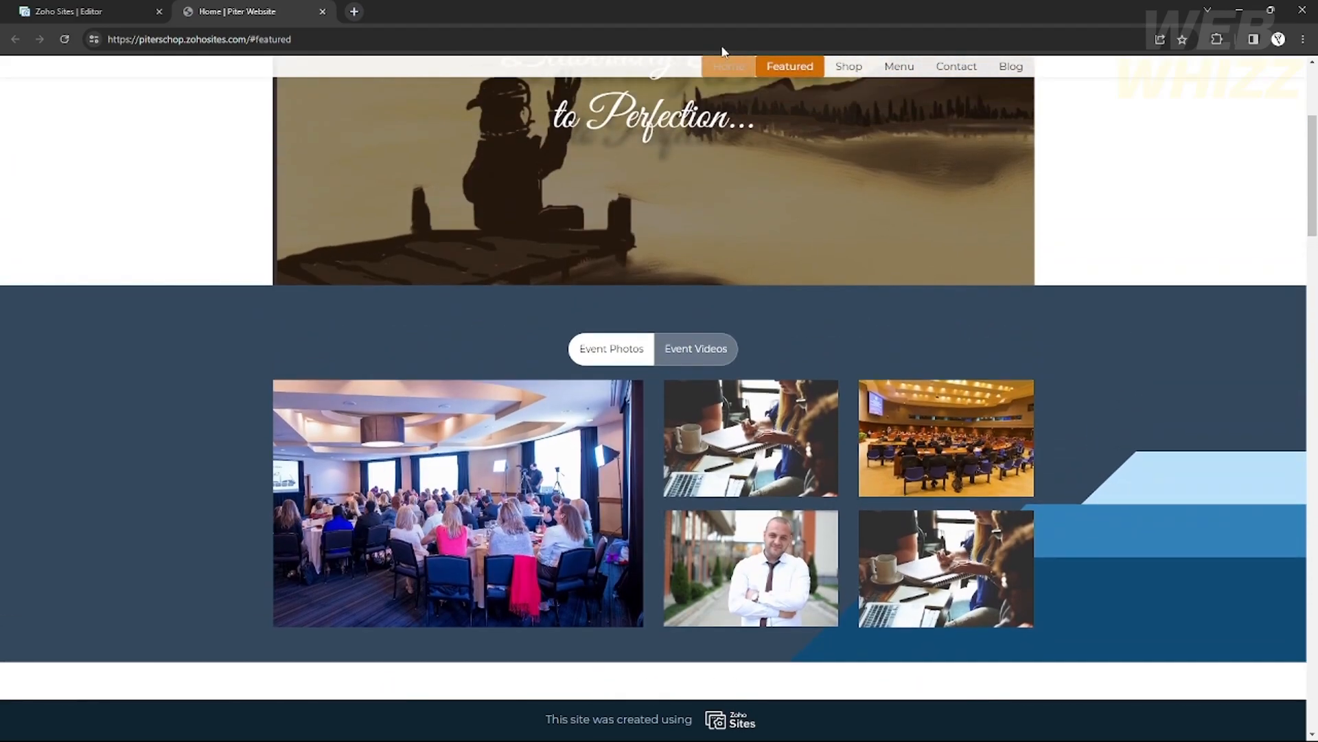
Test the published site's Home, Featured, Shop, Menu, Contact and Blog navigation links.
left_click(787, 72)
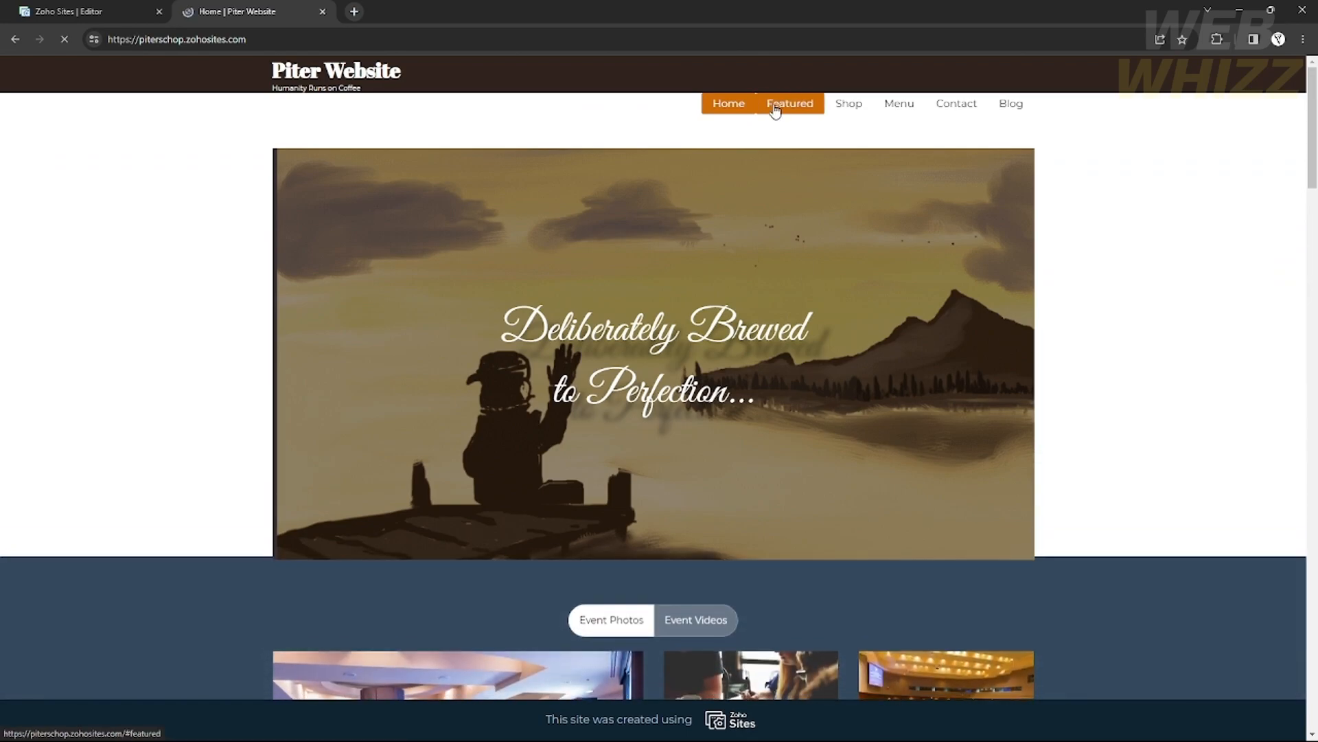
left_click(778, 108)
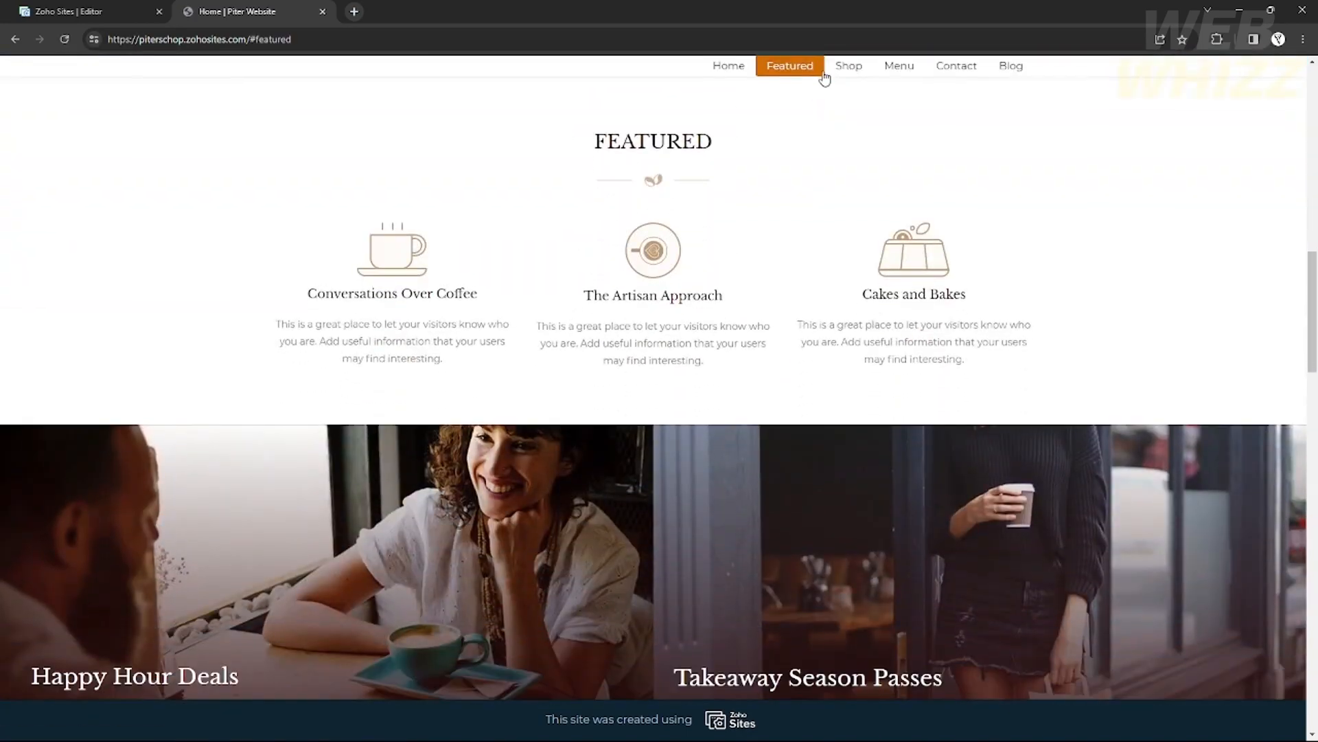
left_click(846, 69)
left_click(899, 69)
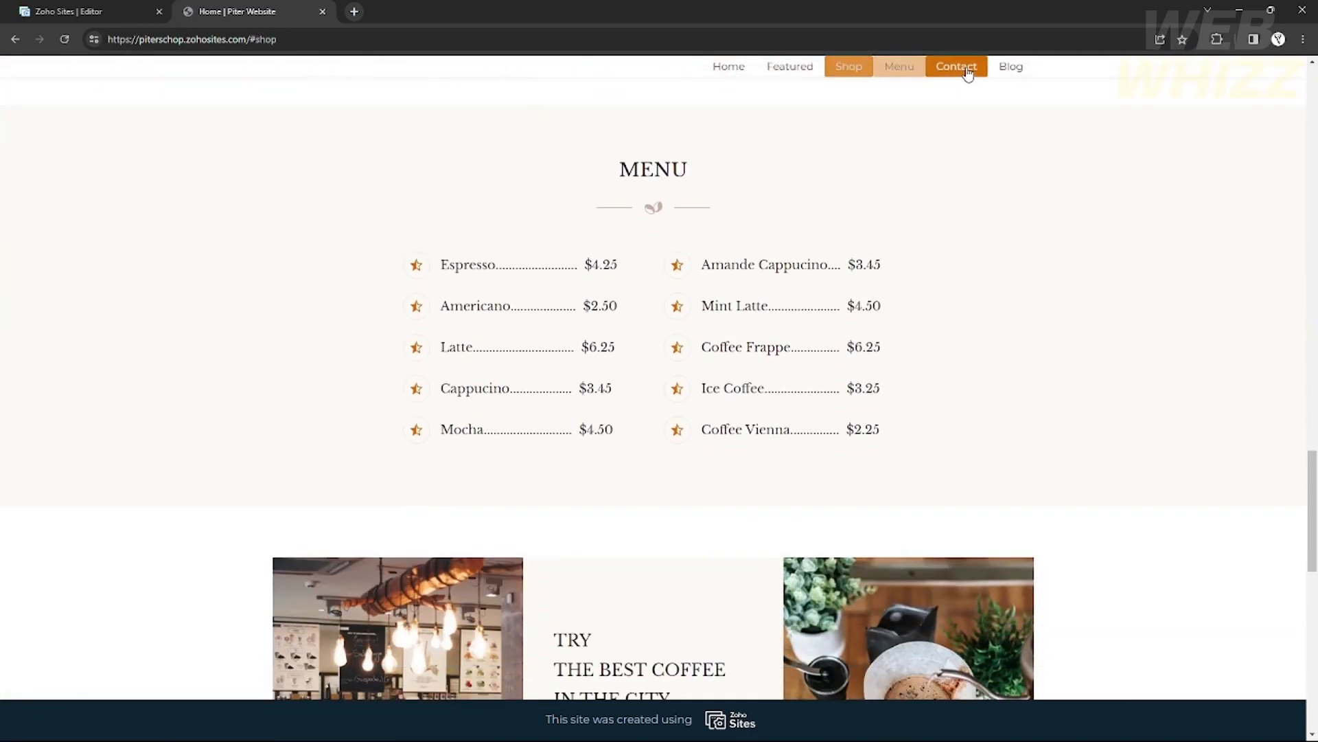
left_click(958, 66)
scroll(852, 389, "up", 15)
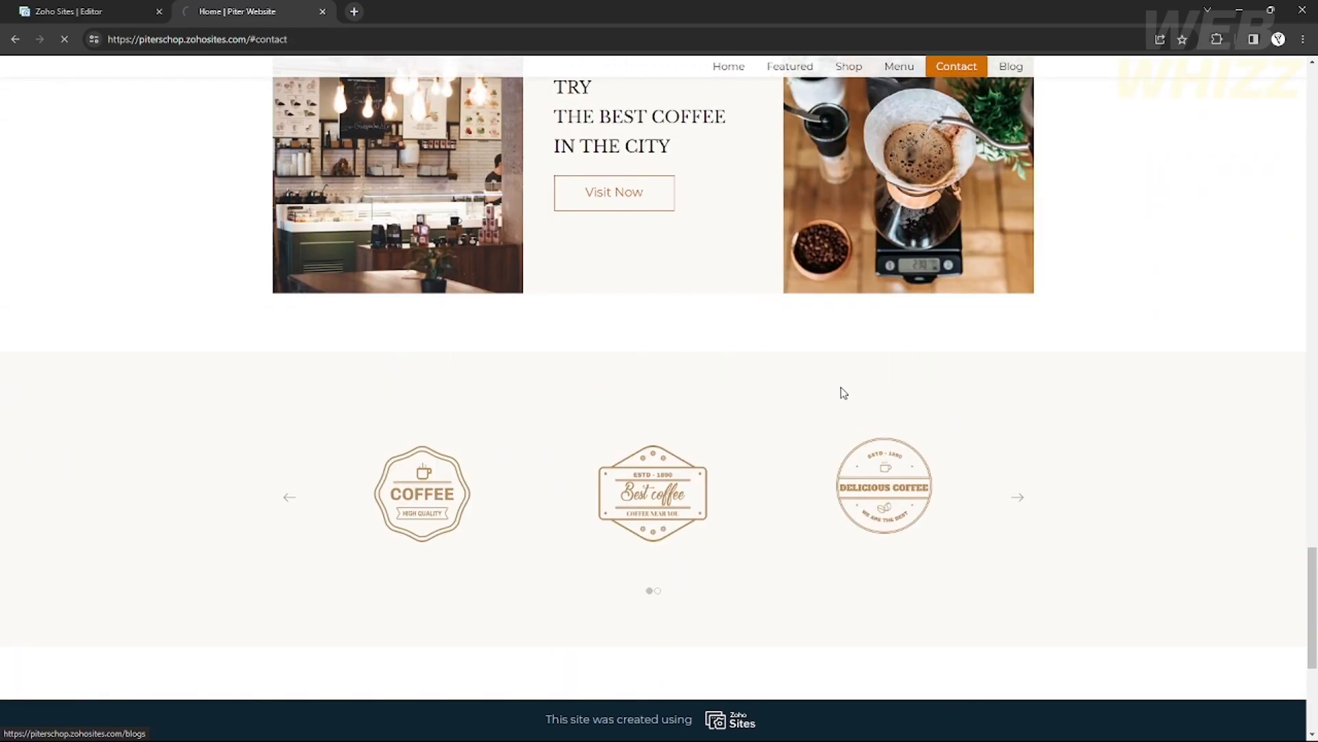
scroll(839, 390, "up", 8)
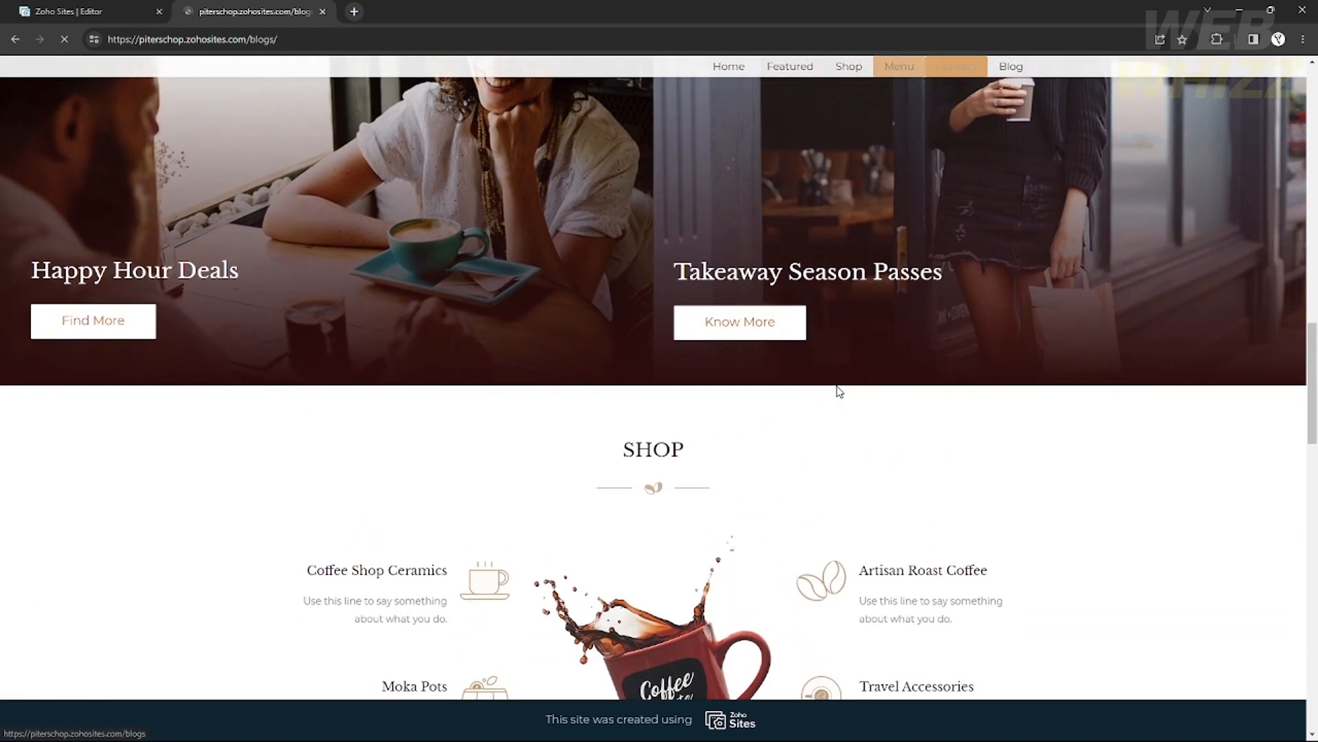